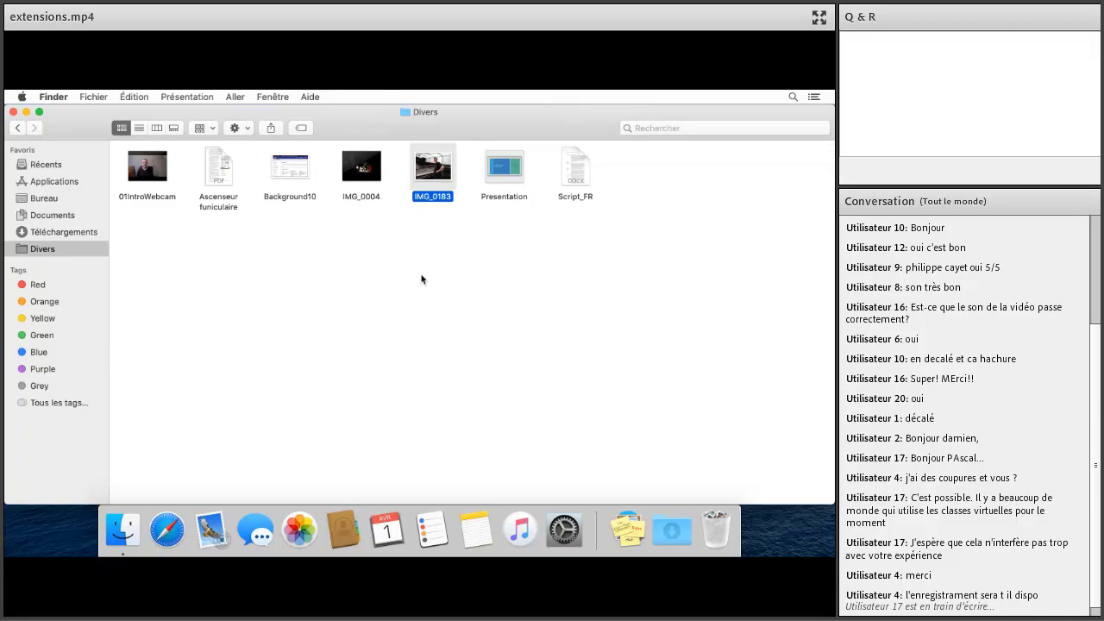
Turn on "Afficher toutes les extensions de fichiers" in the advanced Finder preferences and close the preferences.
click(53, 96)
click(58, 133)
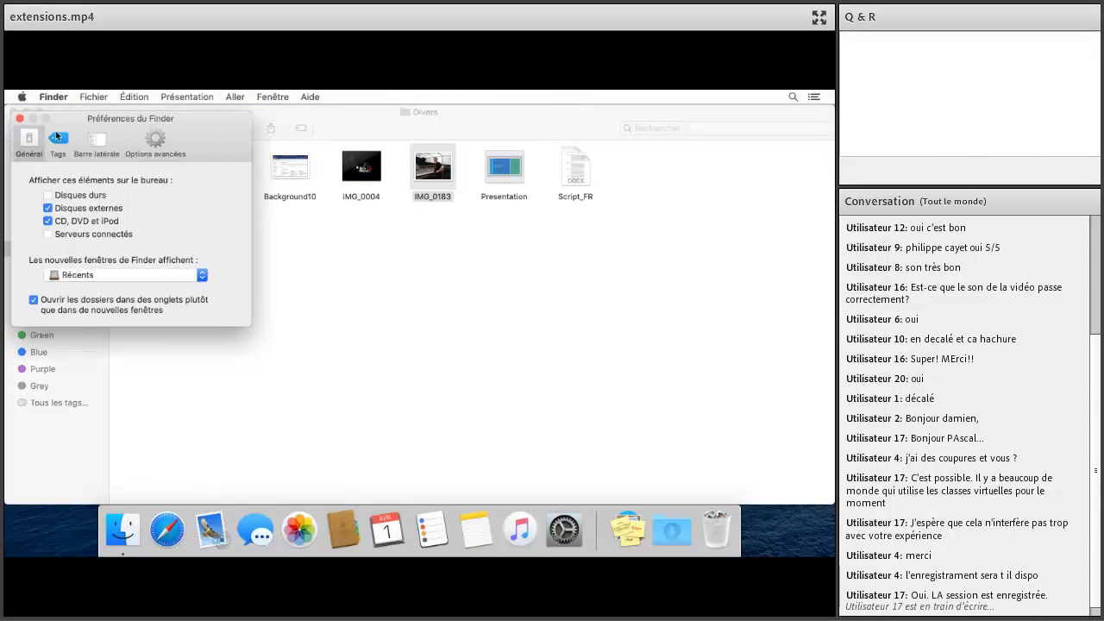
click(155, 143)
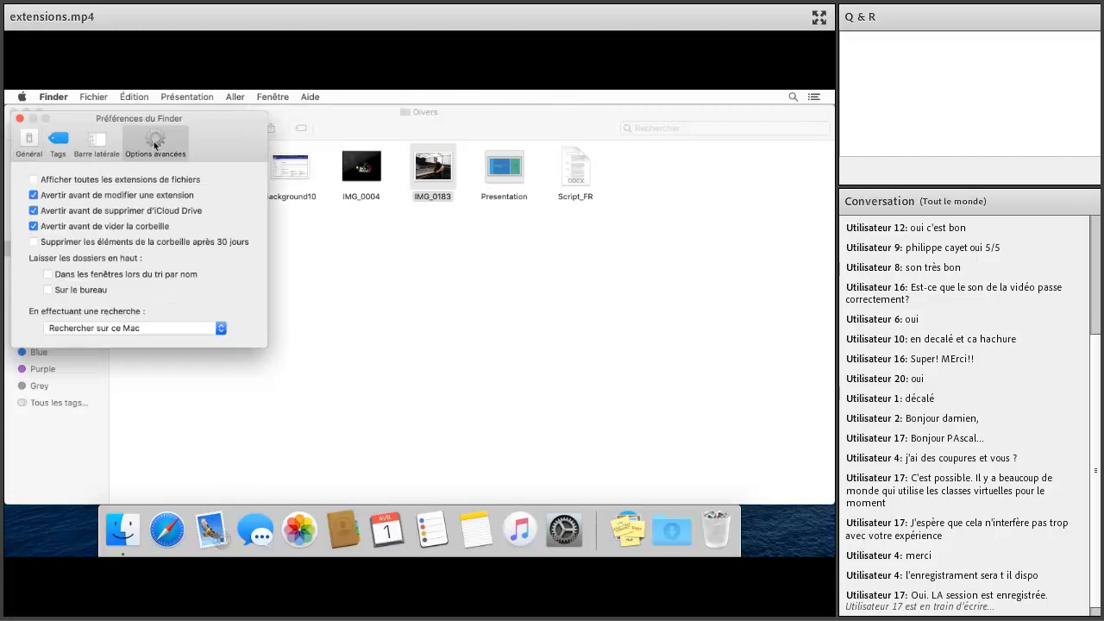
click(34, 181)
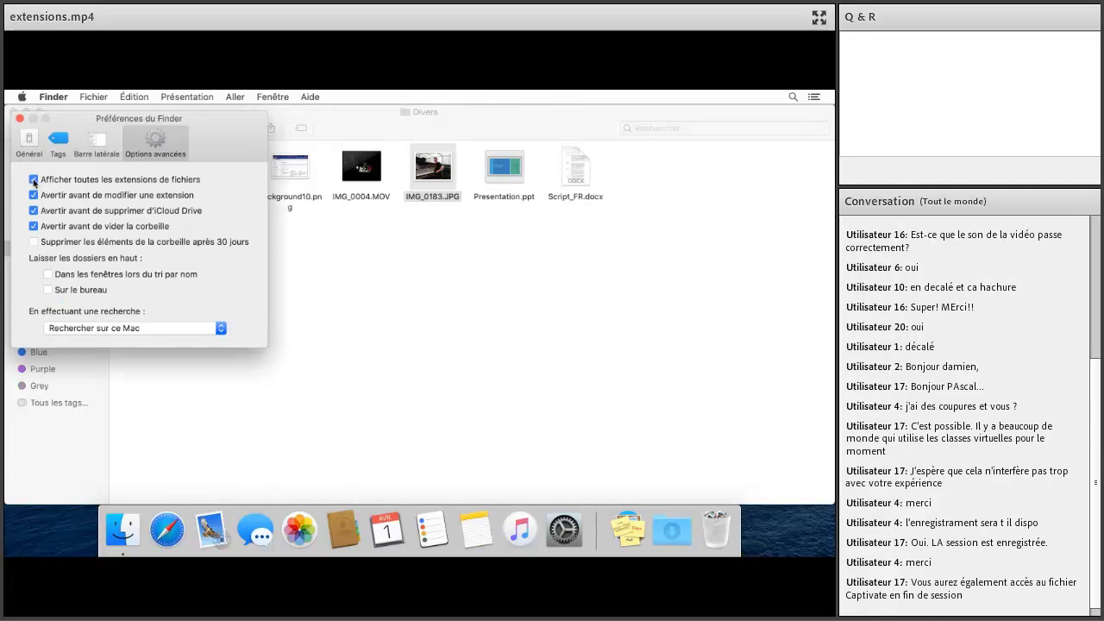
click(20, 120)
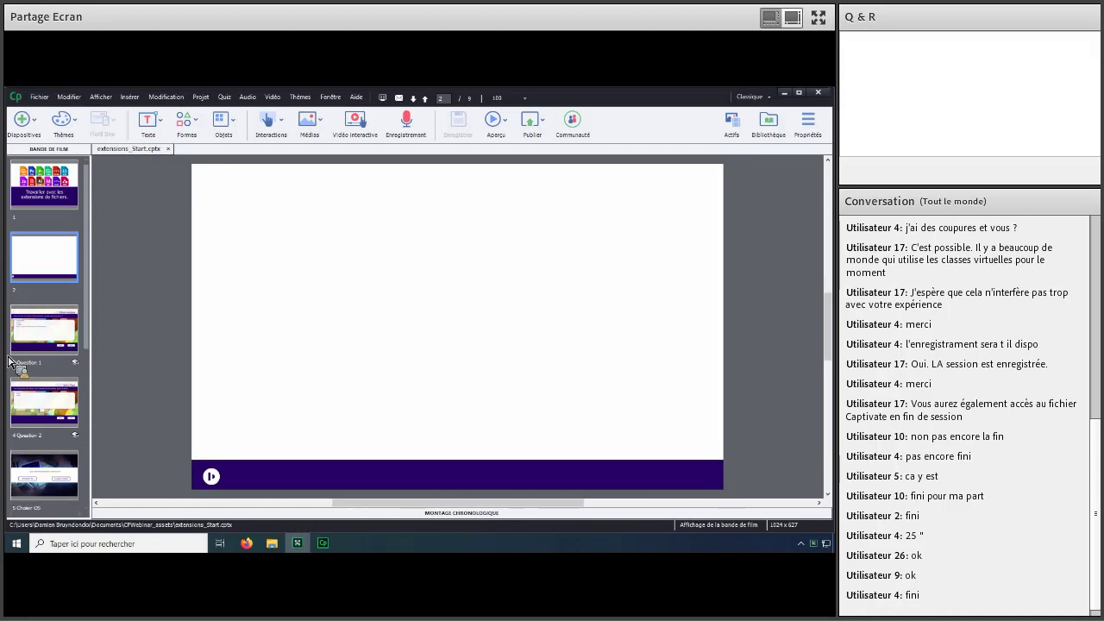
In Adobe Captivate, look at the title slide of extensions_Start.cptx and return to the blank slide 2.
click(48, 263)
drag(99, 363, 34, 193)
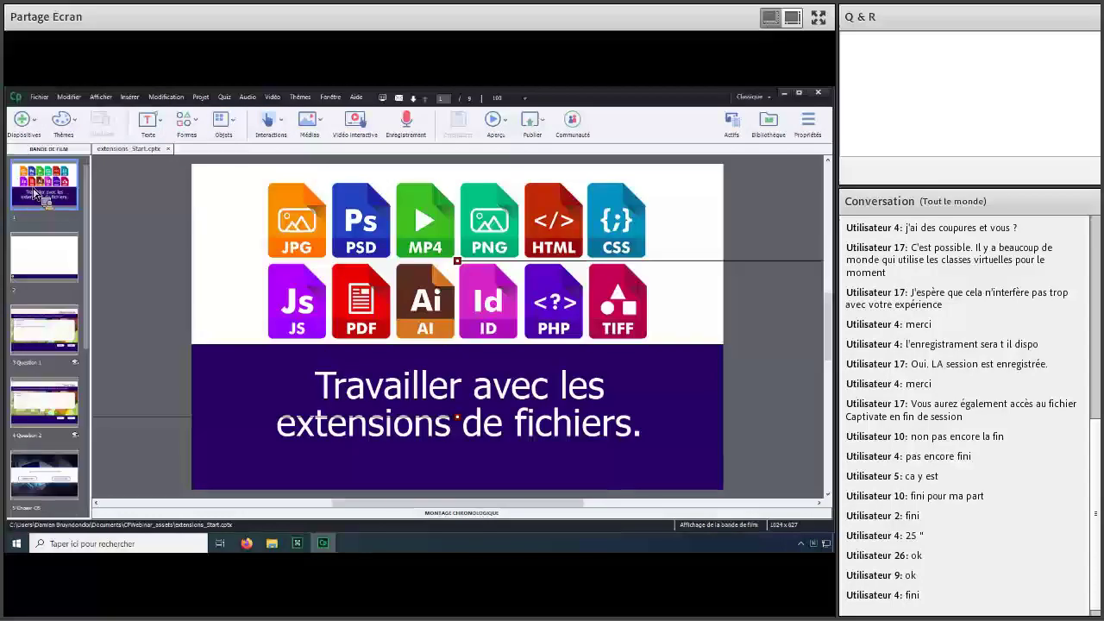
click(46, 271)
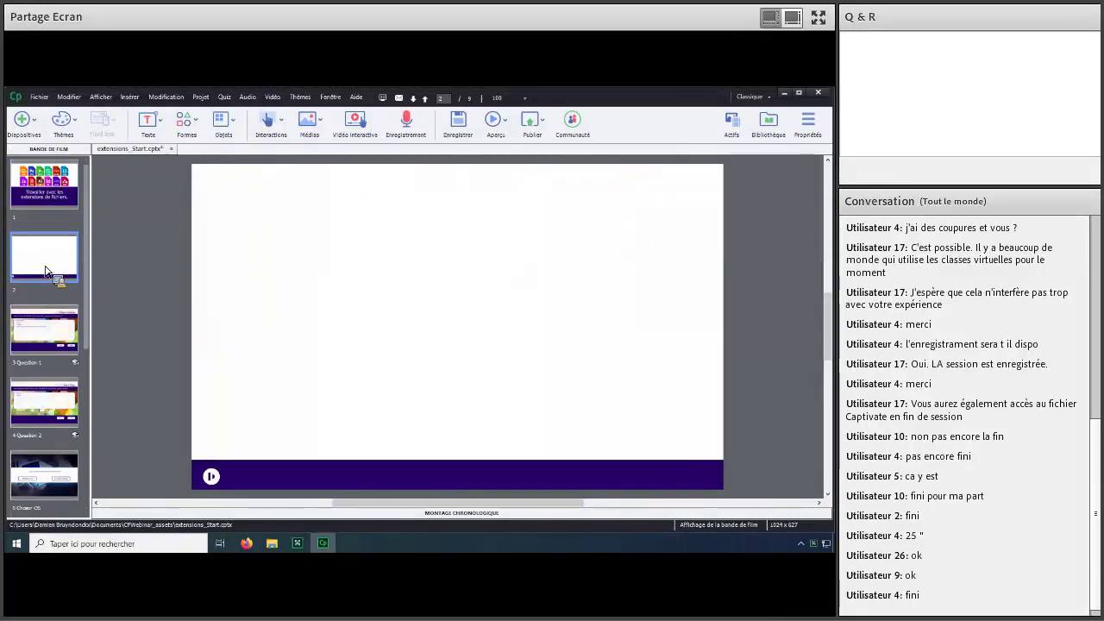
drag(207, 219, 321, 131)
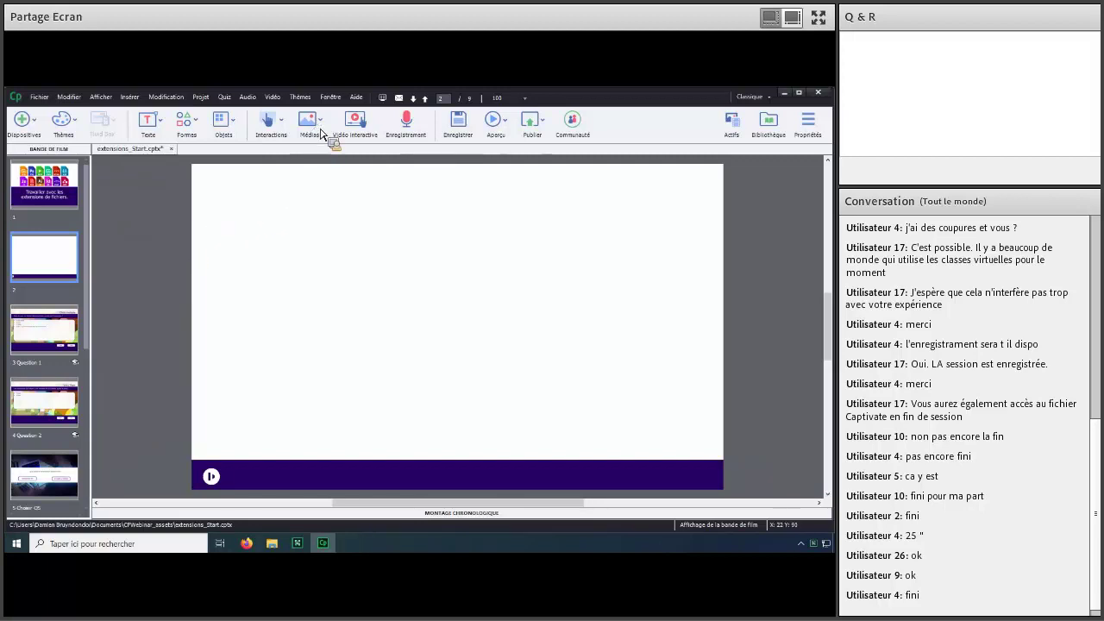
Start inserting a video on the blank slide 2 so that the video insertion options are available.
click(320, 129)
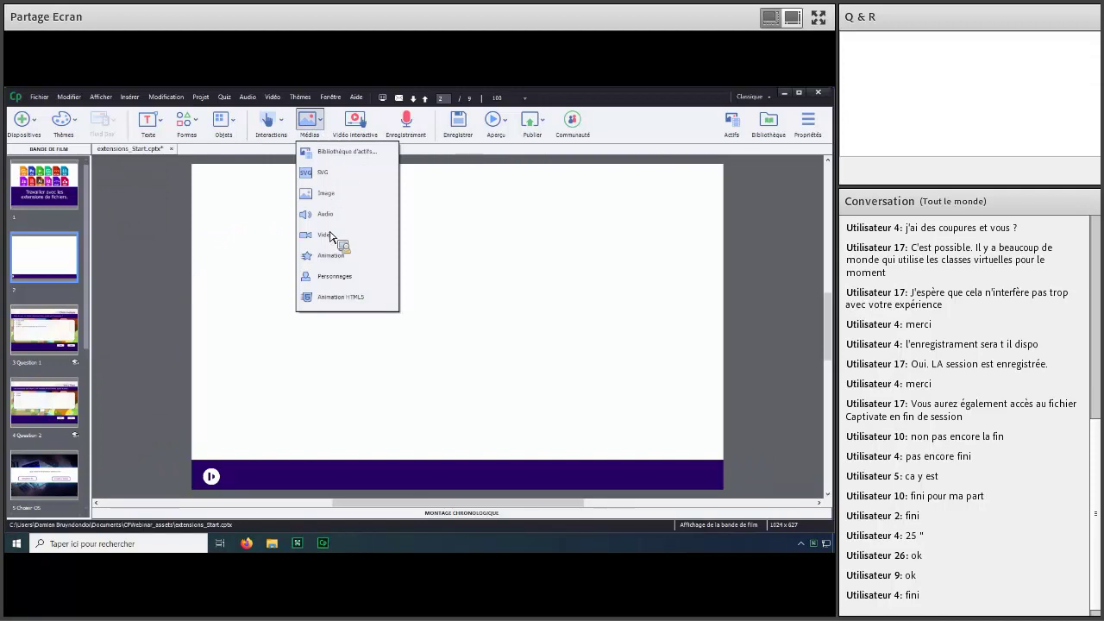
drag(330, 241, 338, 244)
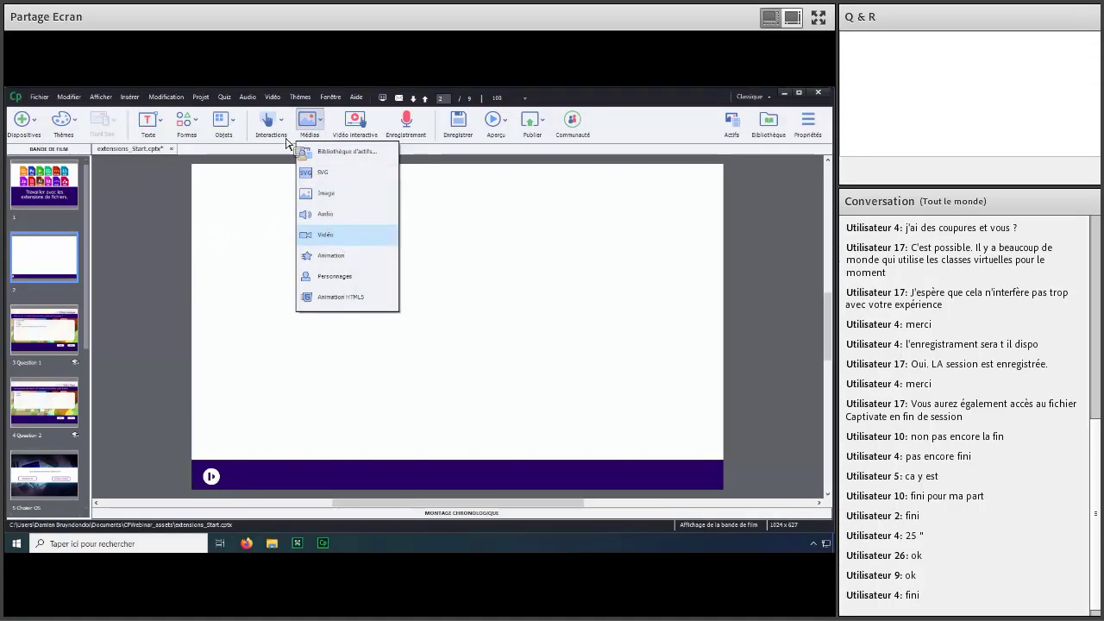
drag(280, 102, 287, 118)
click(273, 96)
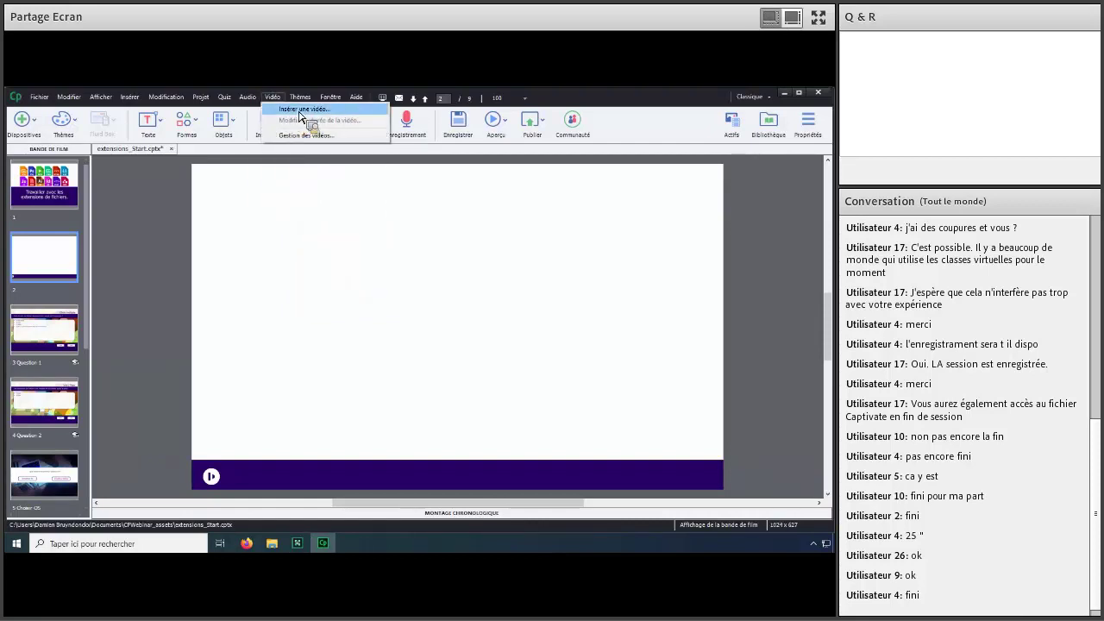
drag(300, 117, 330, 236)
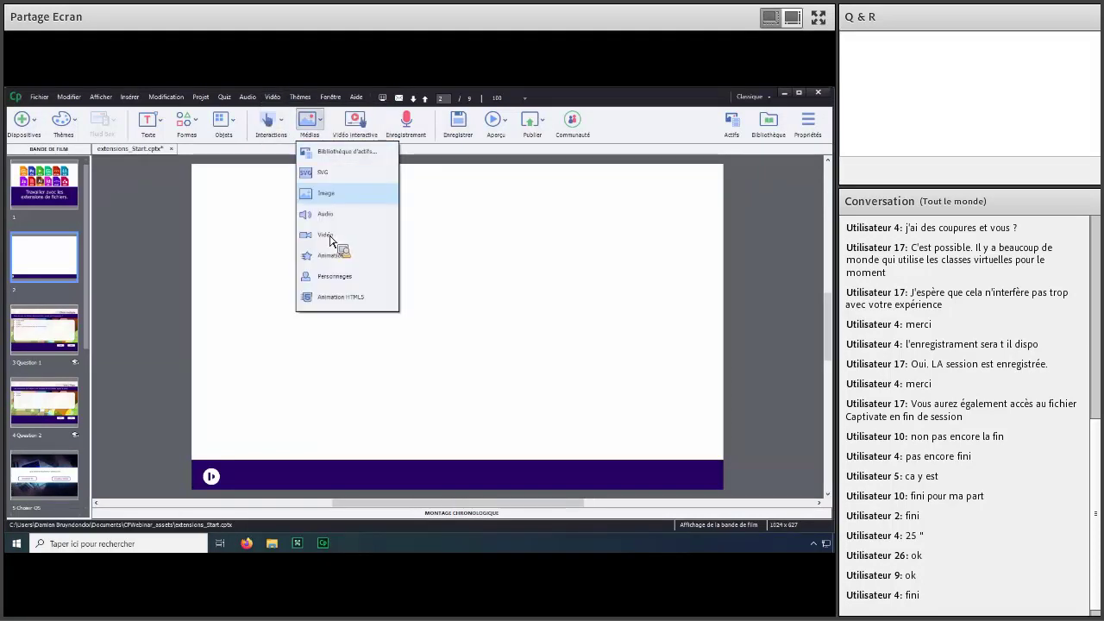
click(330, 236)
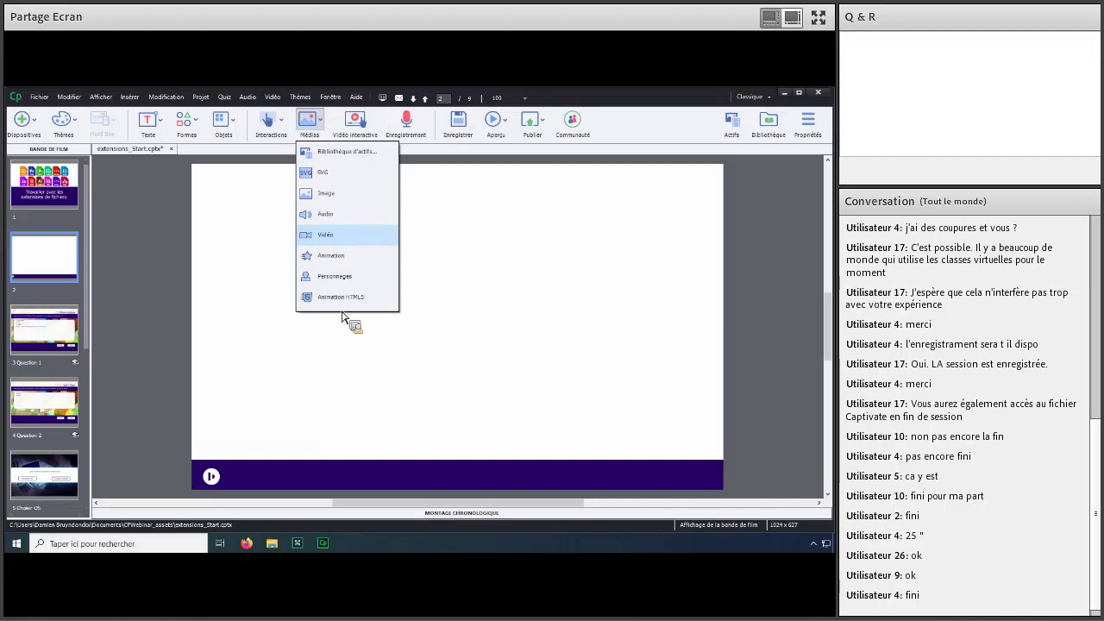
click(389, 215)
drag(389, 215, 370, 197)
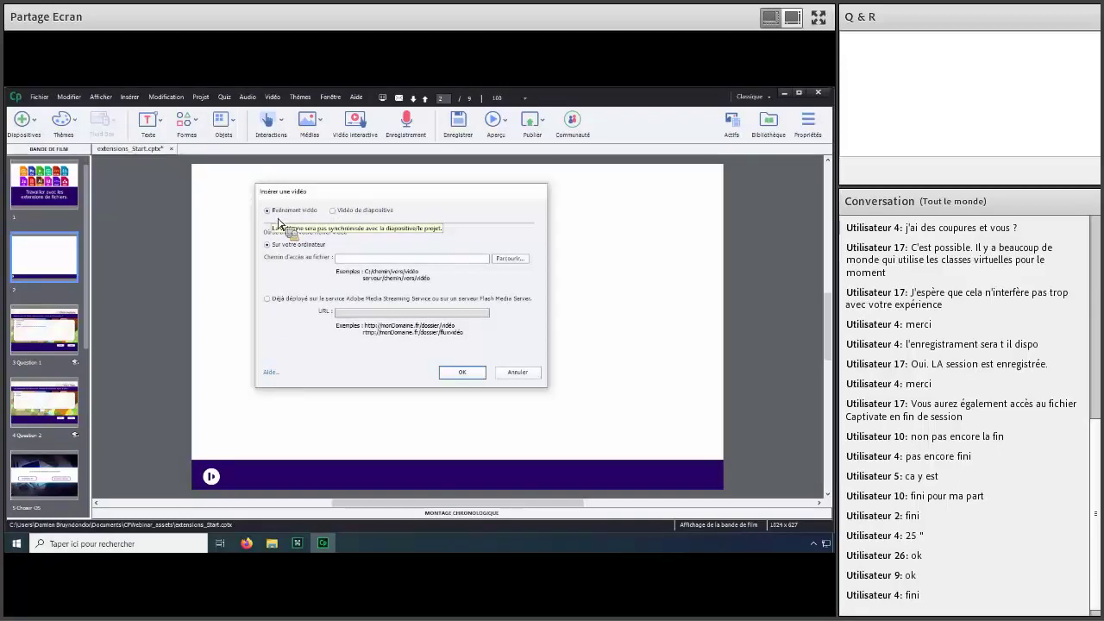
Compare the "Événement vidéo" and "Vidéo de diapositive" insertion options, ending on "Événement vidéo".
click(333, 210)
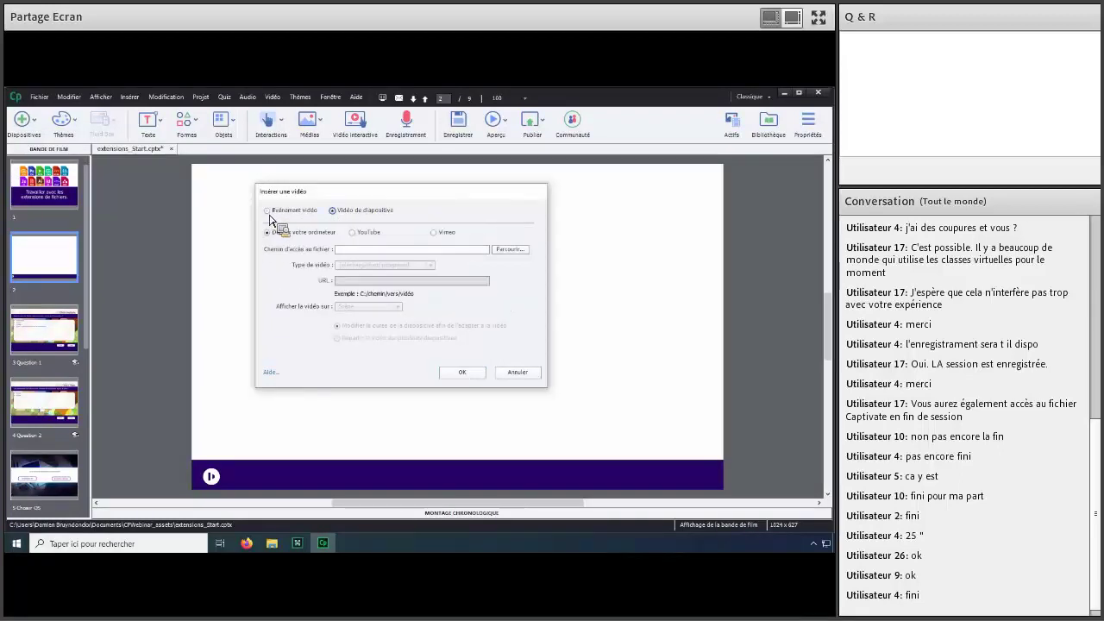
click(269, 213)
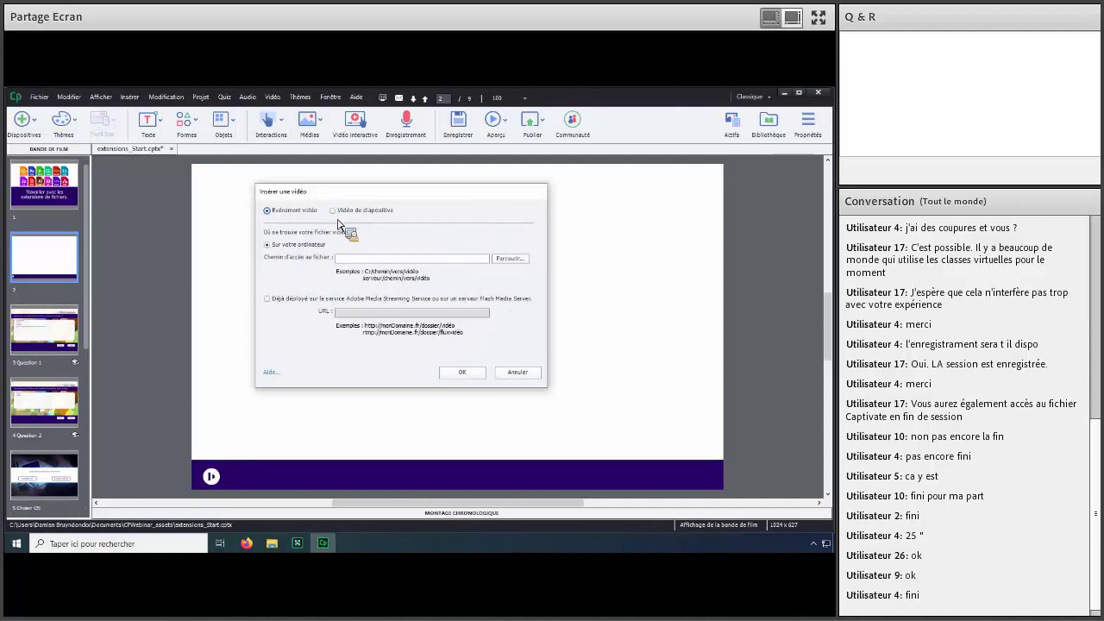
key(Right)
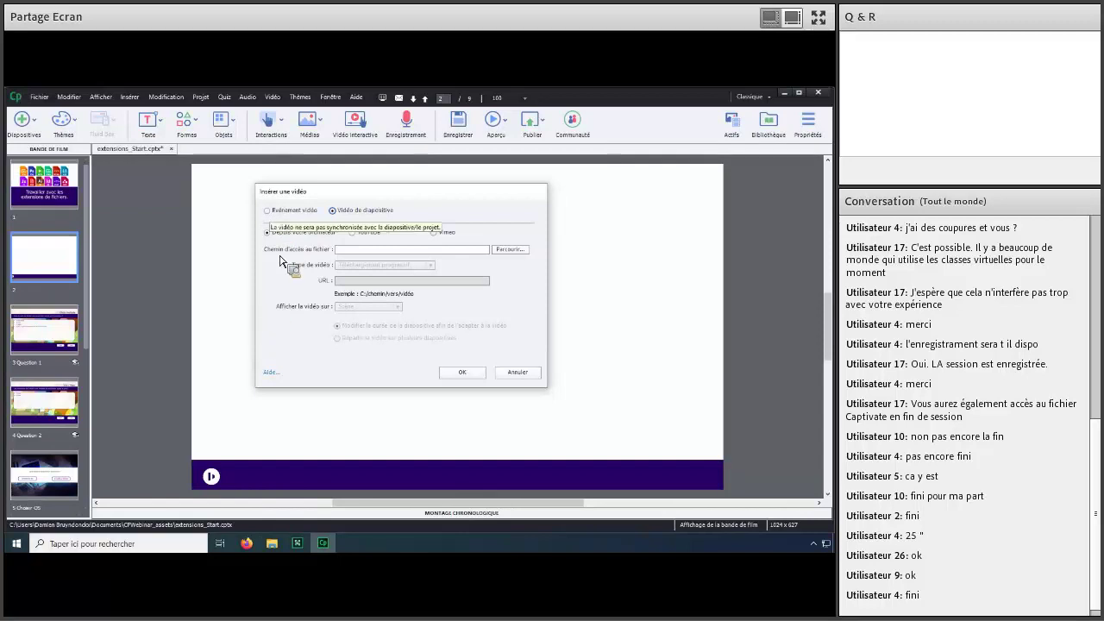
click(269, 213)
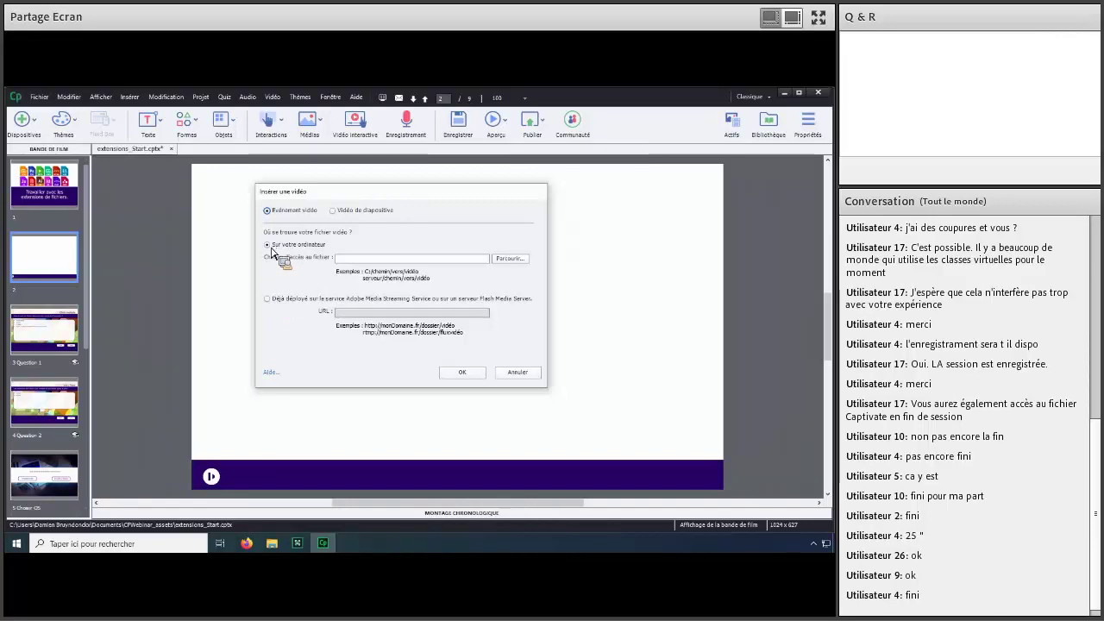
Insert extensions.mp4 from the CPWebinar_assets folder as an event video stored on the computer.
click(508, 259)
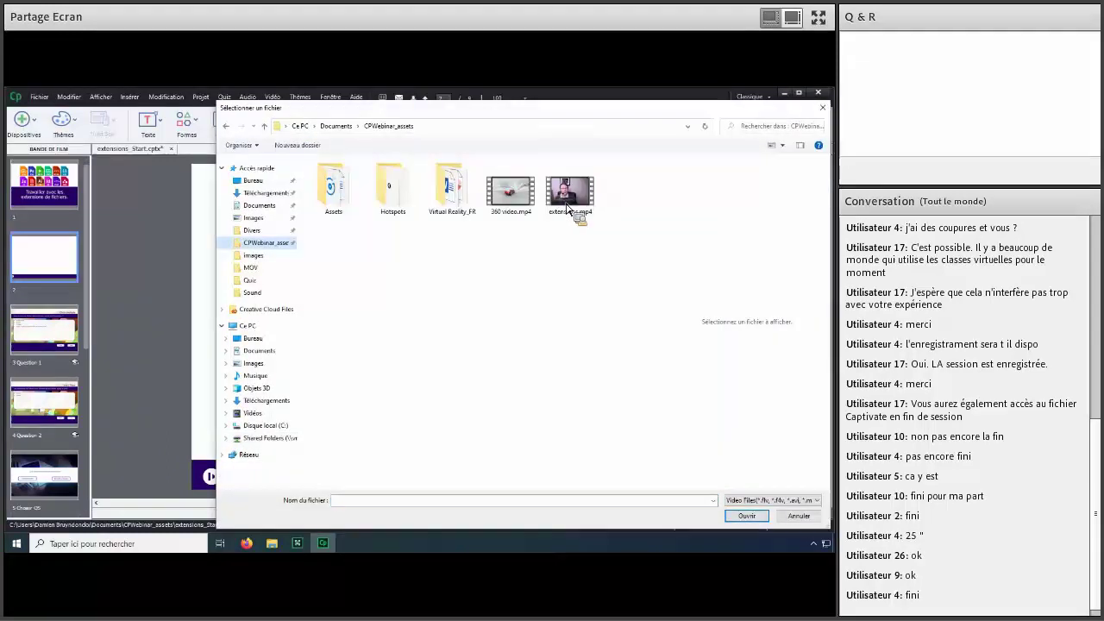
click(570, 191)
drag(539, 117, 427, 110)
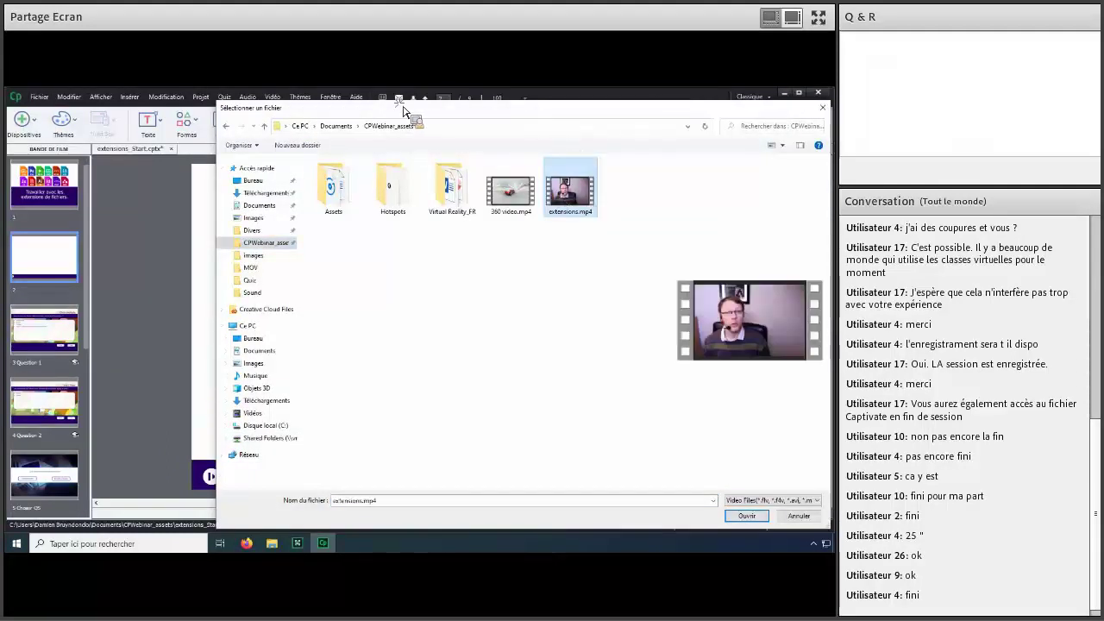
click(561, 513)
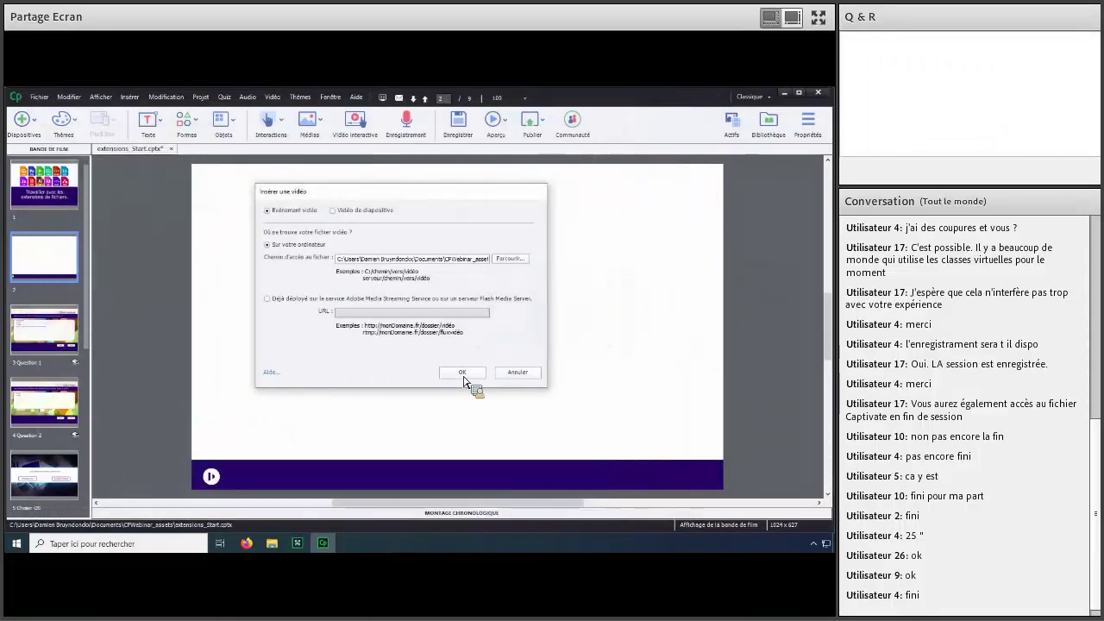
click(463, 378)
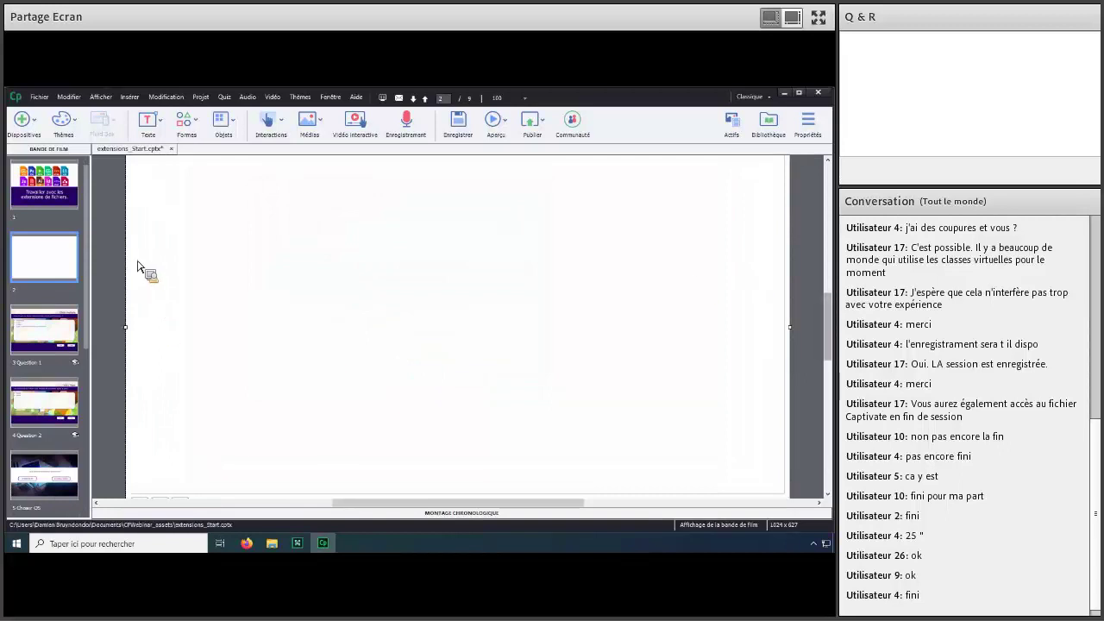
Shrink the inserted video to about 500 x 323 pixels and place it in the upper middle area of slide 2.
scroll(141, 262, up, 2)
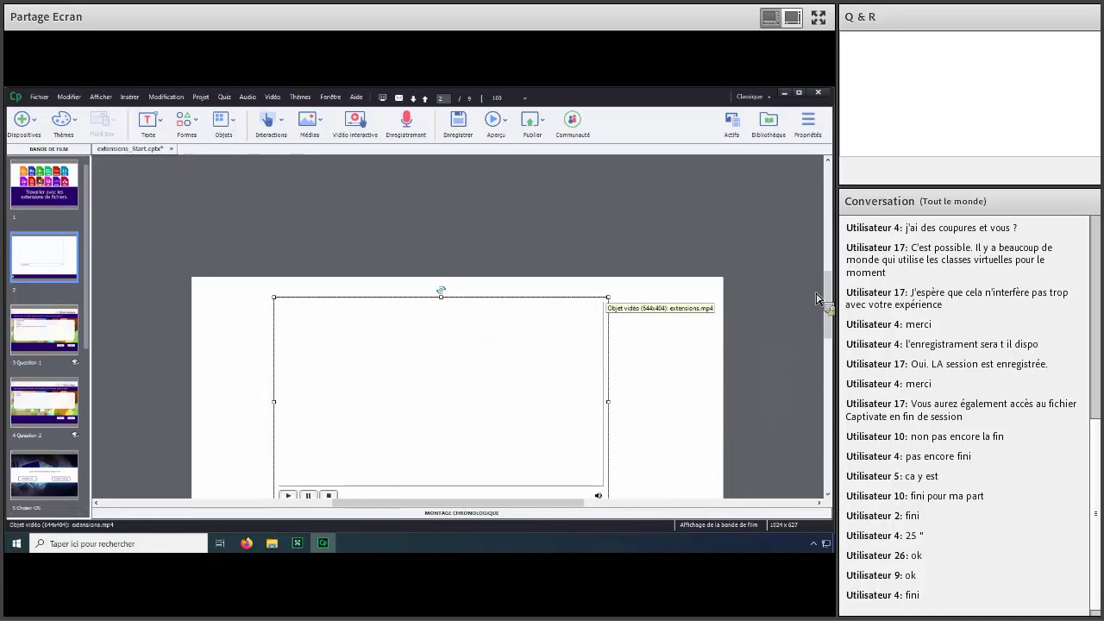
drag(830, 295, 829, 306)
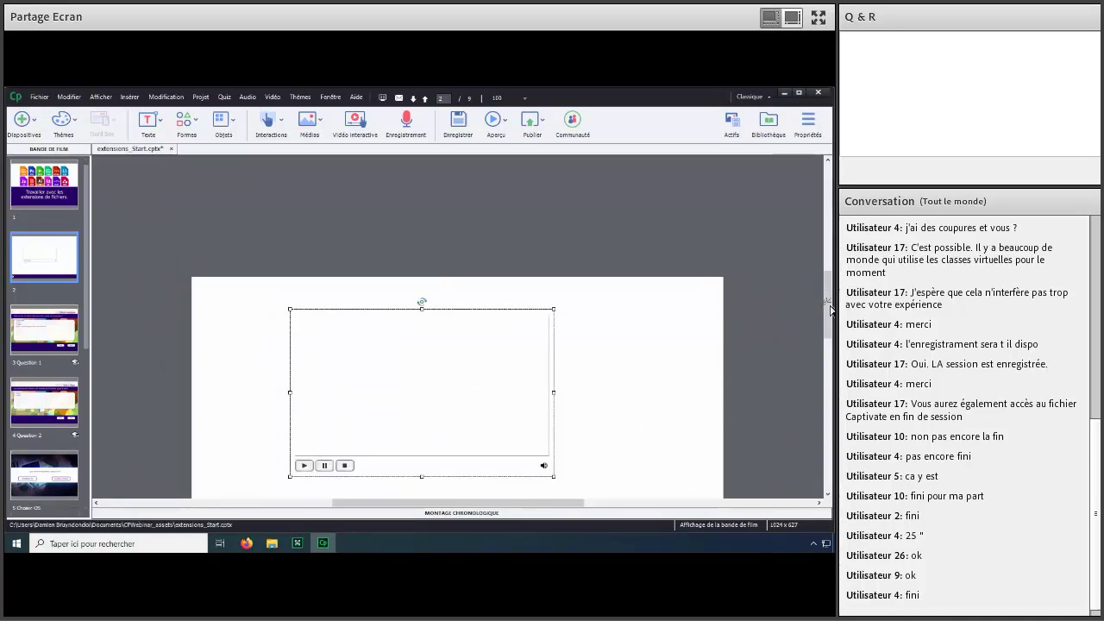
scroll(655, 374, down, 2)
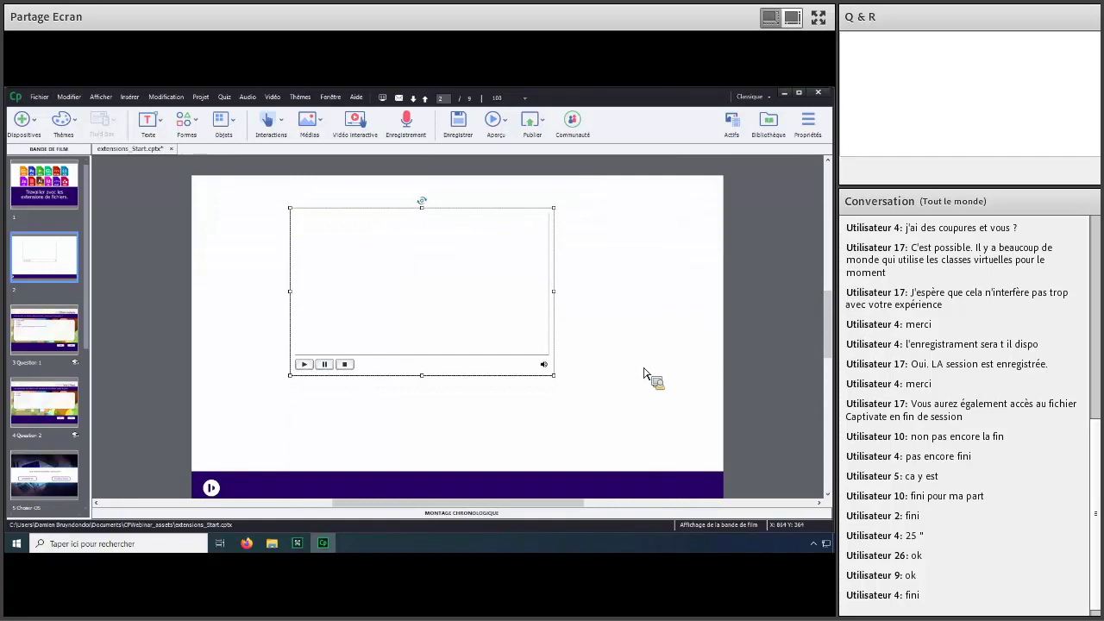
Examine the timing of the video object and slide 2 in the timeline, and show the video's properties.
click(526, 516)
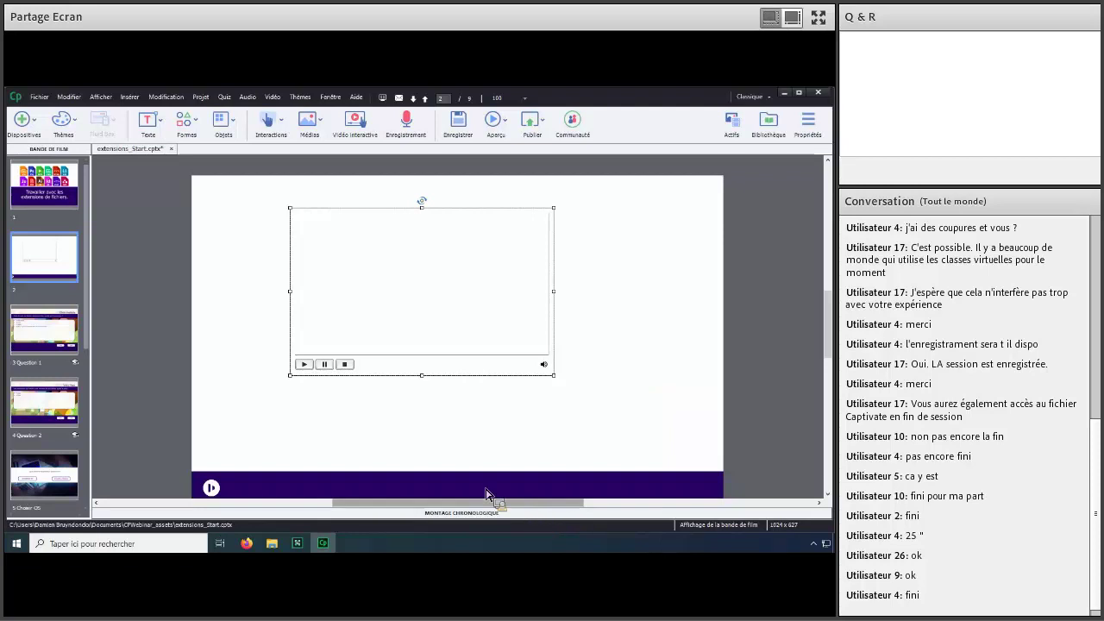
key(Escape)
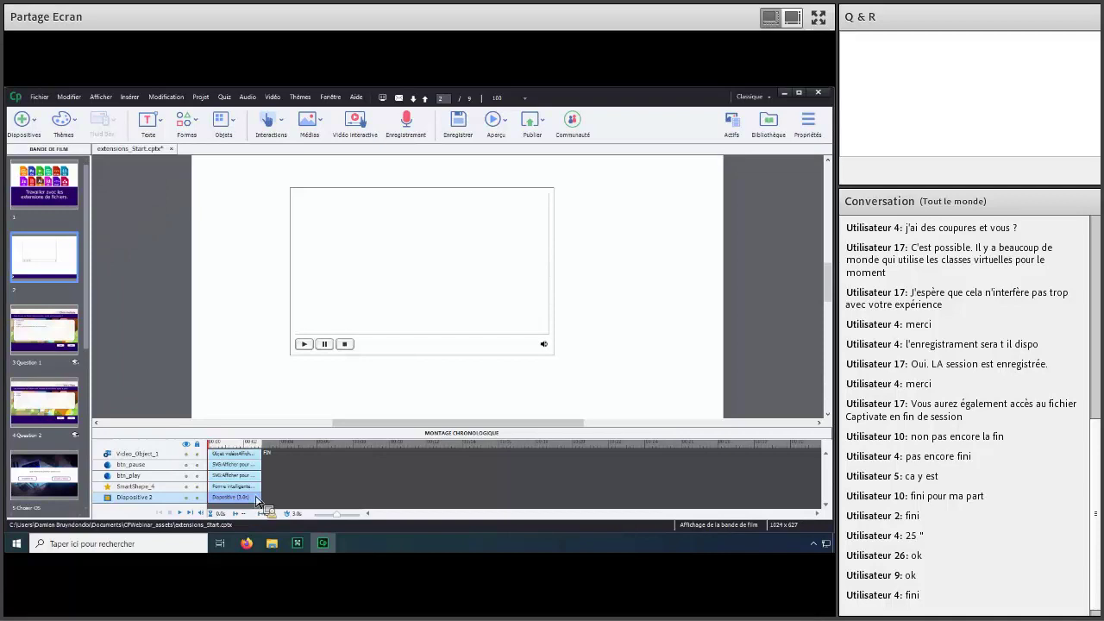
drag(227, 454, 293, 438)
click(290, 433)
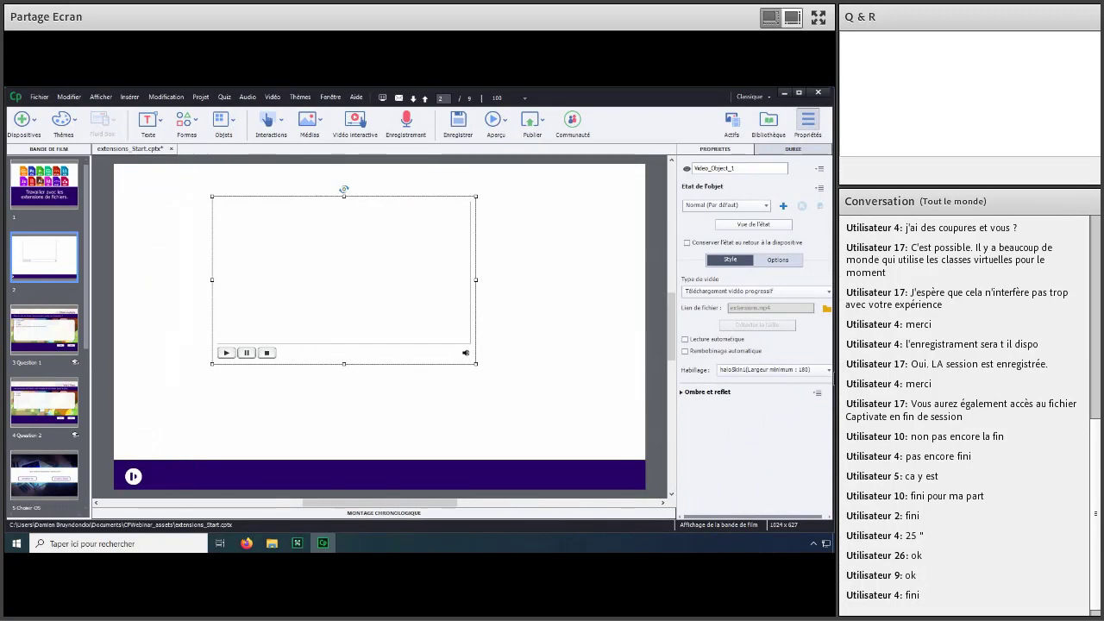
Try the clearSkin1, clearSkin2, clearSkin3 and coronaSkin1 playback skins on the video, and set the skin back to haloSkin1.
click(723, 371)
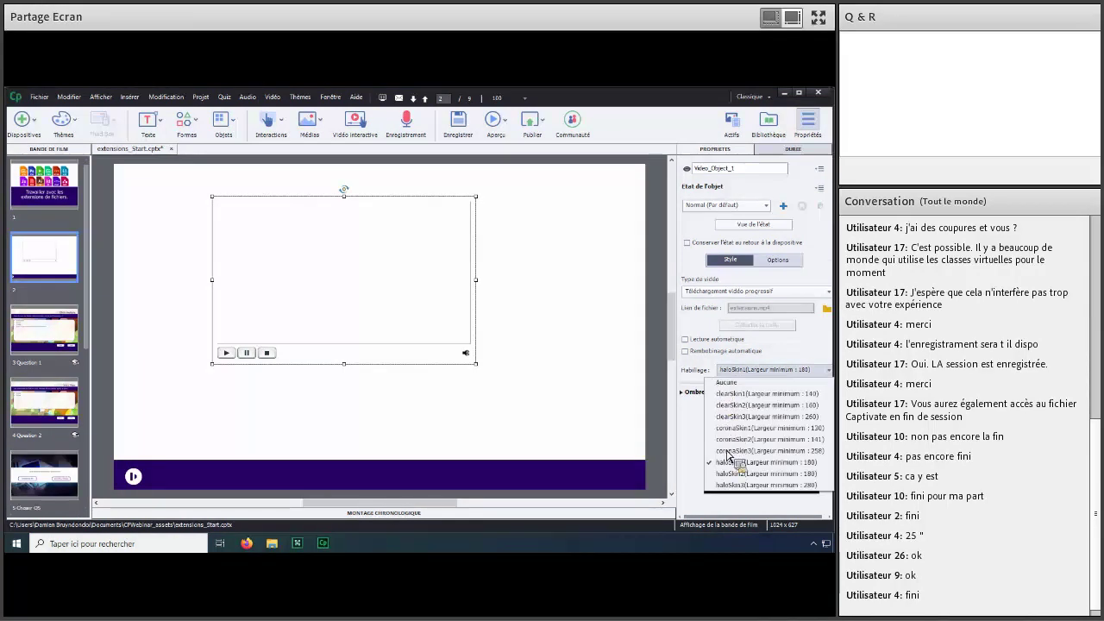
click(729, 397)
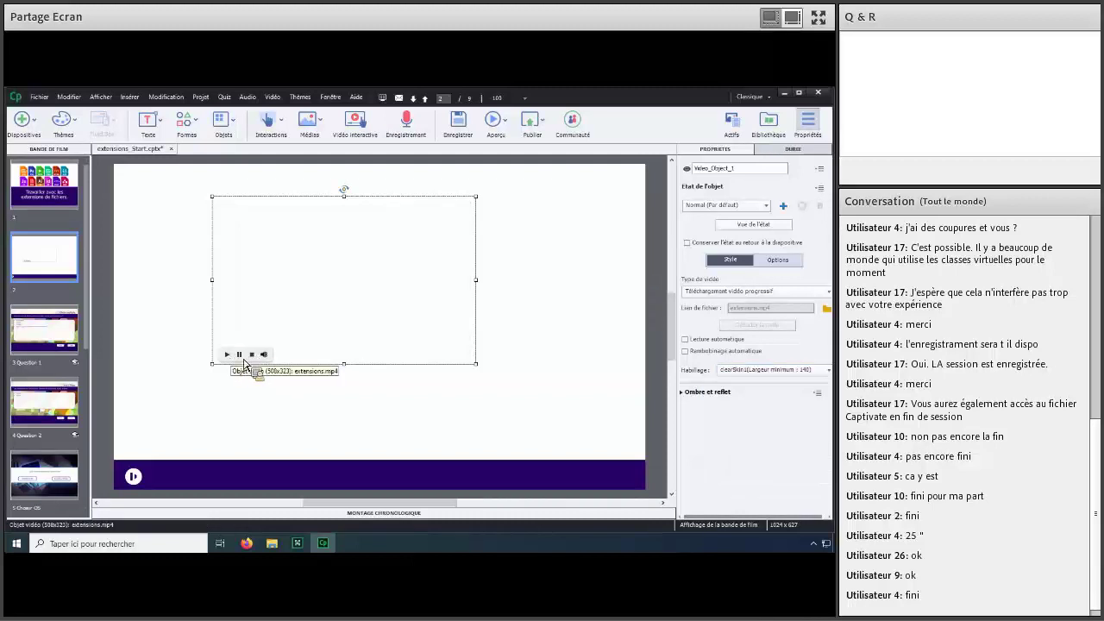
click(750, 370)
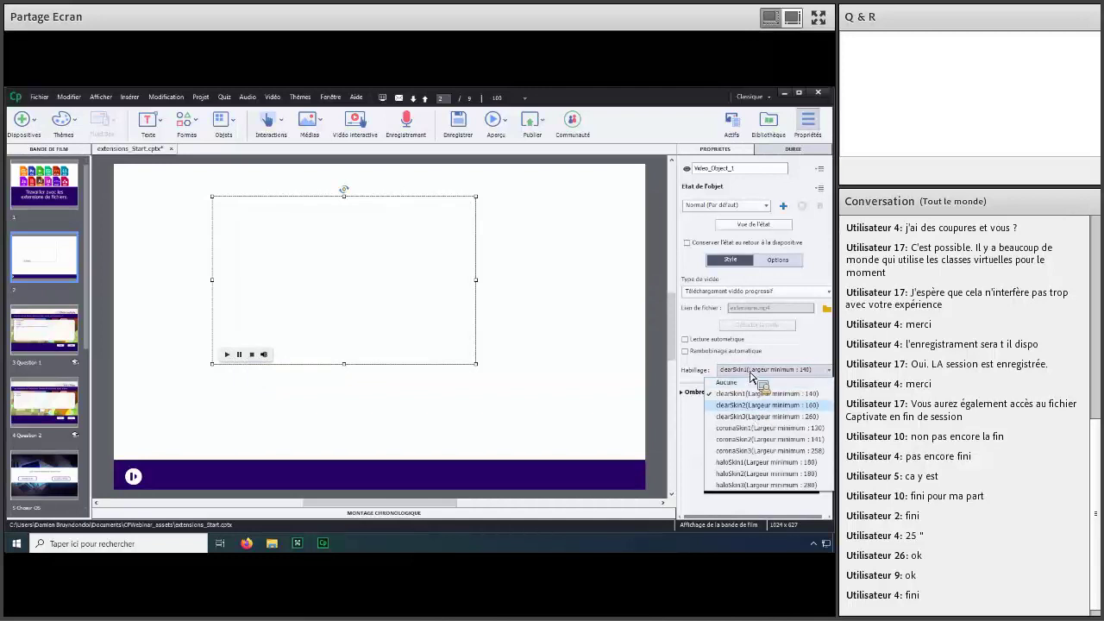
click(747, 405)
click(750, 370)
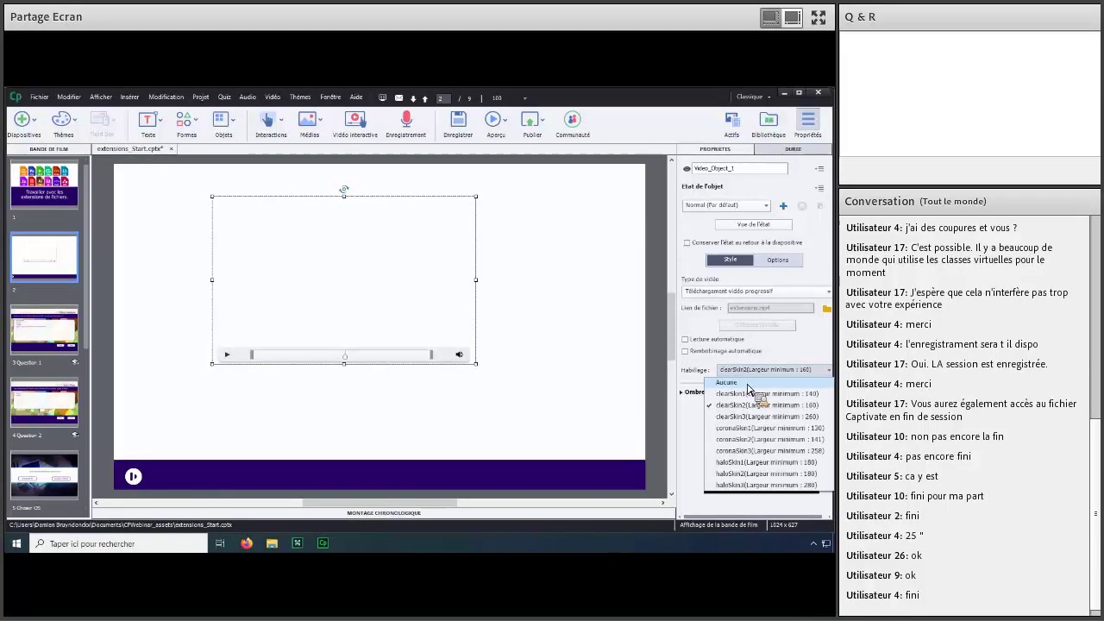
click(748, 416)
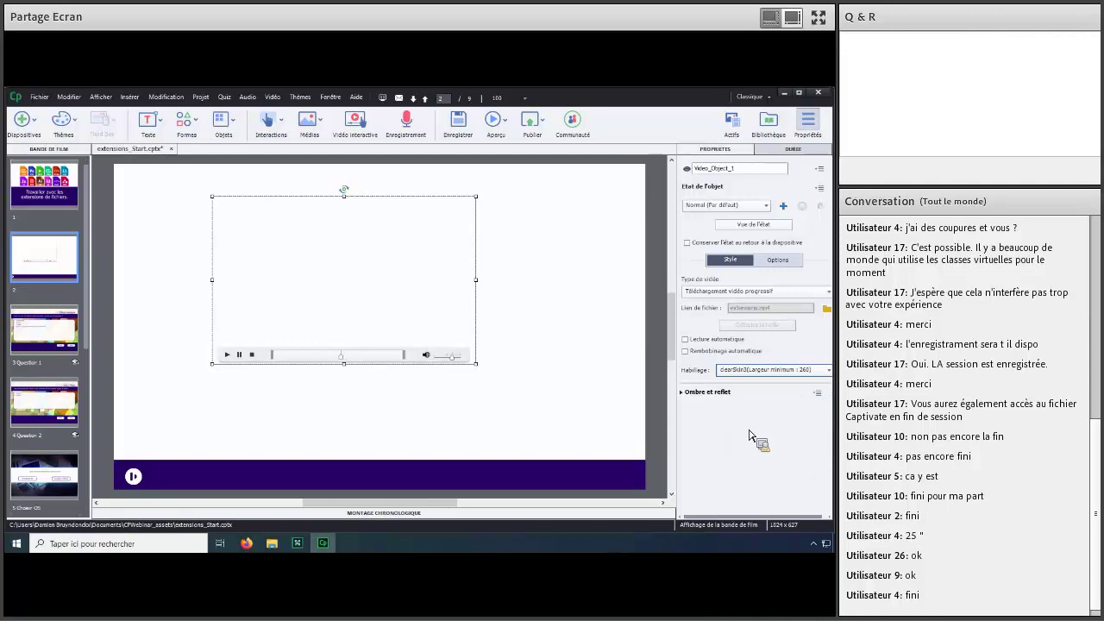
click(750, 370)
click(756, 384)
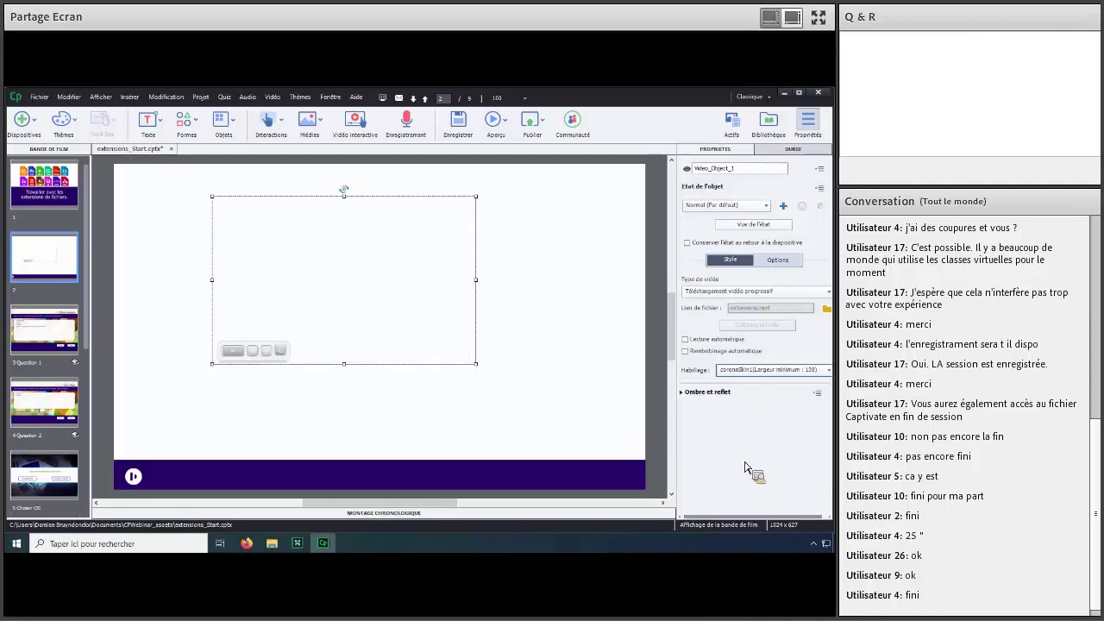
click(750, 370)
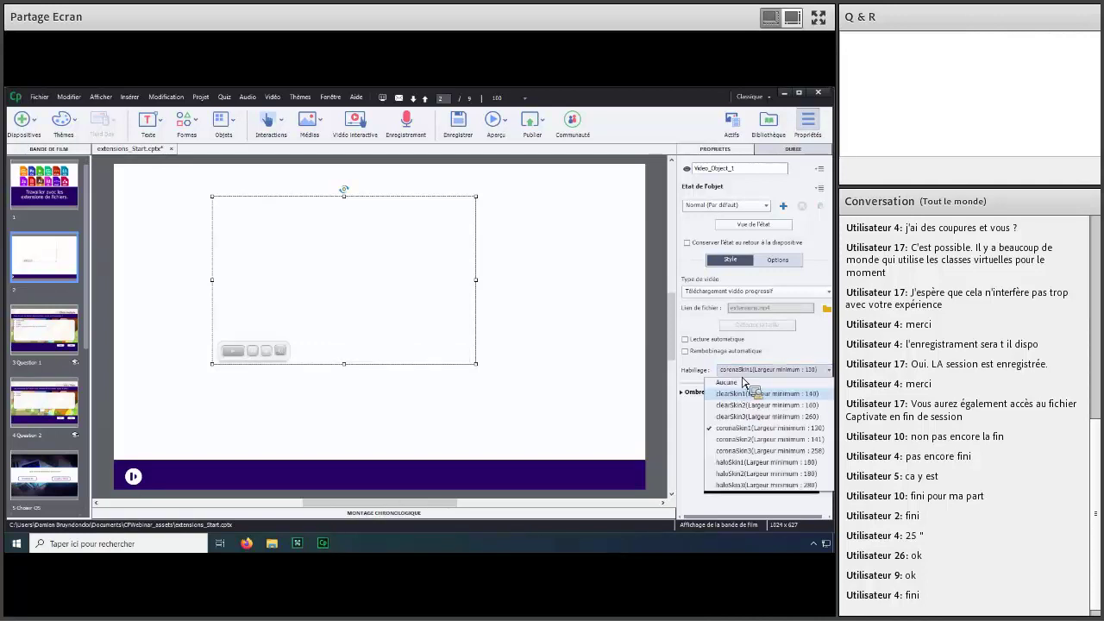
click(749, 460)
click(750, 370)
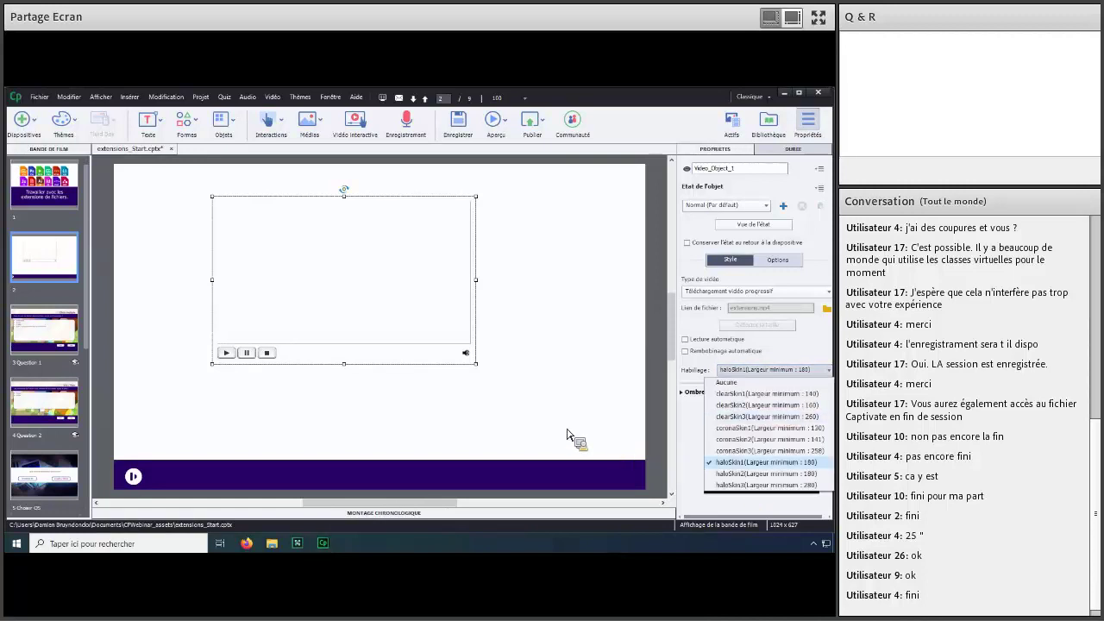
Set the event video's playback skin to haloSkin3 and preview the next five slides, trying the video's playback controls.
click(766, 484)
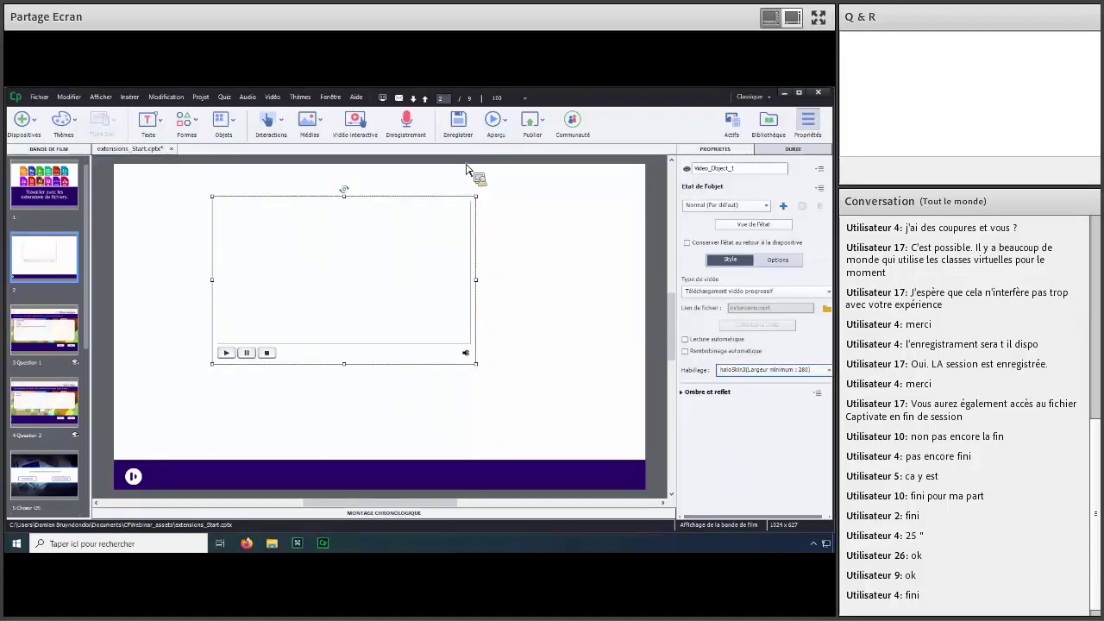
click(495, 121)
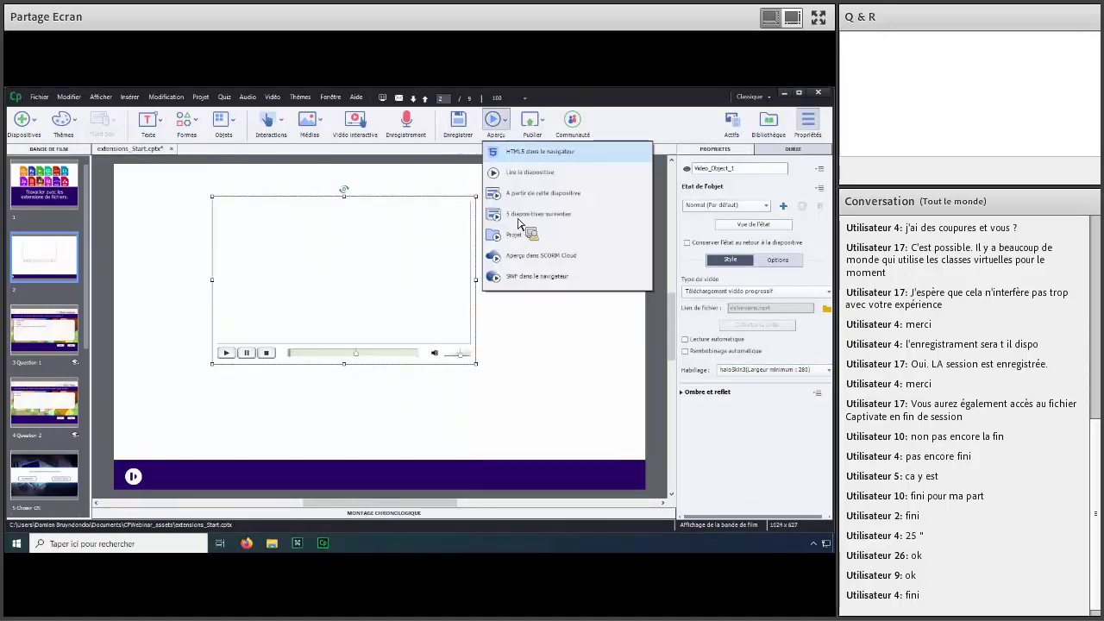
click(512, 236)
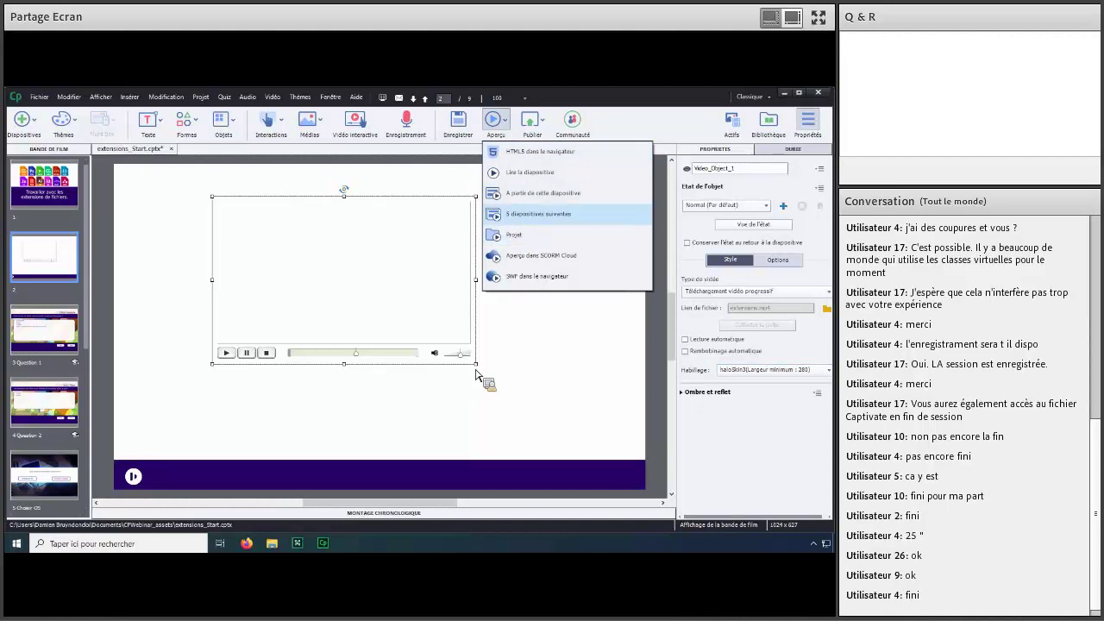
key(Return)
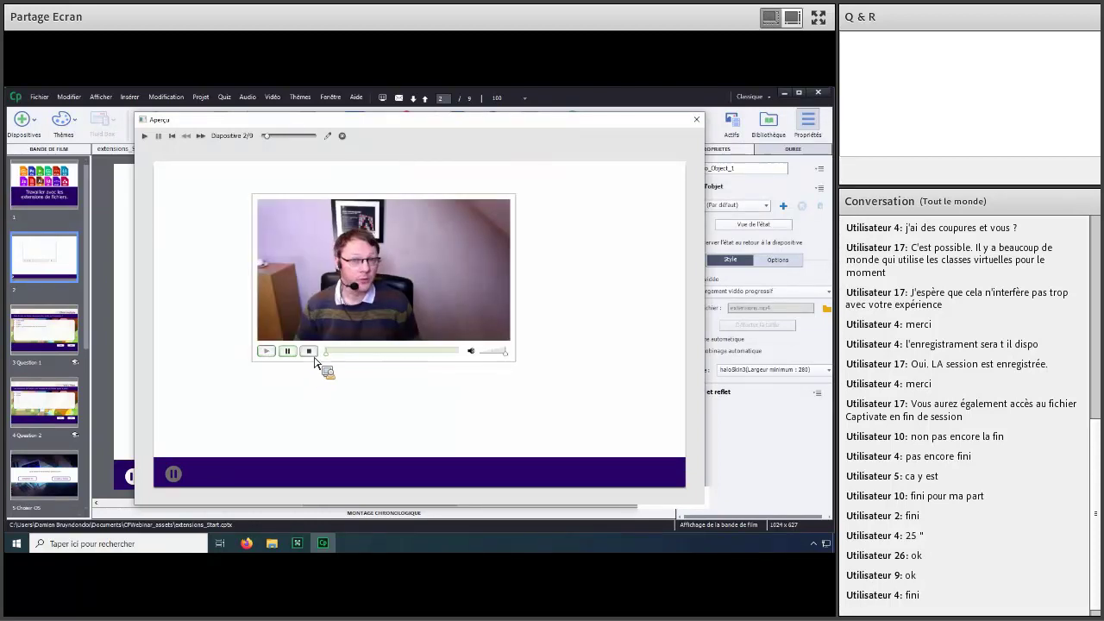
click(286, 352)
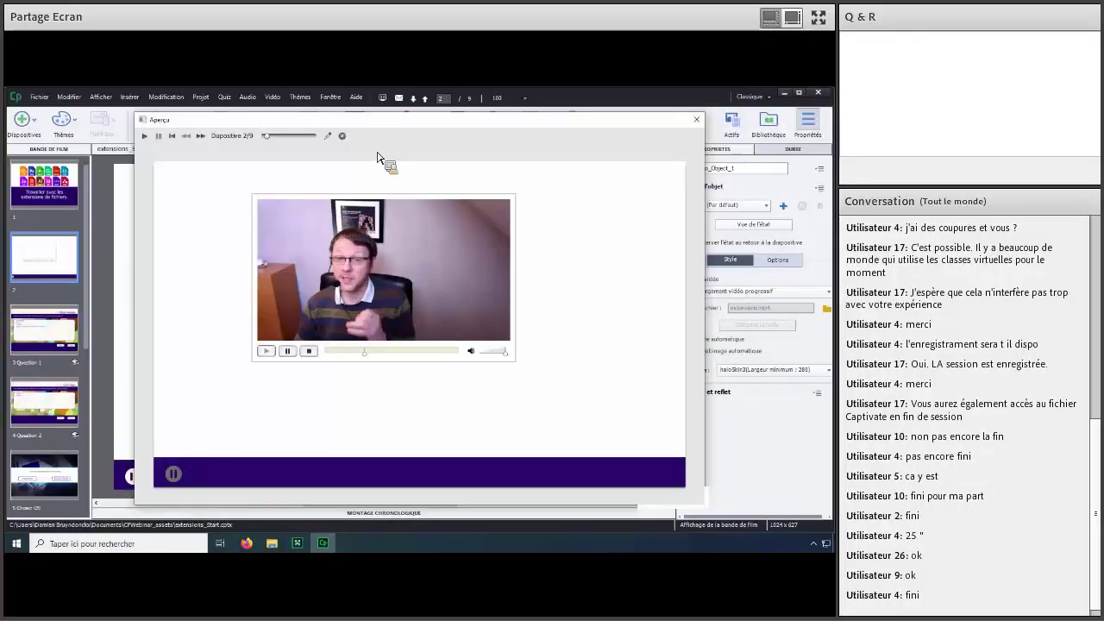
Display the playback controls for the project in the skin editor.
click(206, 102)
click(200, 96)
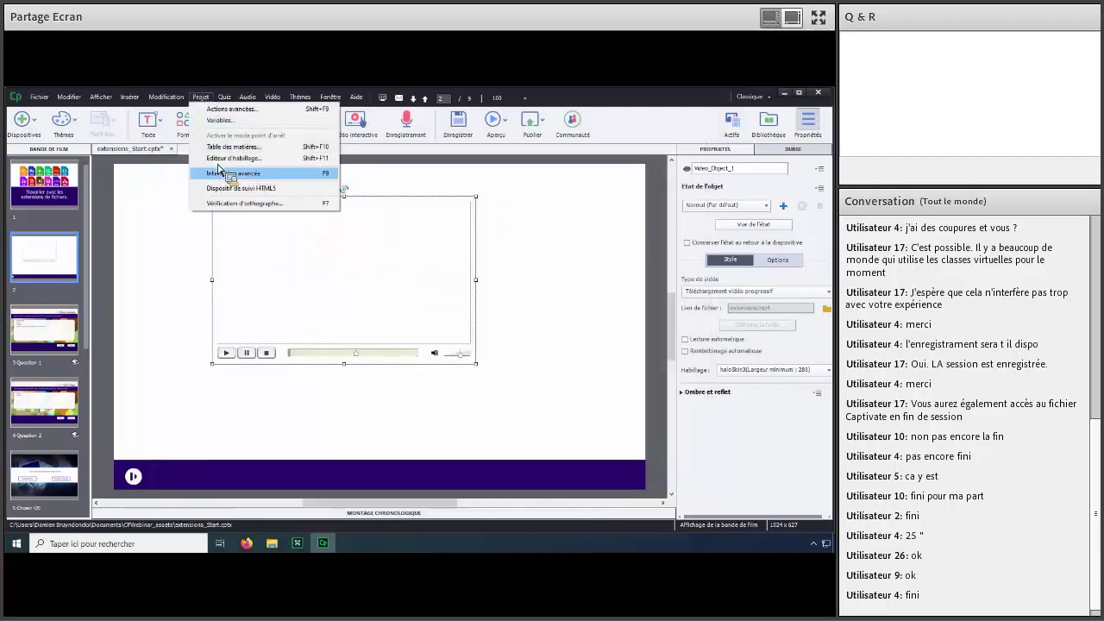
click(221, 158)
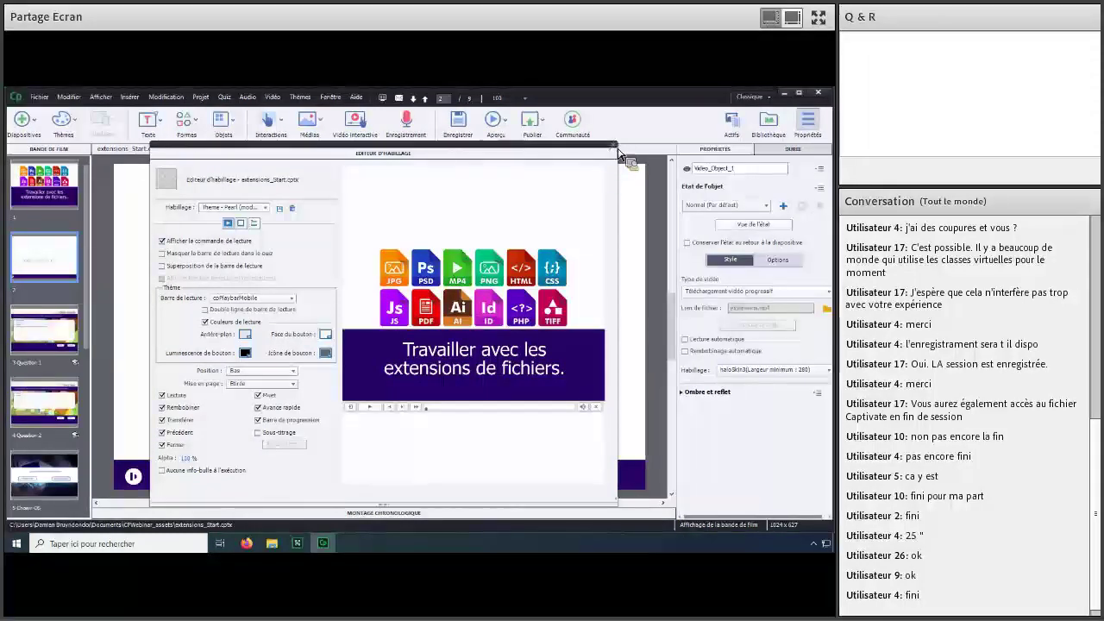
Preview the next five slides with the project's playback bar, accepting the SWF output notice, and close the preview.
click(493, 122)
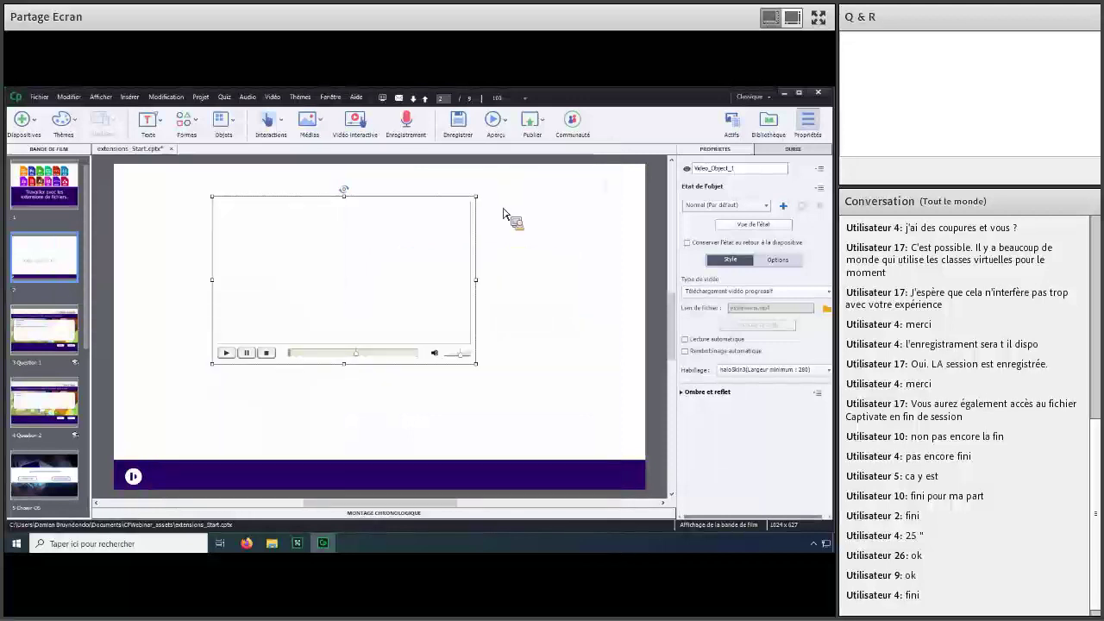
click(503, 119)
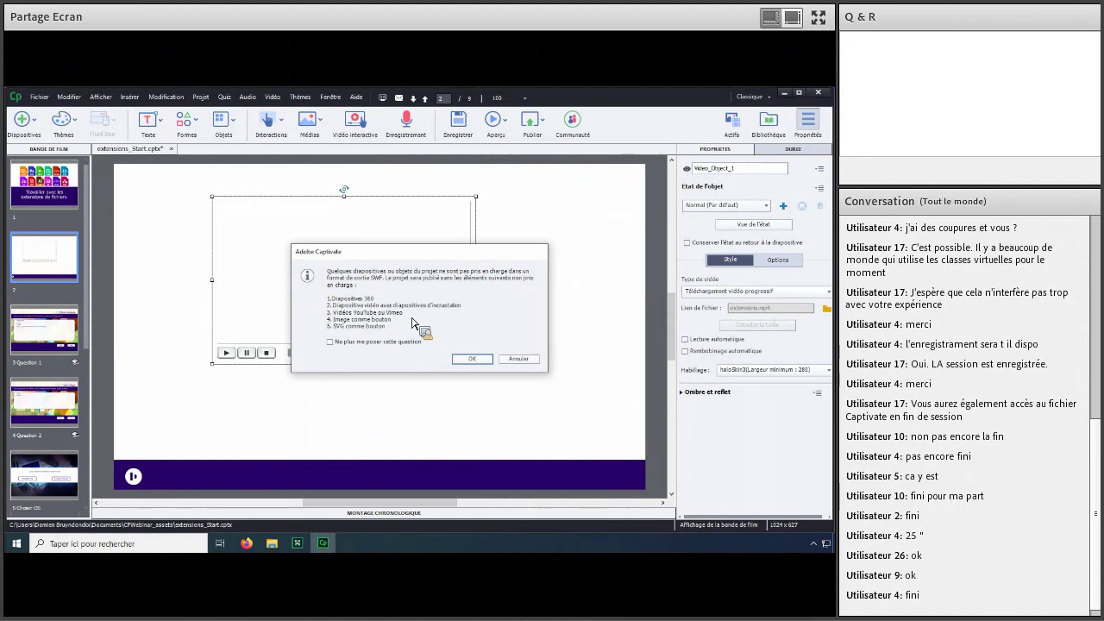
key(Return)
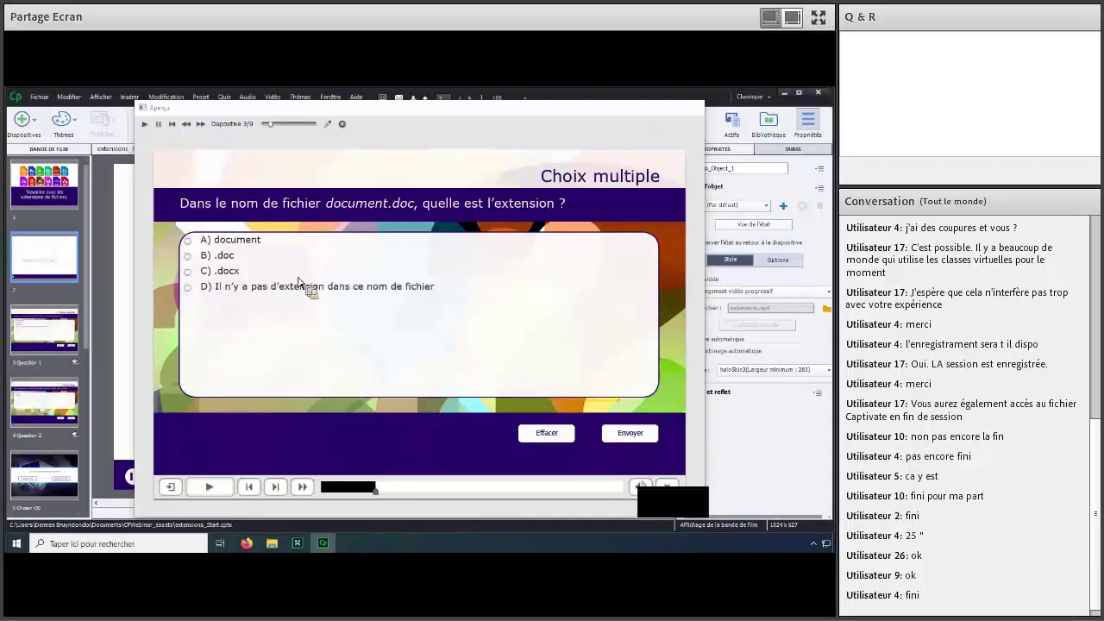
key(Escape)
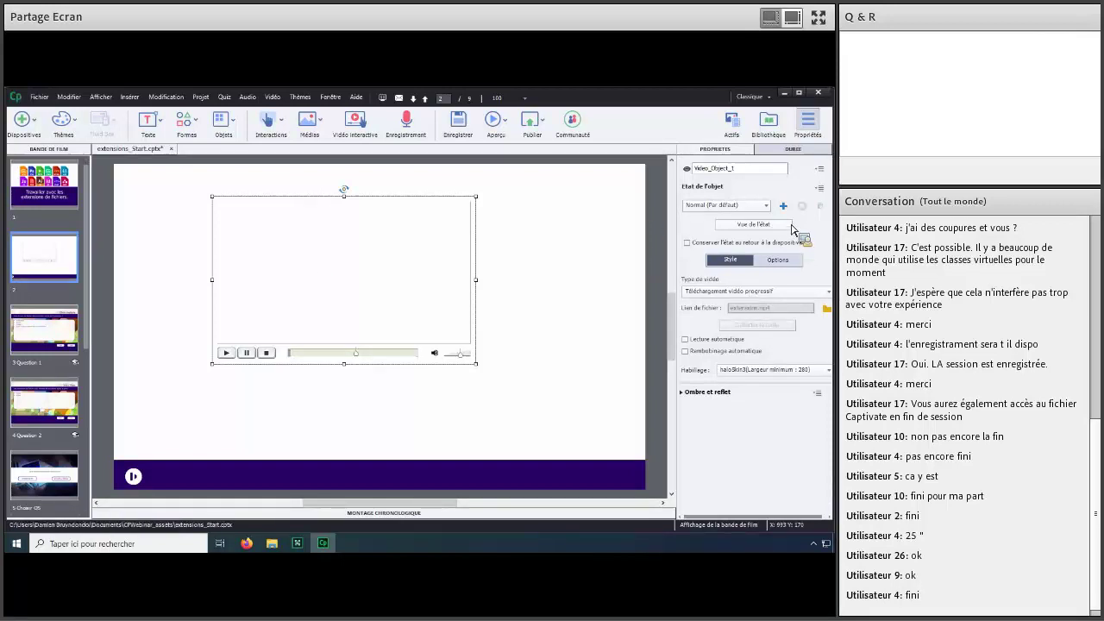
Review the video's option to pause the slide until the video ends, and set its playback skin to Aucune.
click(791, 151)
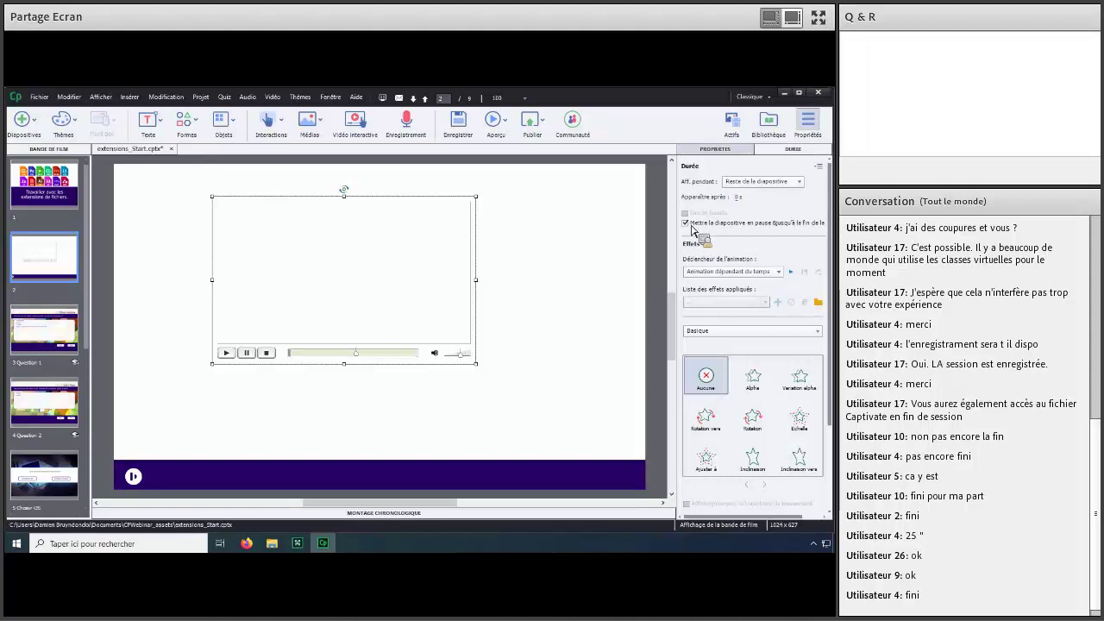
click(687, 224)
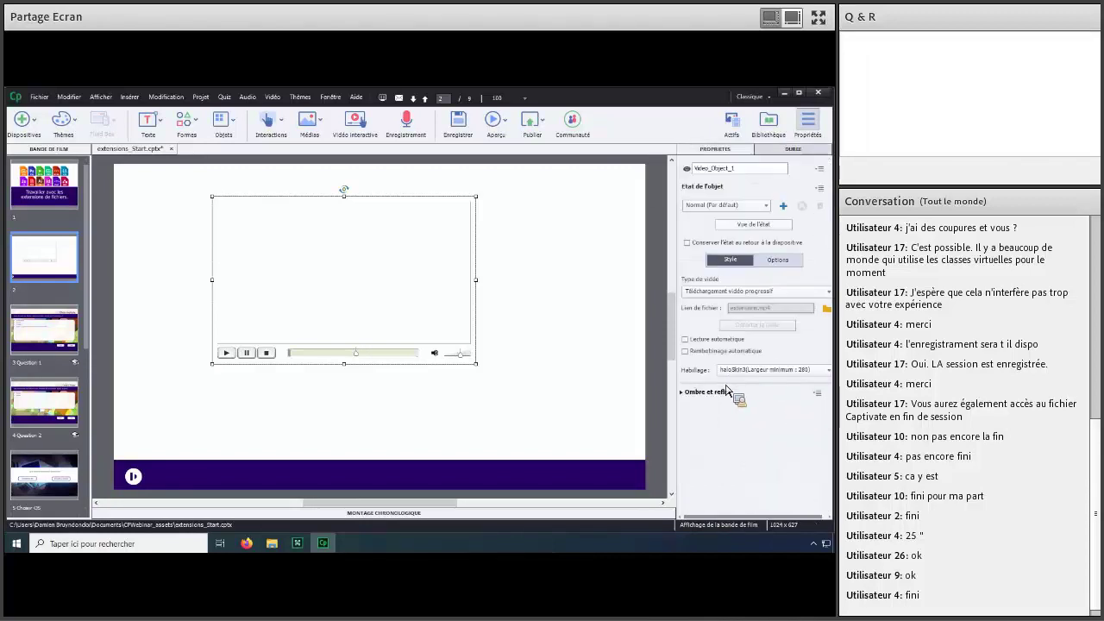
click(729, 370)
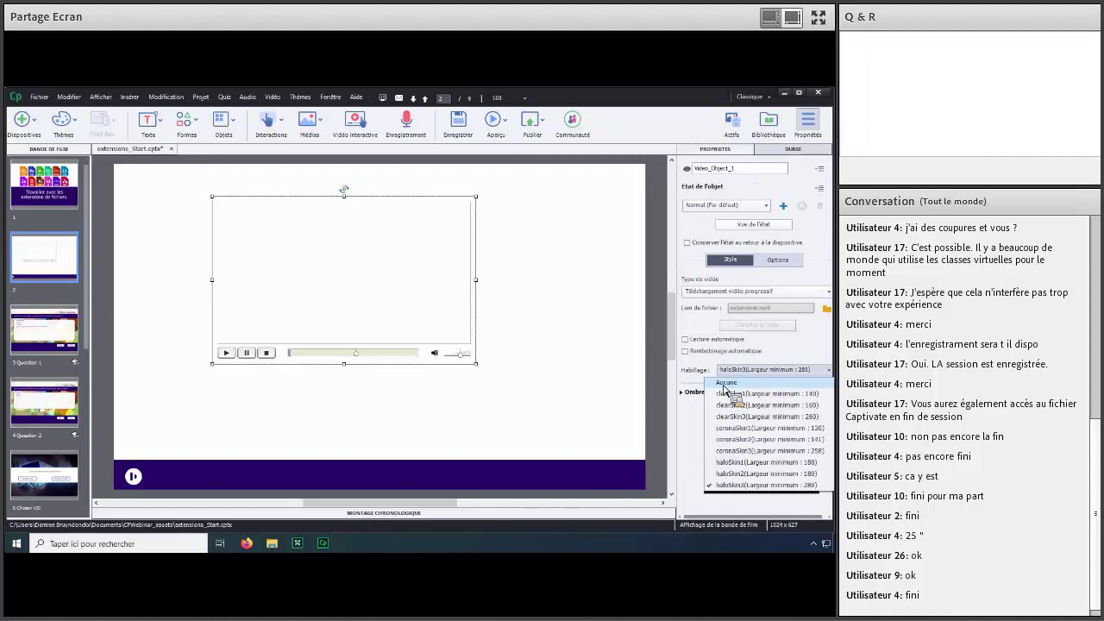
click(723, 384)
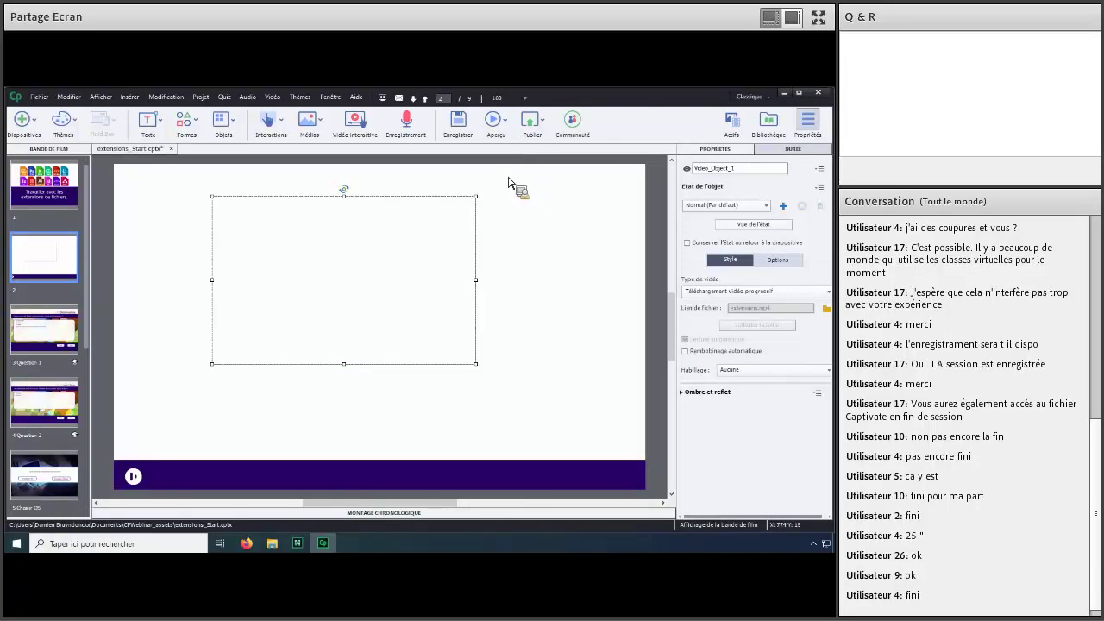
Preview the next five slides with the event video shown without a skin, and close the preview.
click(496, 125)
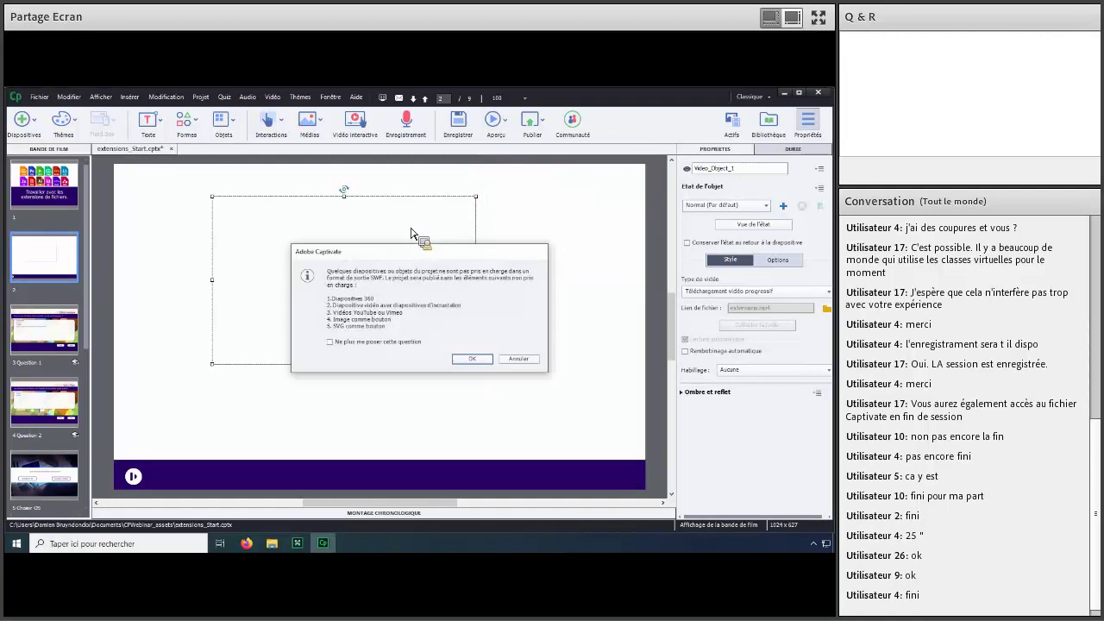
key(Return)
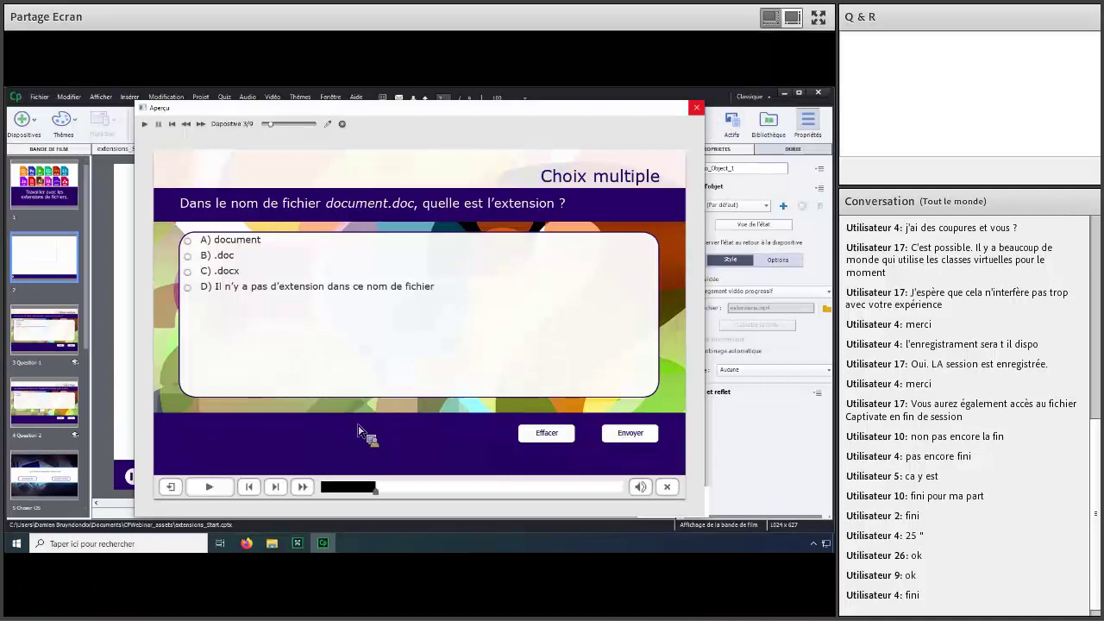
key(Escape)
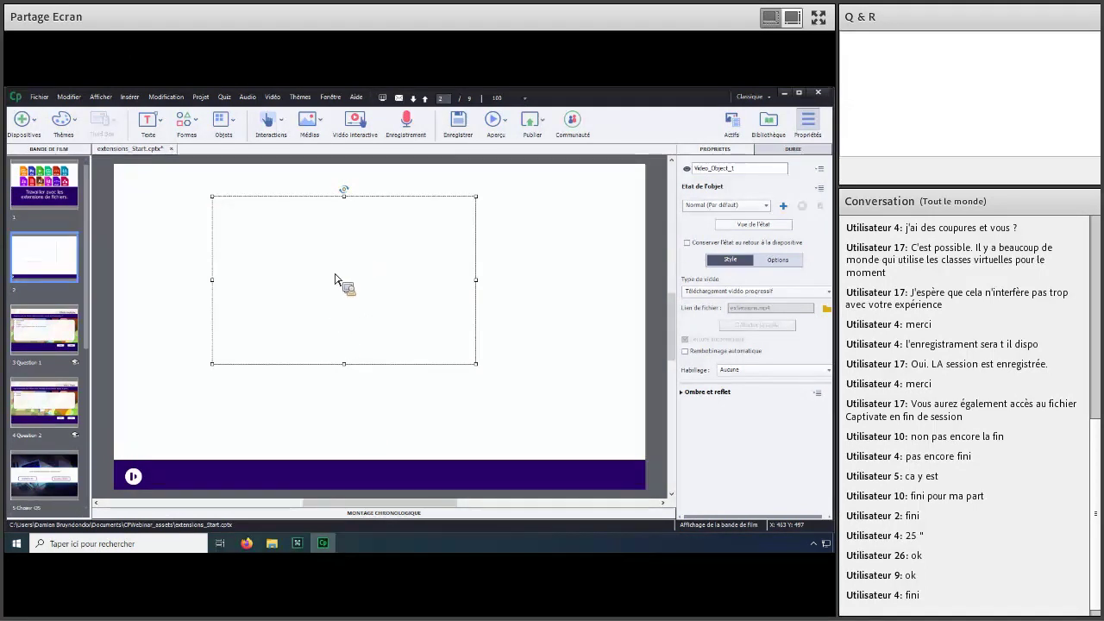
Delete the event video from slide 2.
drag(335, 276, 372, 298)
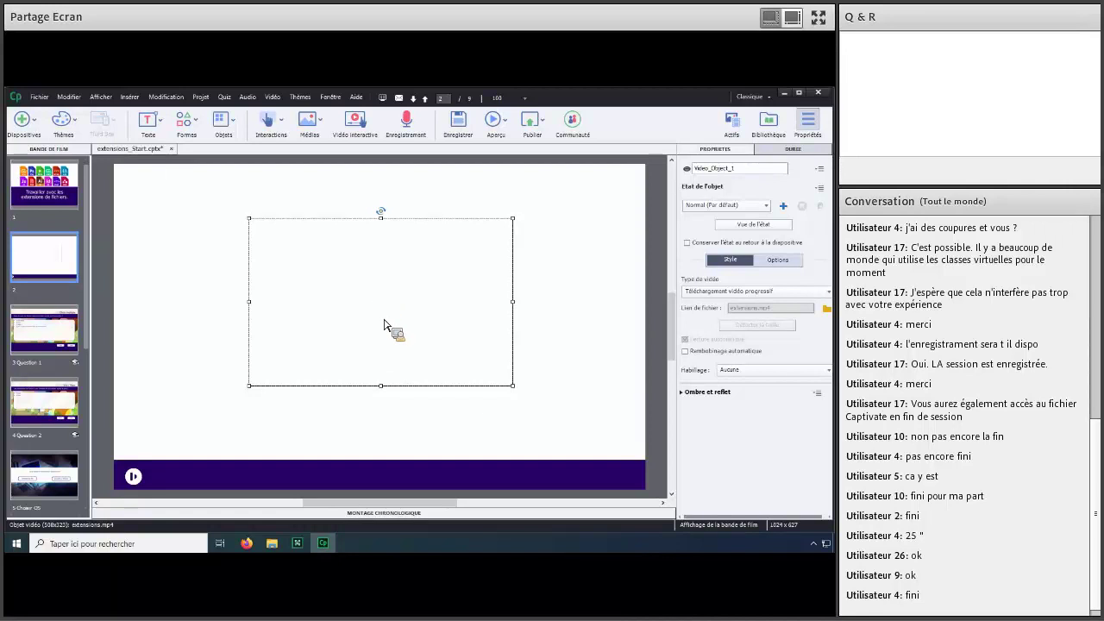
right_click(388, 328)
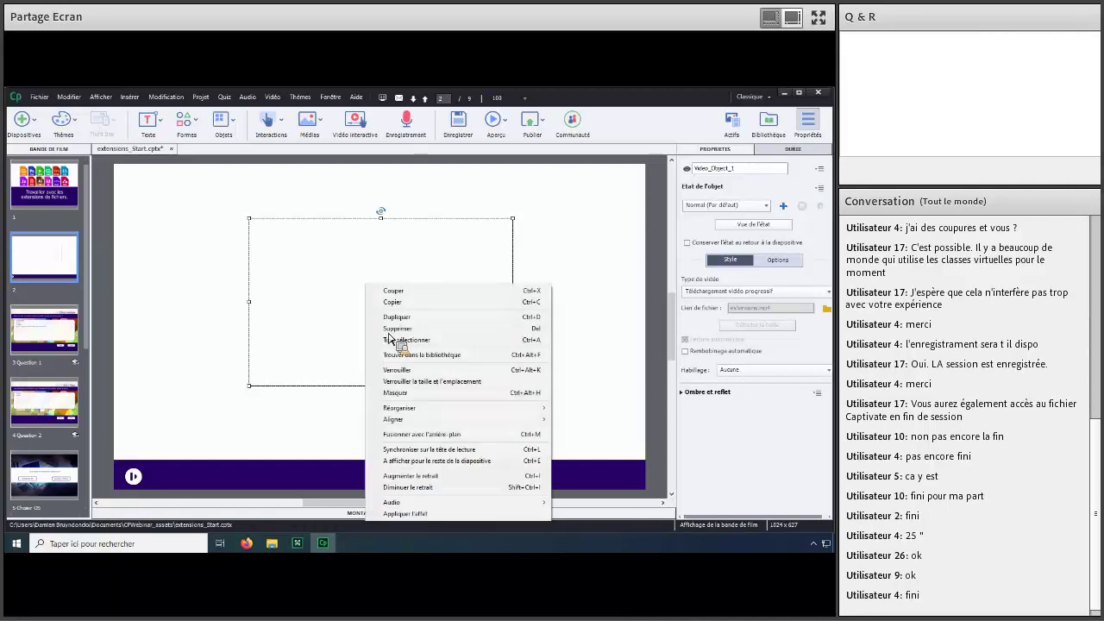
click(458, 329)
key(Return)
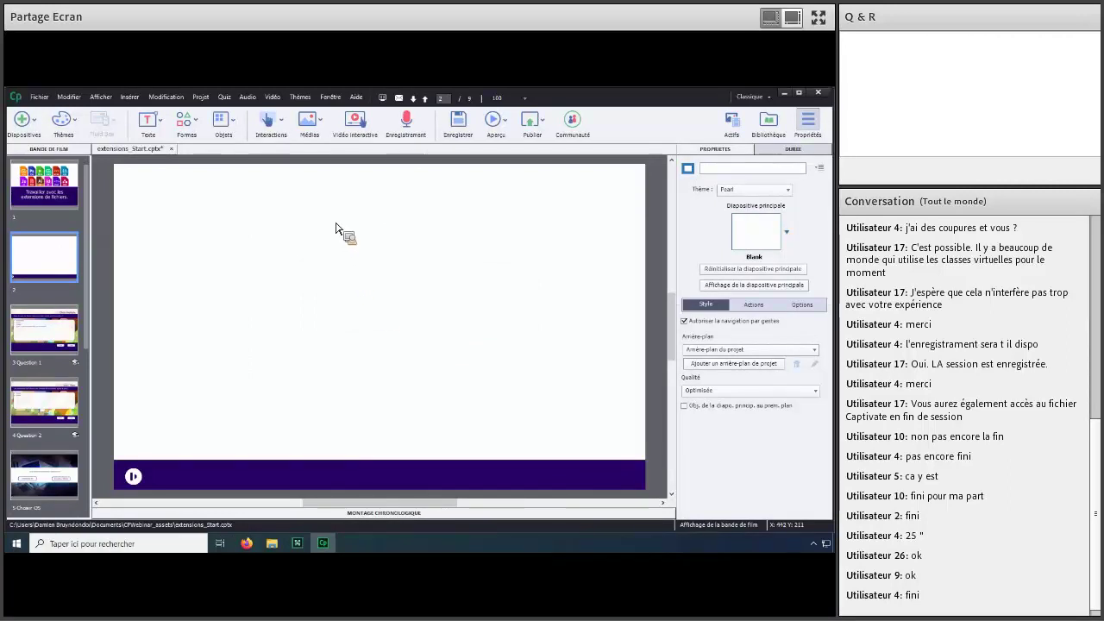
Insert extensions.mp4 from the computer as a slide video by progressive download, shown on the stage, with the slide duration adapted to the video.
click(308, 121)
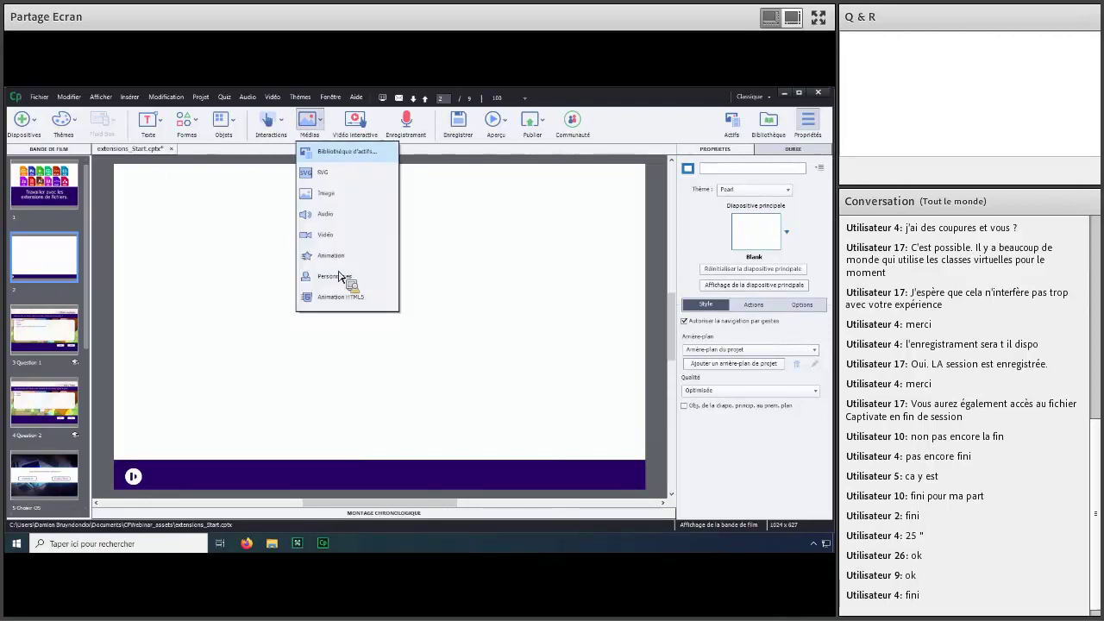
click(360, 242)
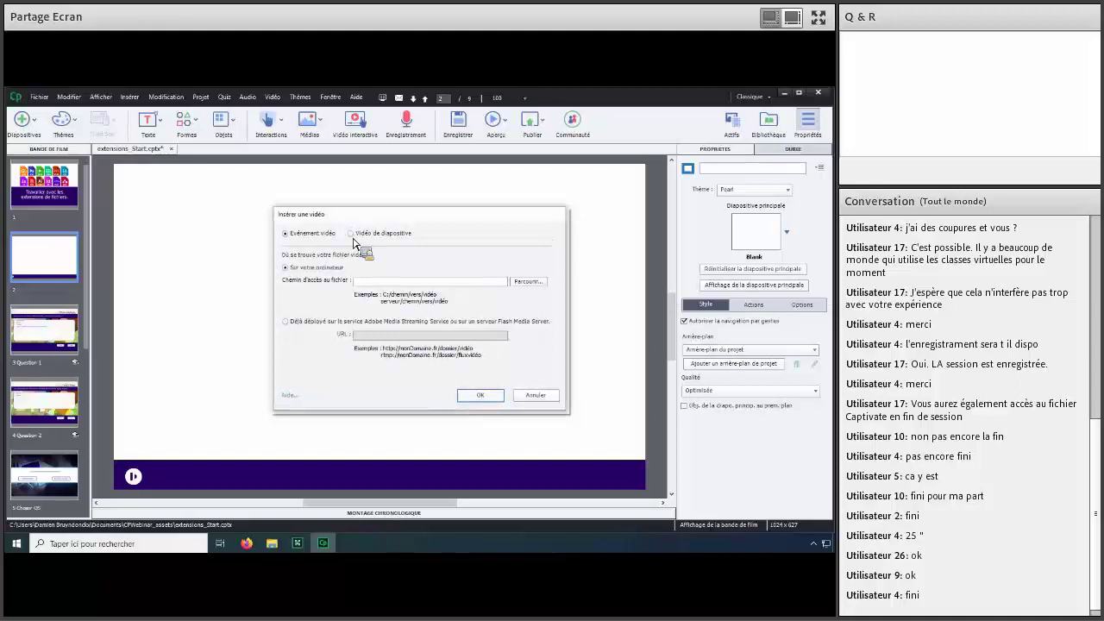
click(351, 232)
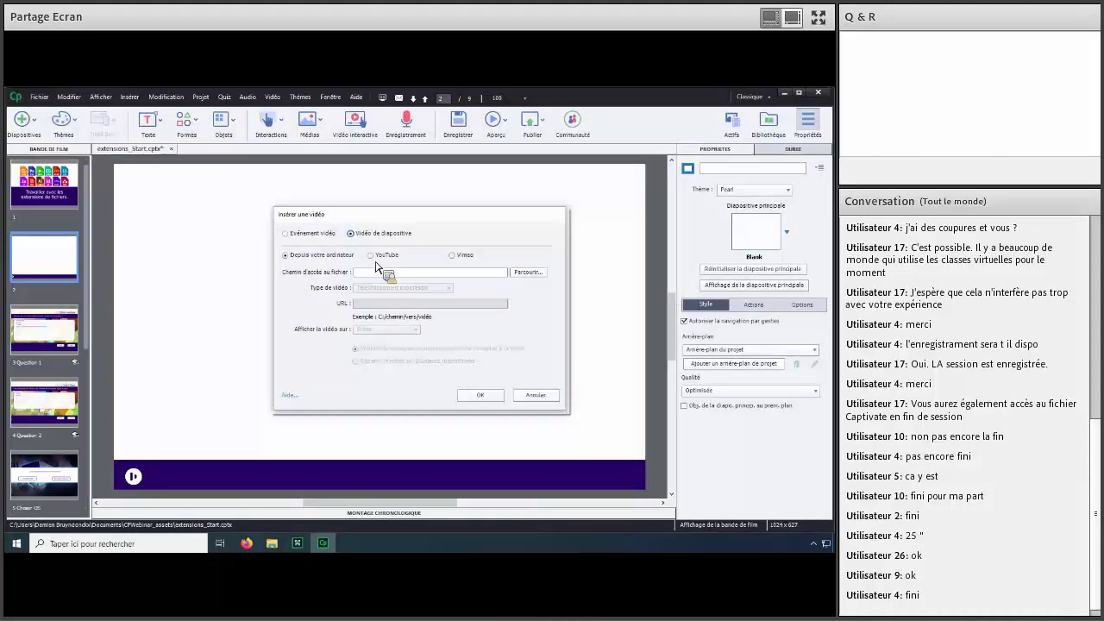
click(451, 254)
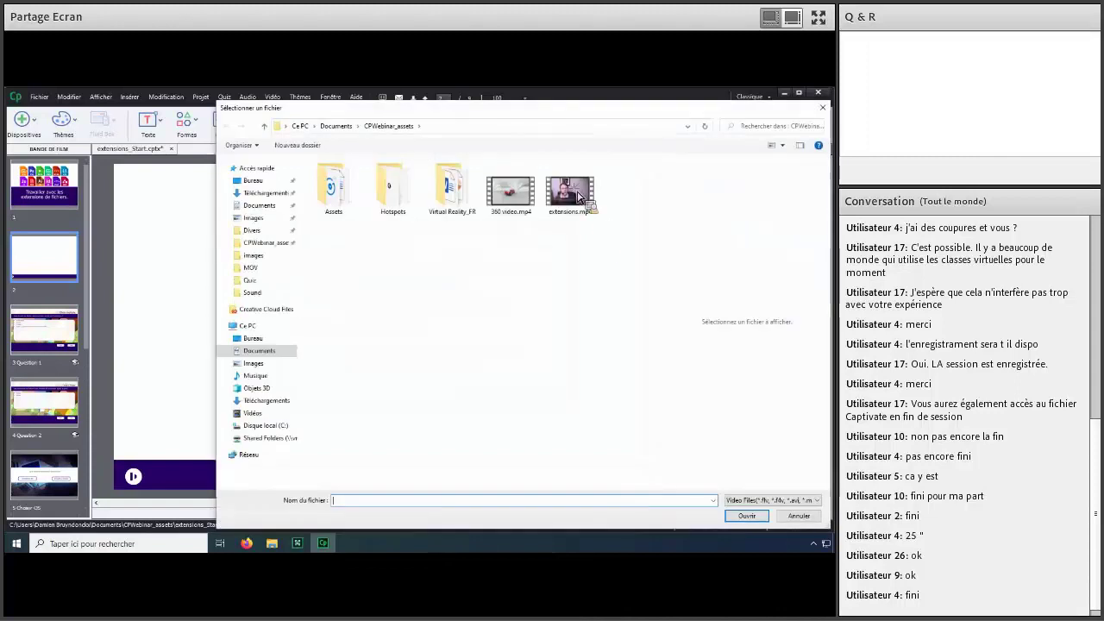
key(Return)
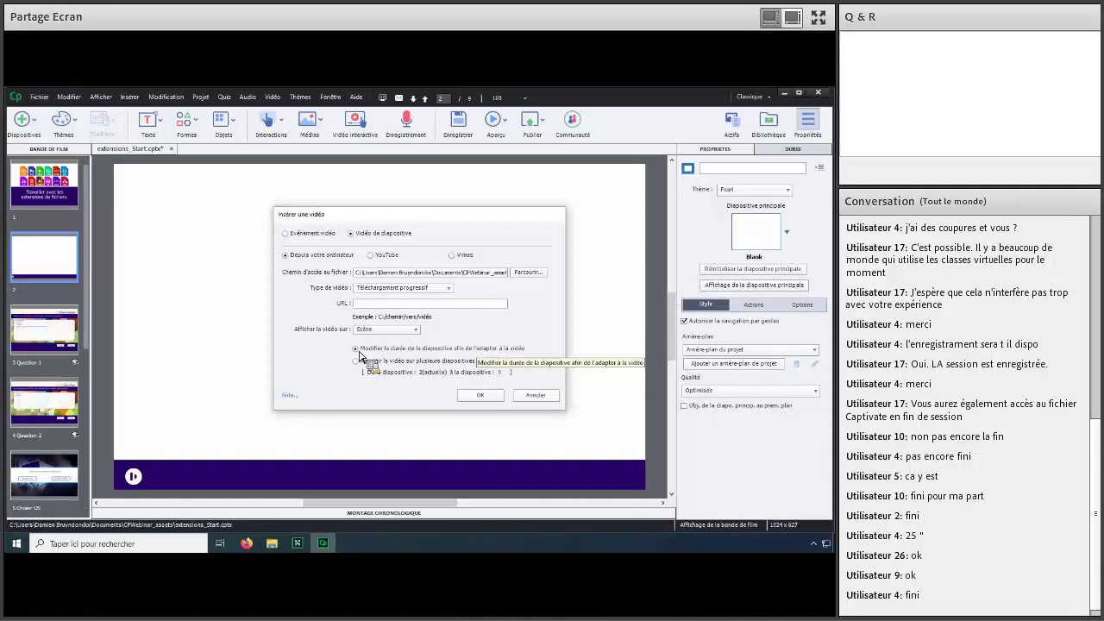
click(490, 400)
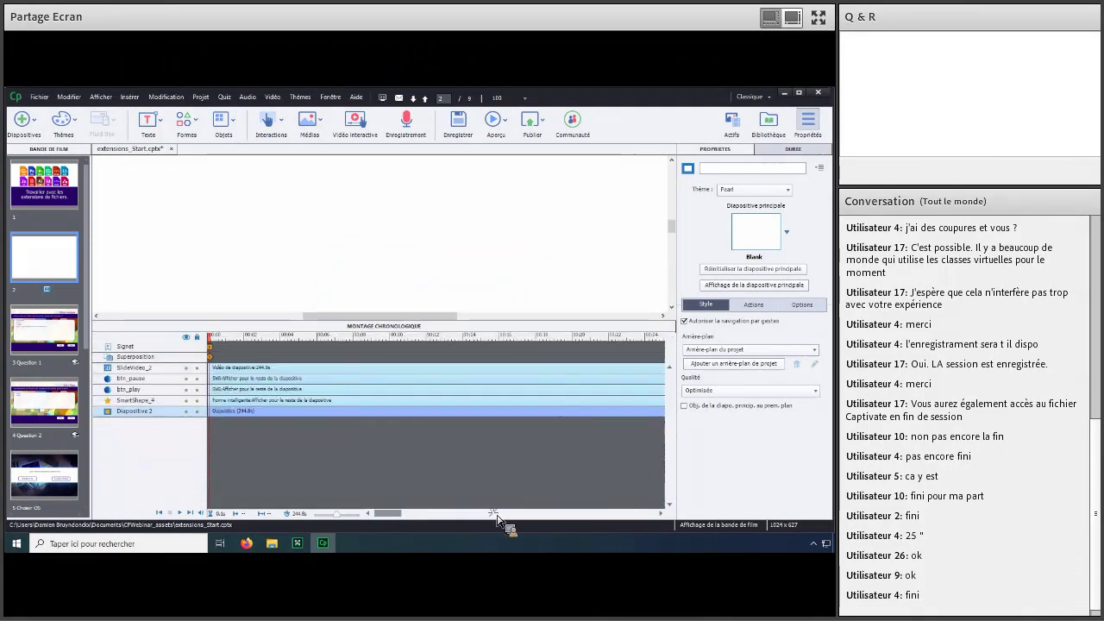
Examine the duration of the slide video and slide 2 in the timeline, and reduce the timeline's height.
click(660, 514)
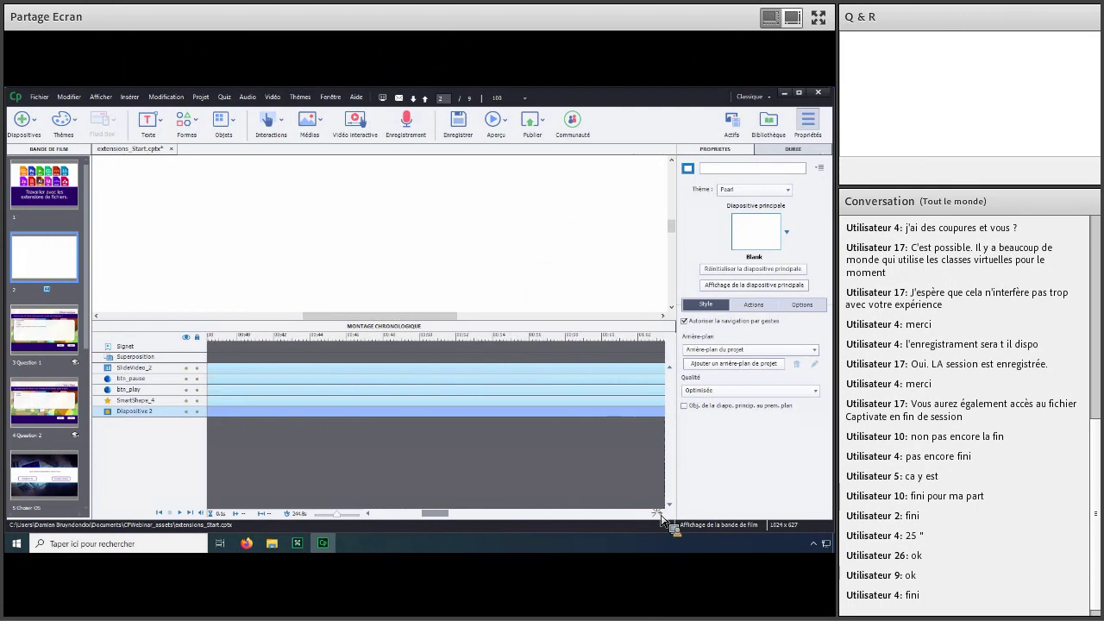
click(397, 514)
click(400, 515)
drag(350, 327, 497, 105)
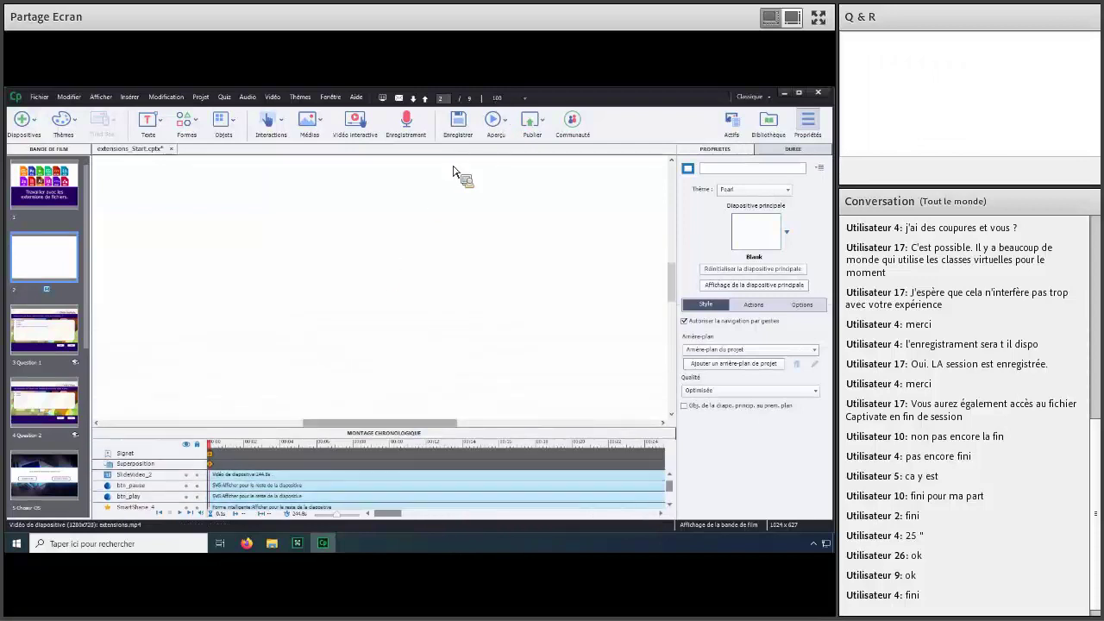
Resize the slide video to about 1027 x 523 pixels to span the slide's width, and nudge it slightly down above the purple footer.
click(508, 97)
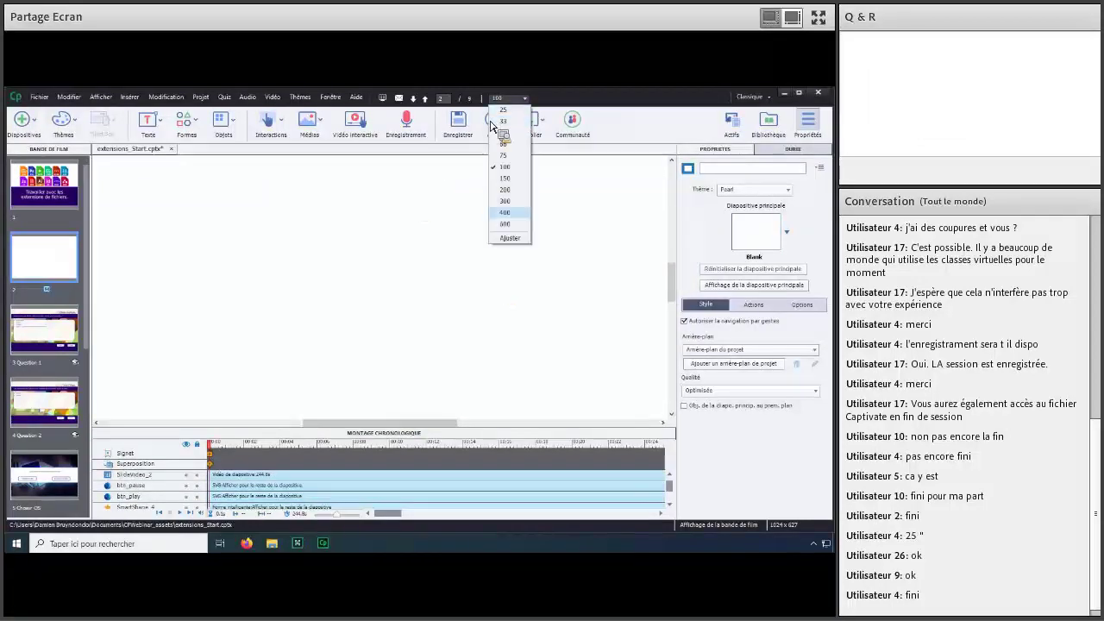
click(508, 102)
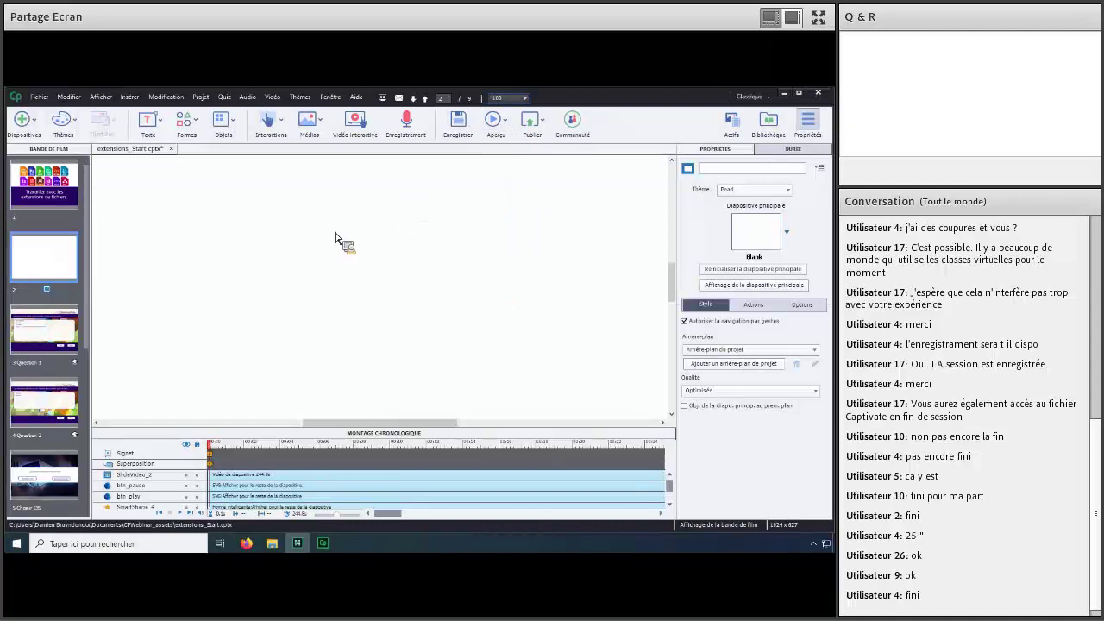
click(219, 214)
drag(219, 214, 273, 232)
drag(548, 370, 557, 361)
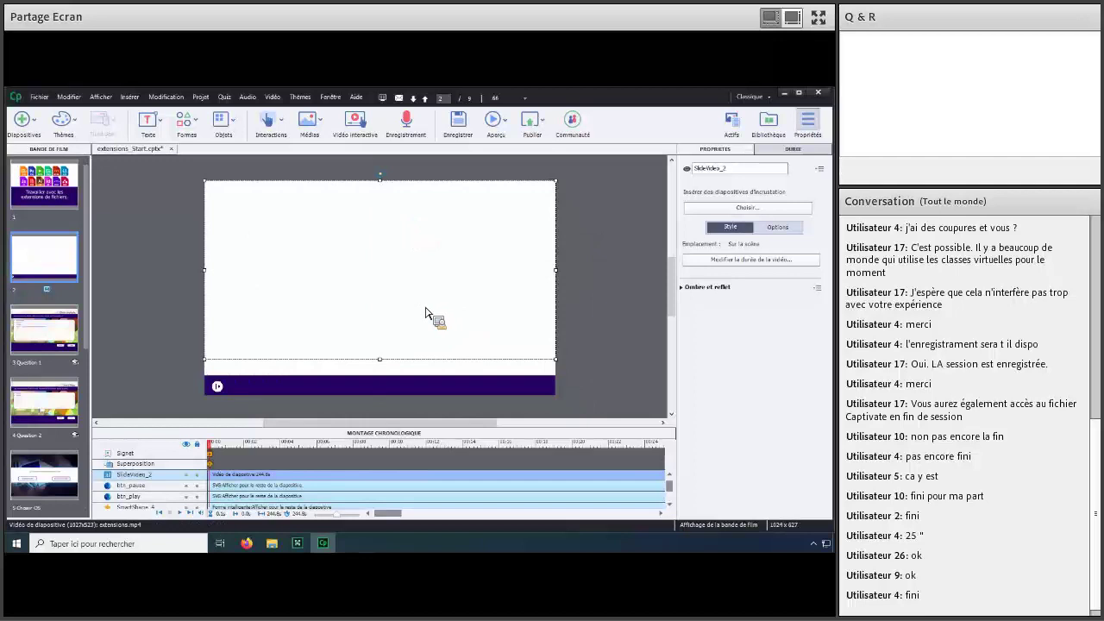
key(Down)
key(Down)
key(Down)
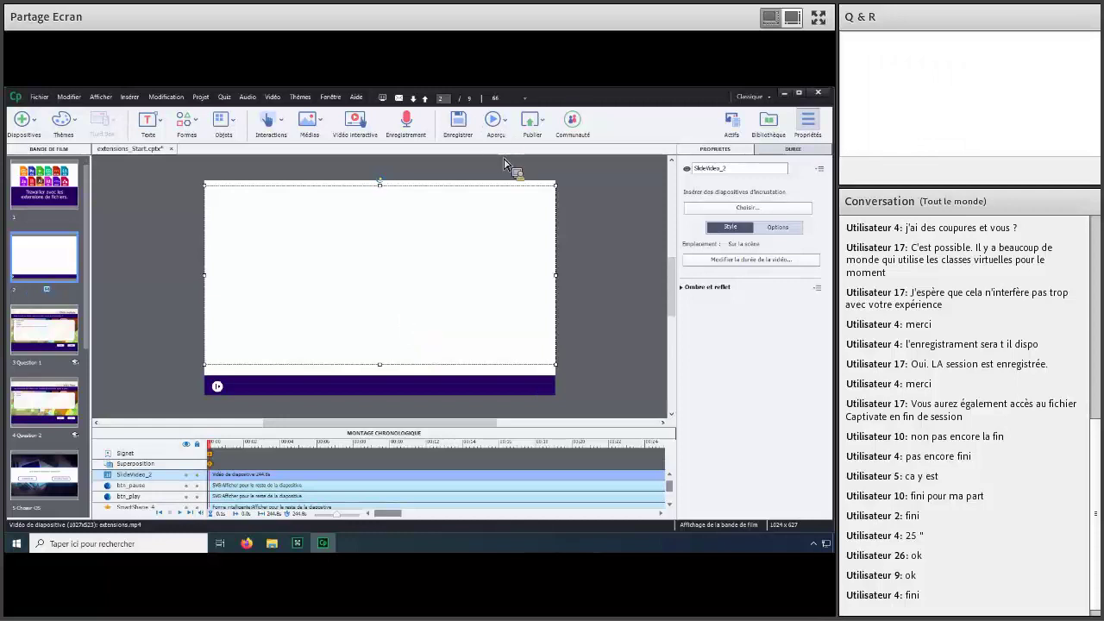
Preview the next five slides, play and pause the slide video to check its synchronization, and close the preview.
click(495, 123)
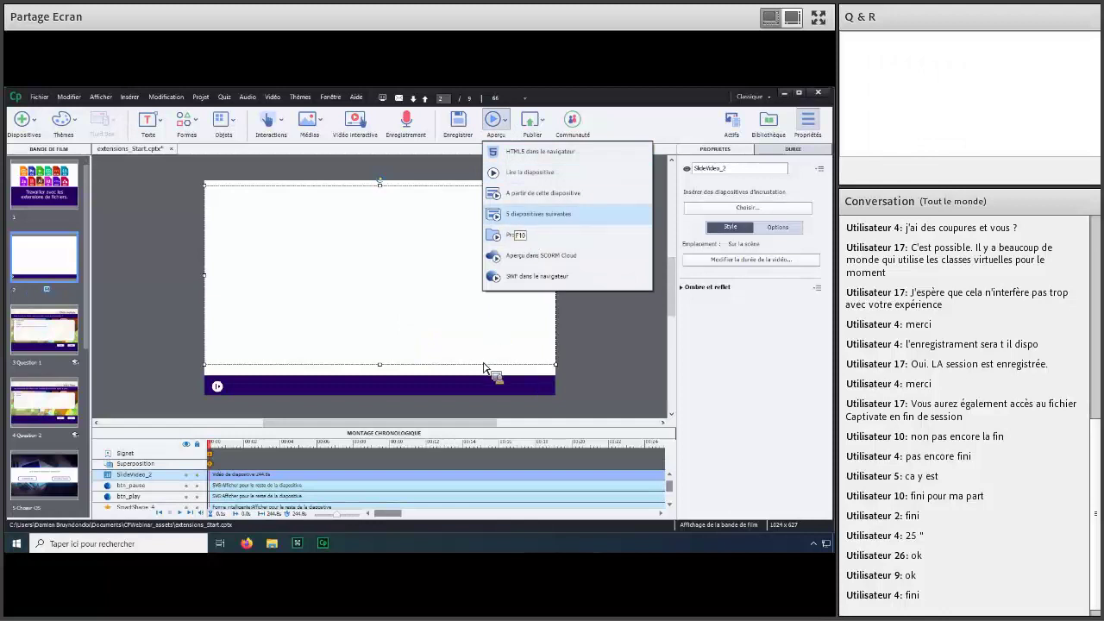
click(526, 214)
click(474, 360)
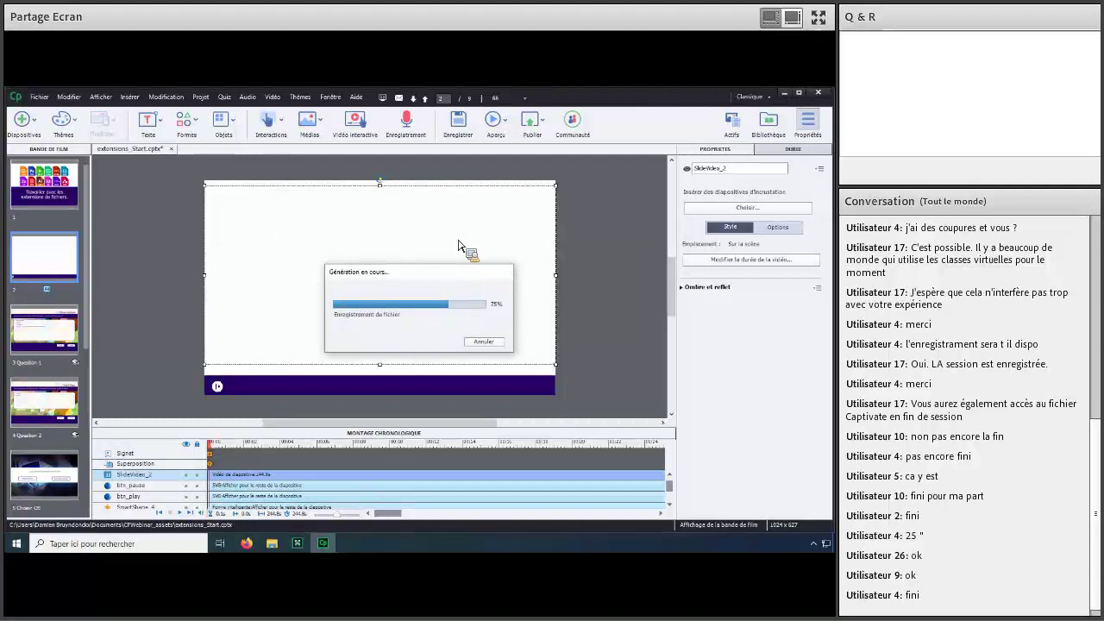
click(421, 312)
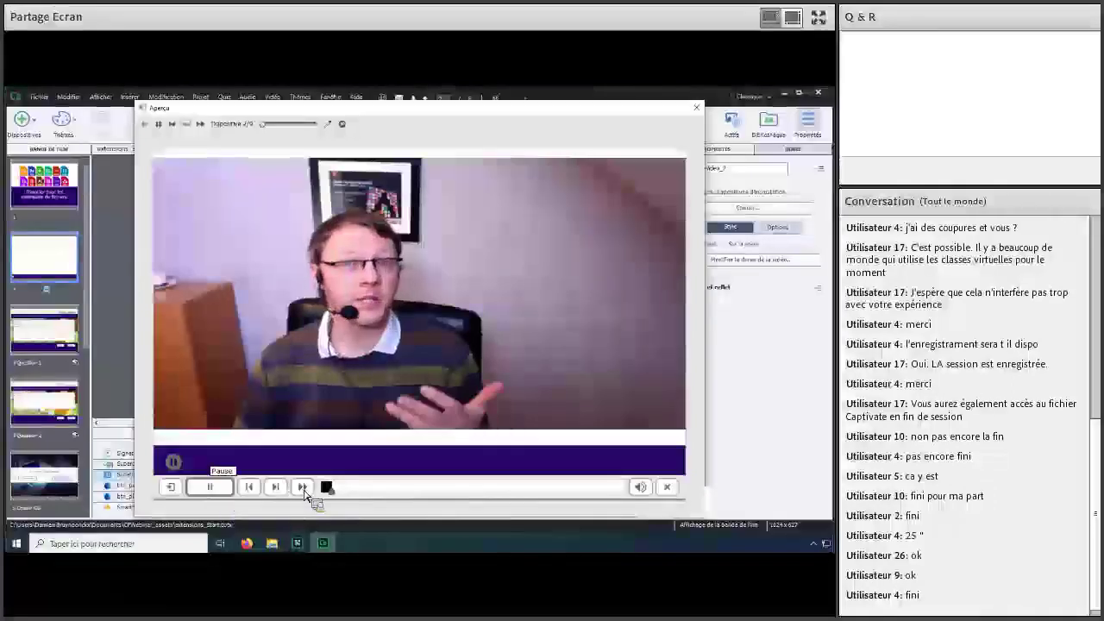
click(247, 488)
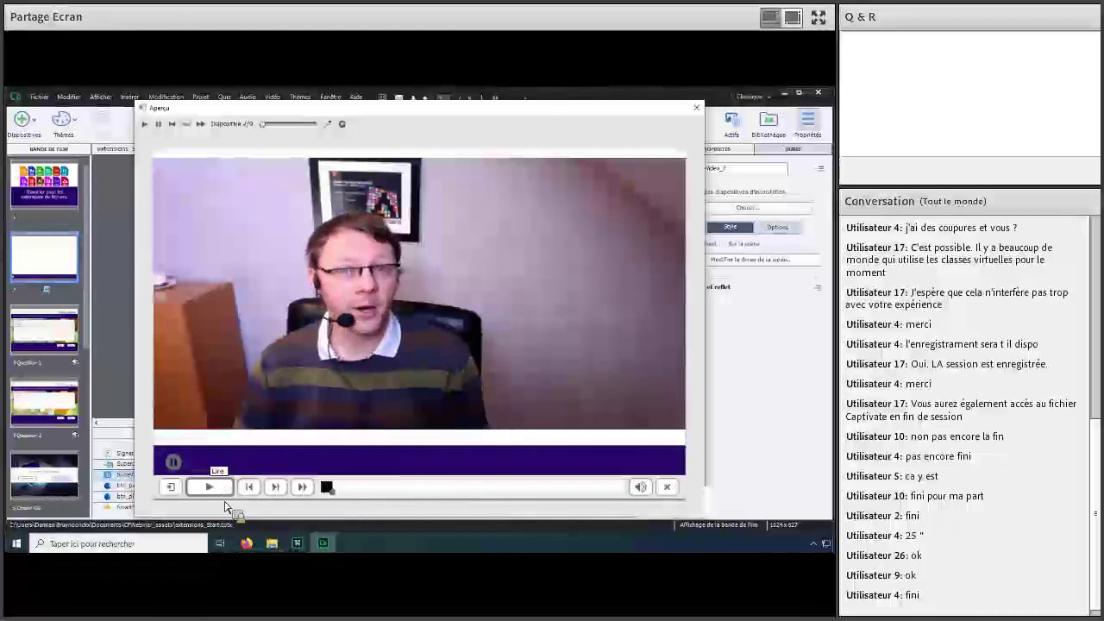
click(221, 497)
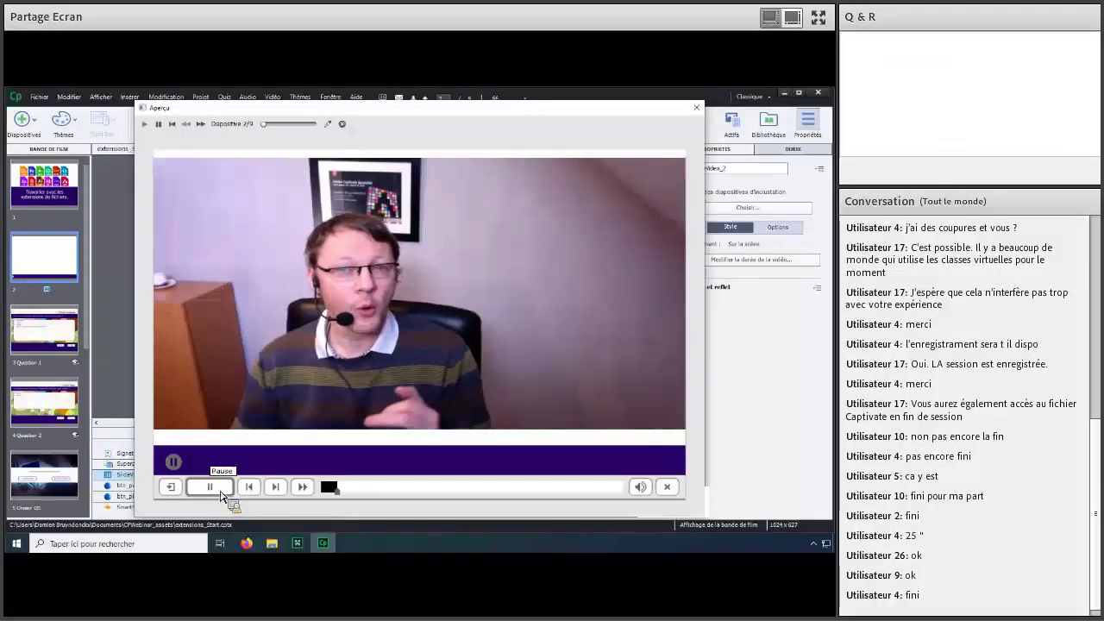
click(221, 496)
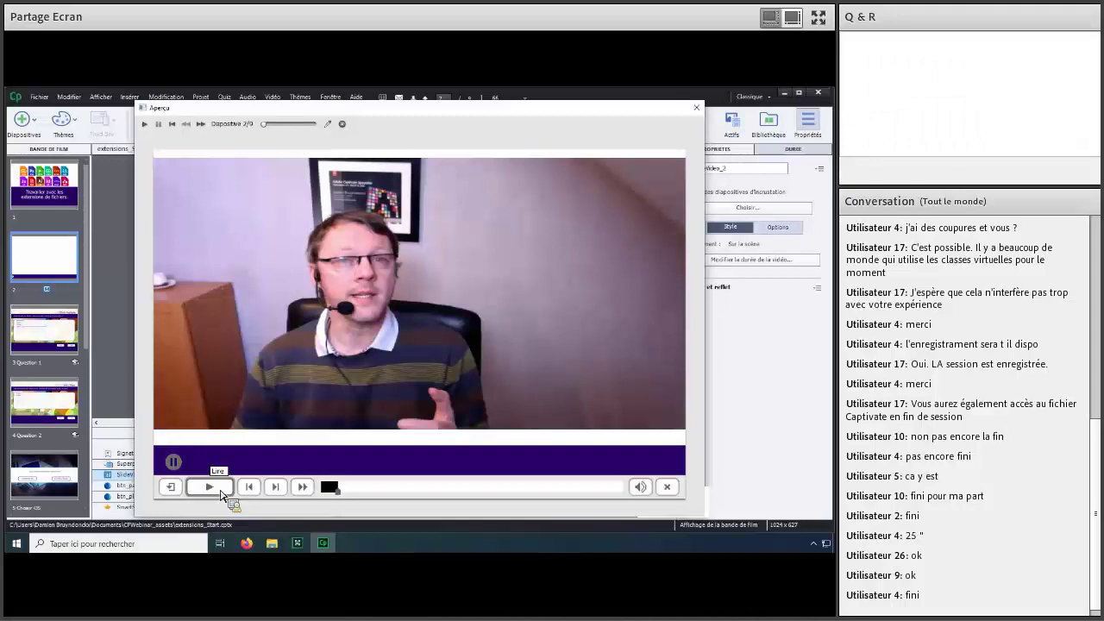
click(341, 125)
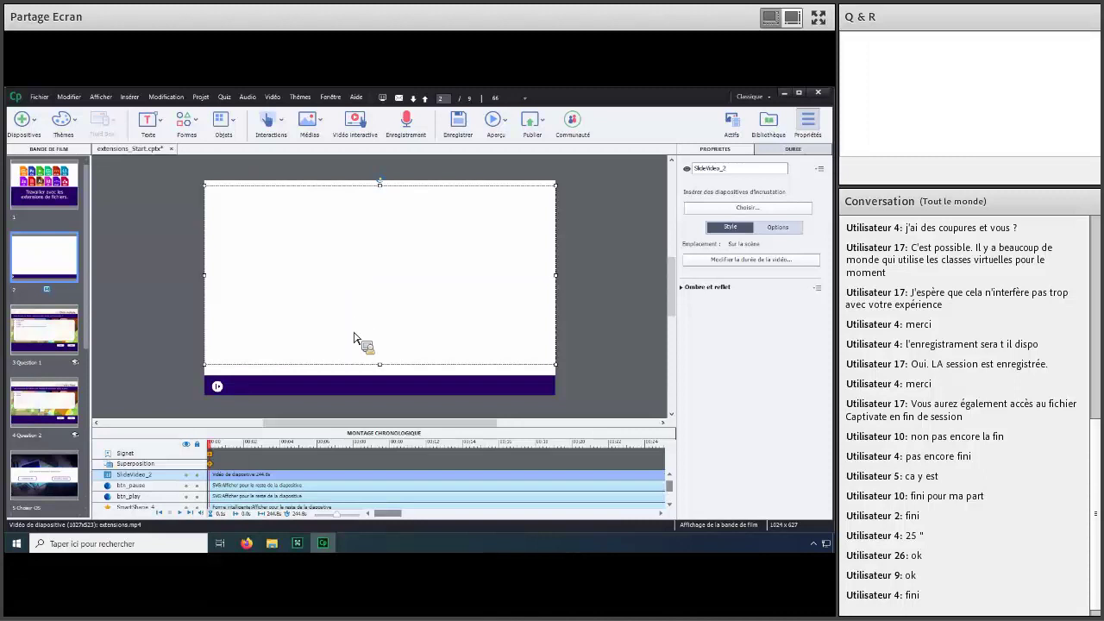
Delete the slide video from slide 2.
right_click(384, 308)
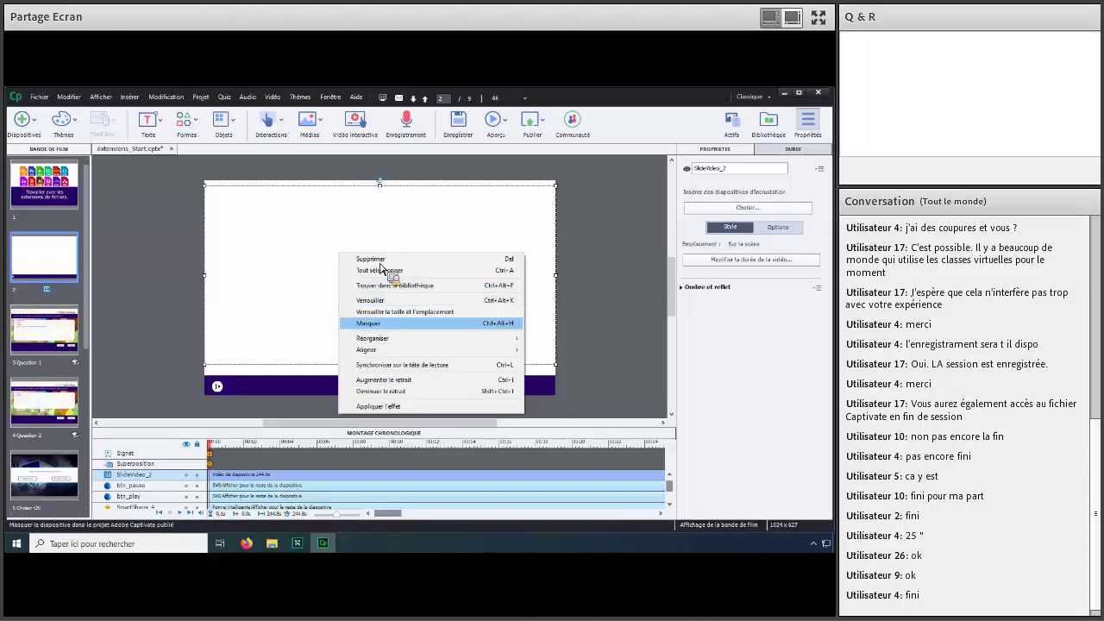
key(Up)
key(Up)
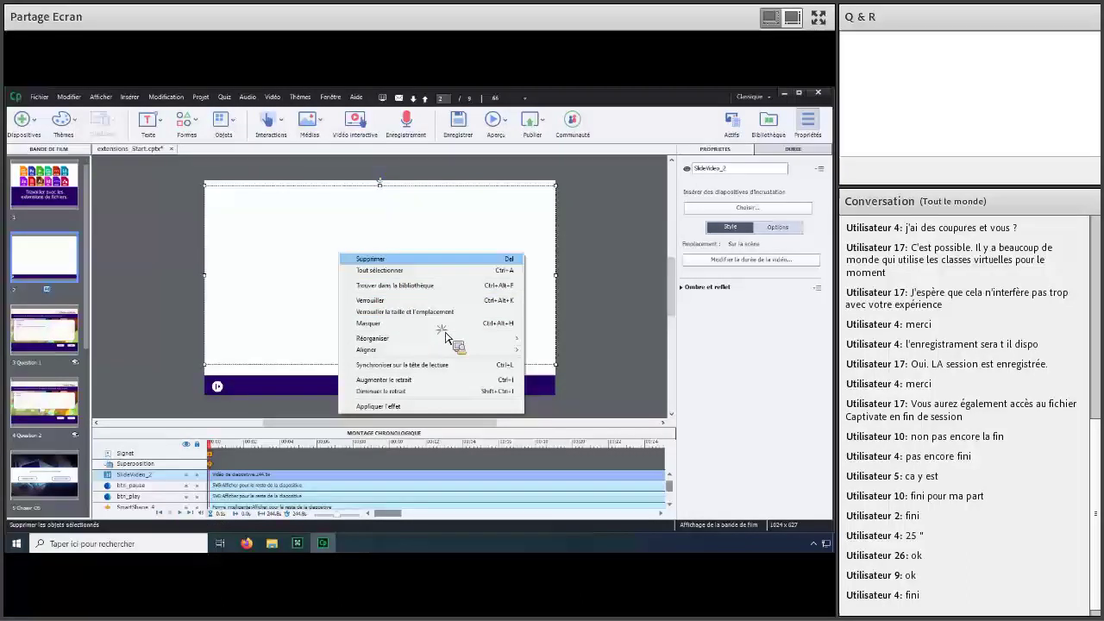
key(Return)
click(446, 330)
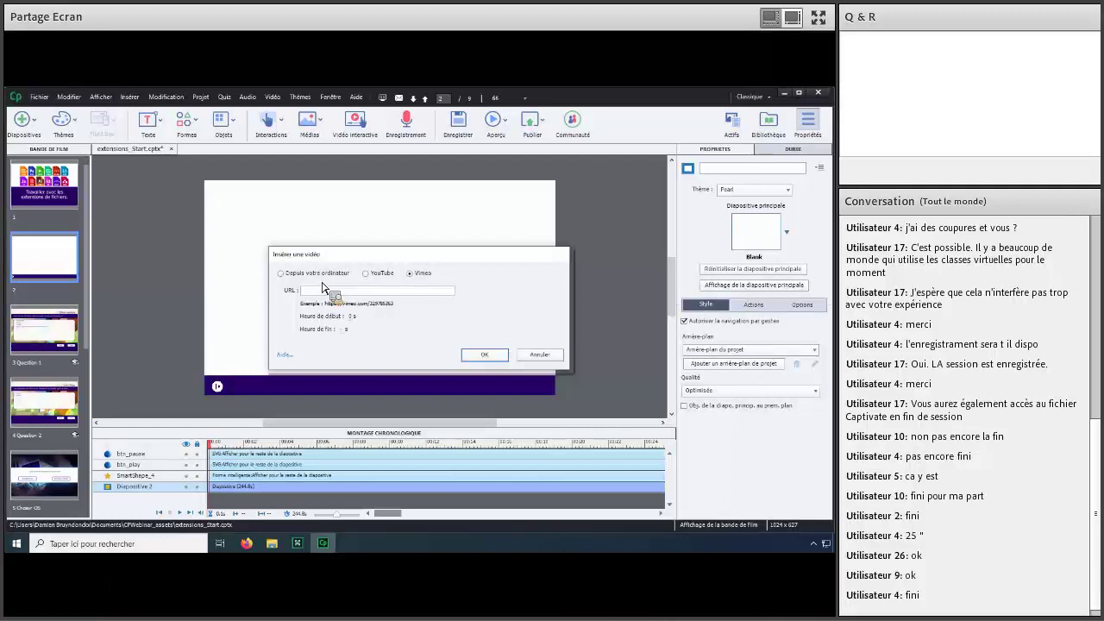
Insert extensions.mp4 from the computer as an interactive video on slide 2.
drag(354, 282, 377, 281)
click(281, 272)
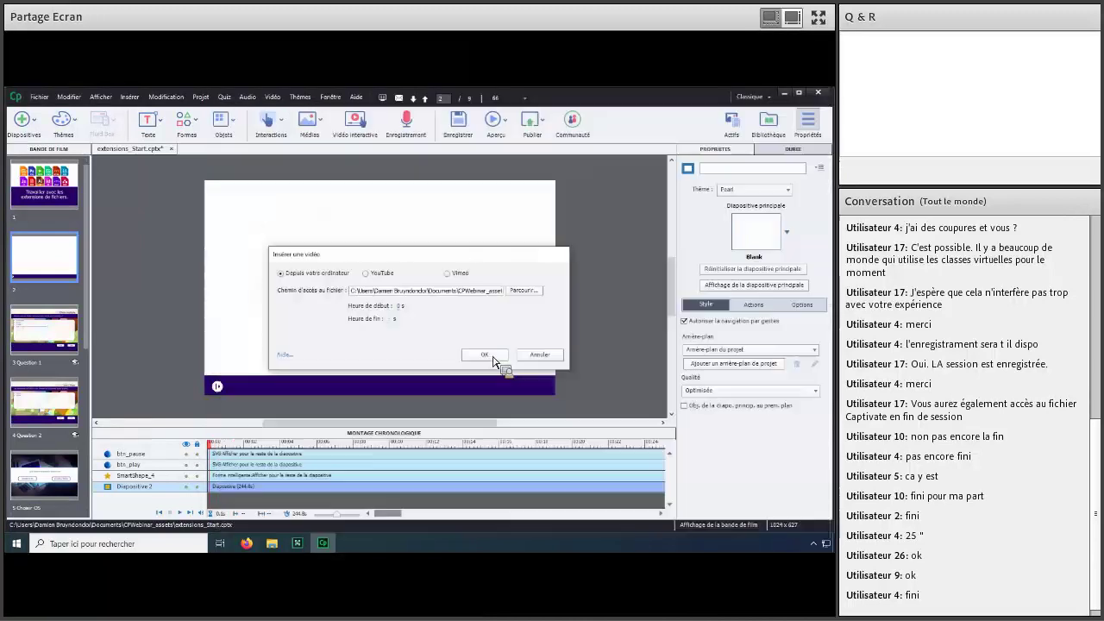
click(493, 360)
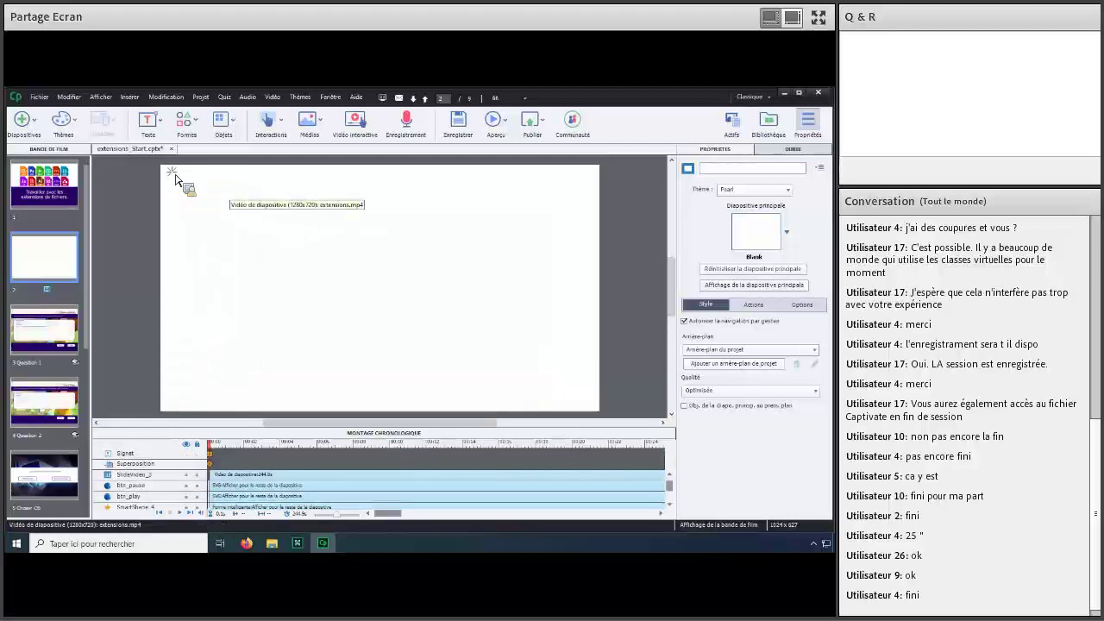
Resize the interactive video to about 990 x 569 pixels and fit it above the purple footer.
drag(179, 177, 270, 224)
drag(599, 224, 551, 183)
click(414, 274)
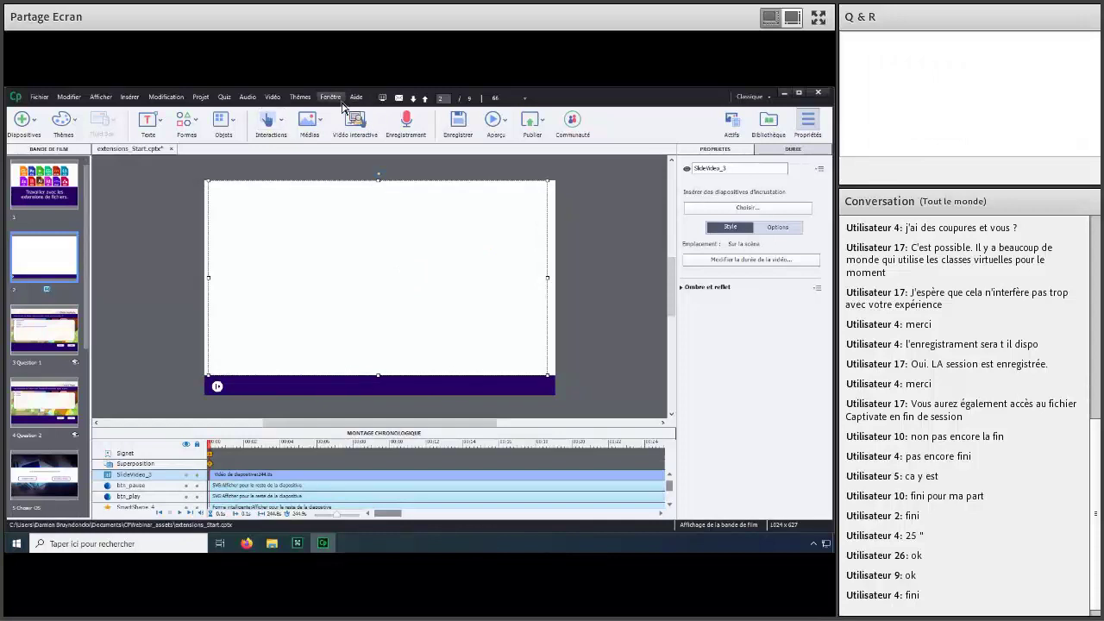
Center the interactive video horizontally on the slide, showing the alignment options and hiding them again.
click(330, 96)
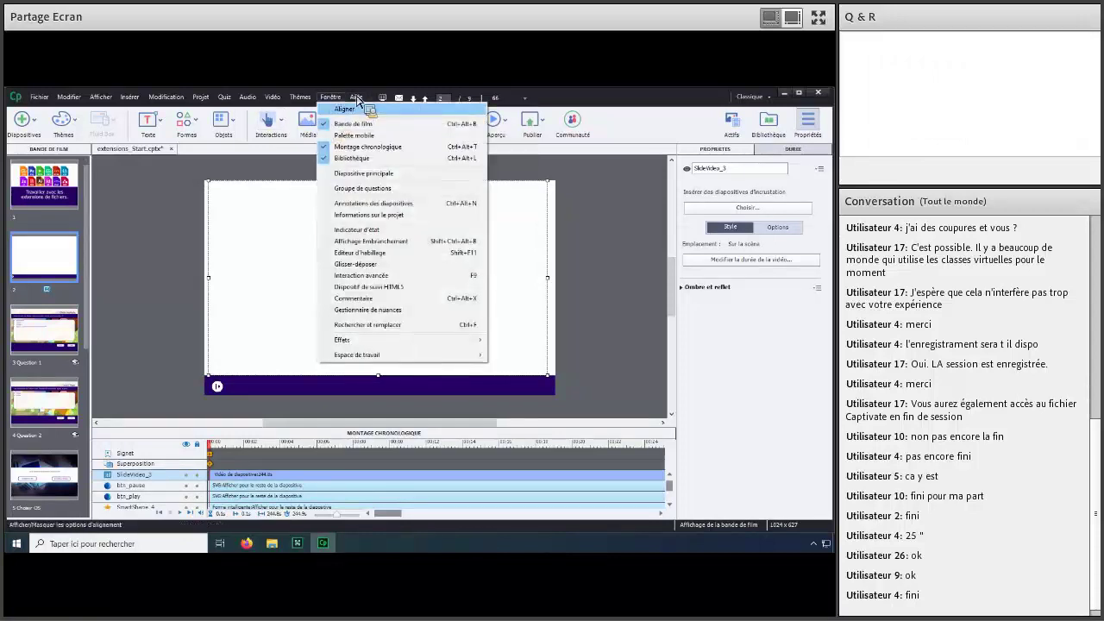
click(341, 109)
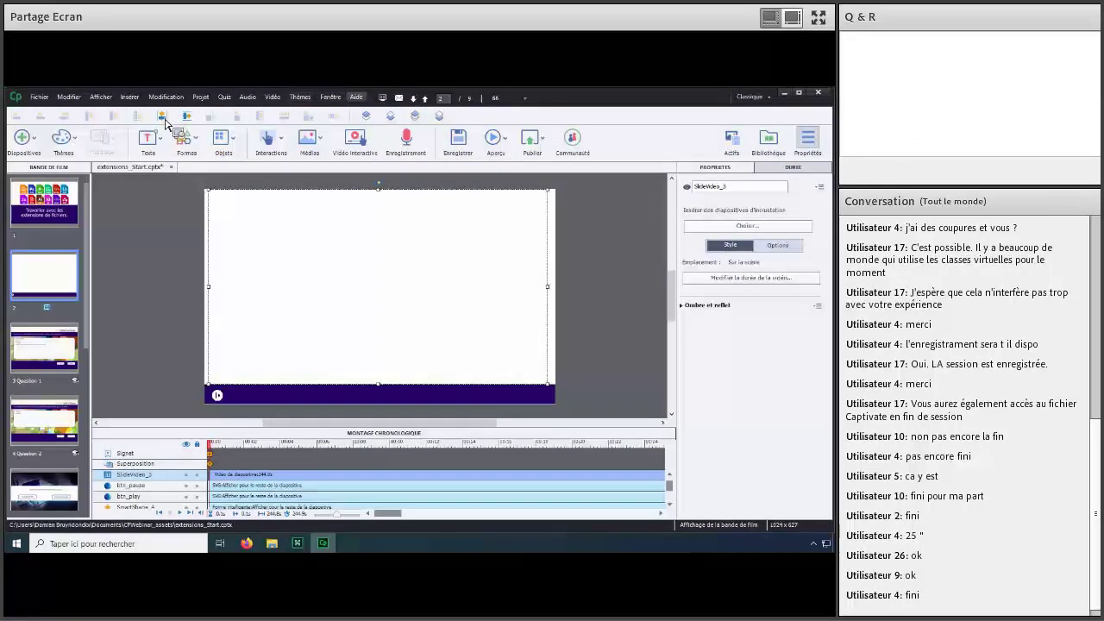
click(163, 118)
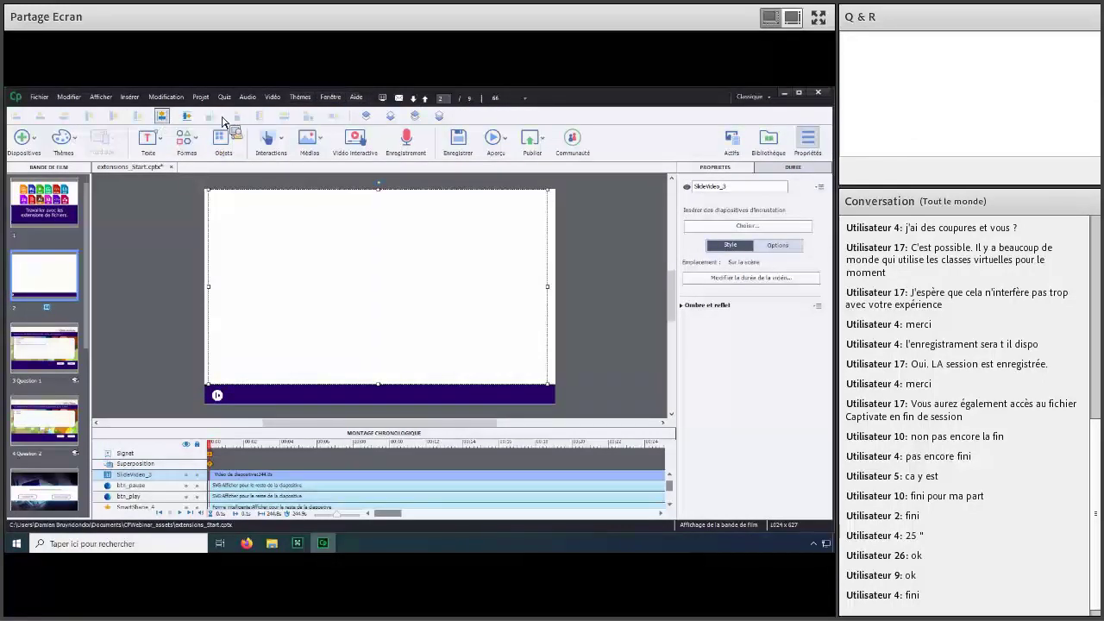
click(330, 97)
click(337, 110)
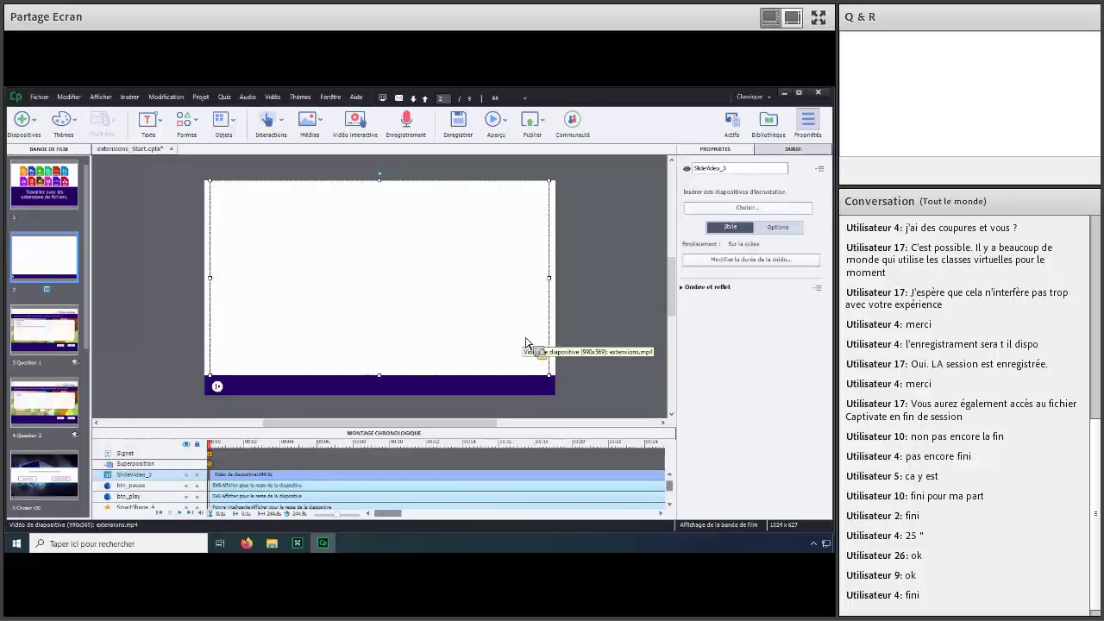
Open the Question 1 slide to examine its multiple-choice question.
drag(388, 479, 382, 479)
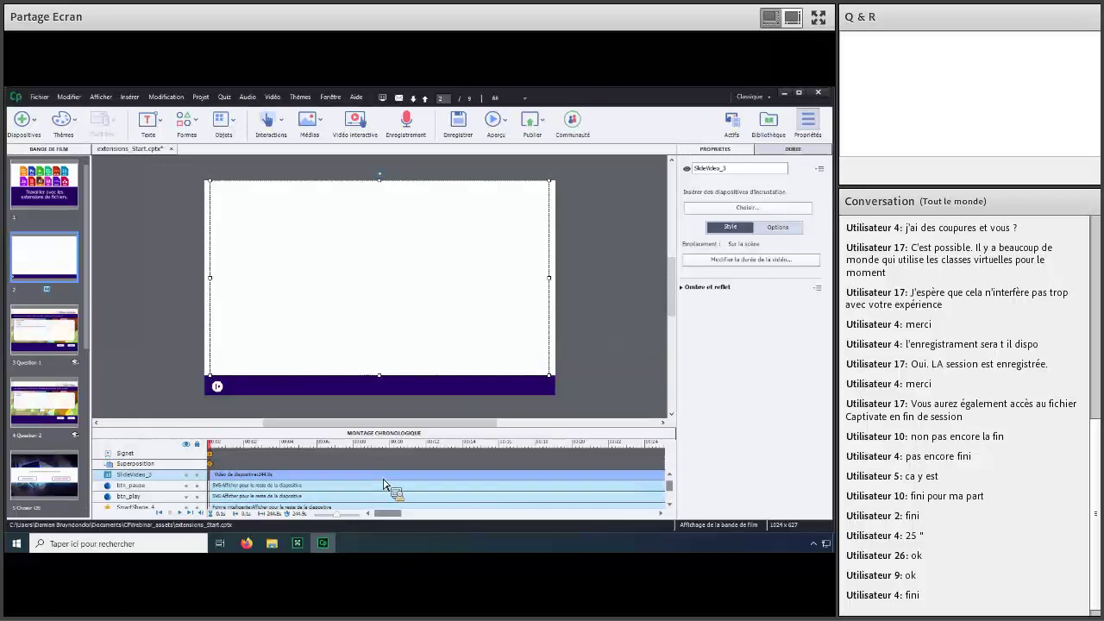
mouse_move(26, 356)
mouse_down()
mouse_move(36, 336)
mouse_move(42, 345)
mouse_up()
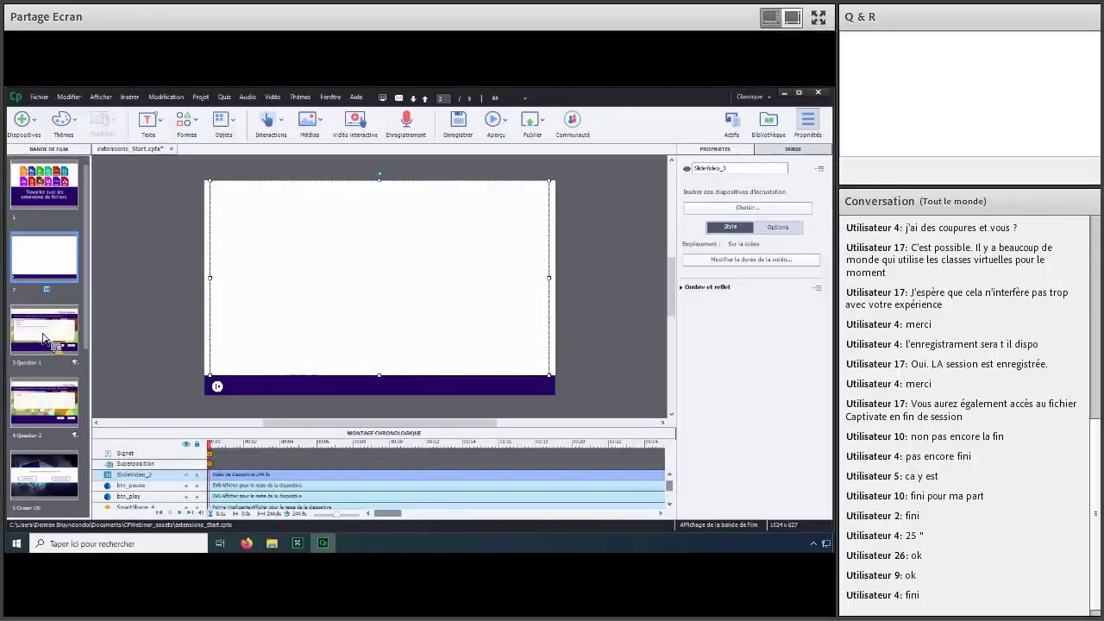
drag(43, 338, 43, 338)
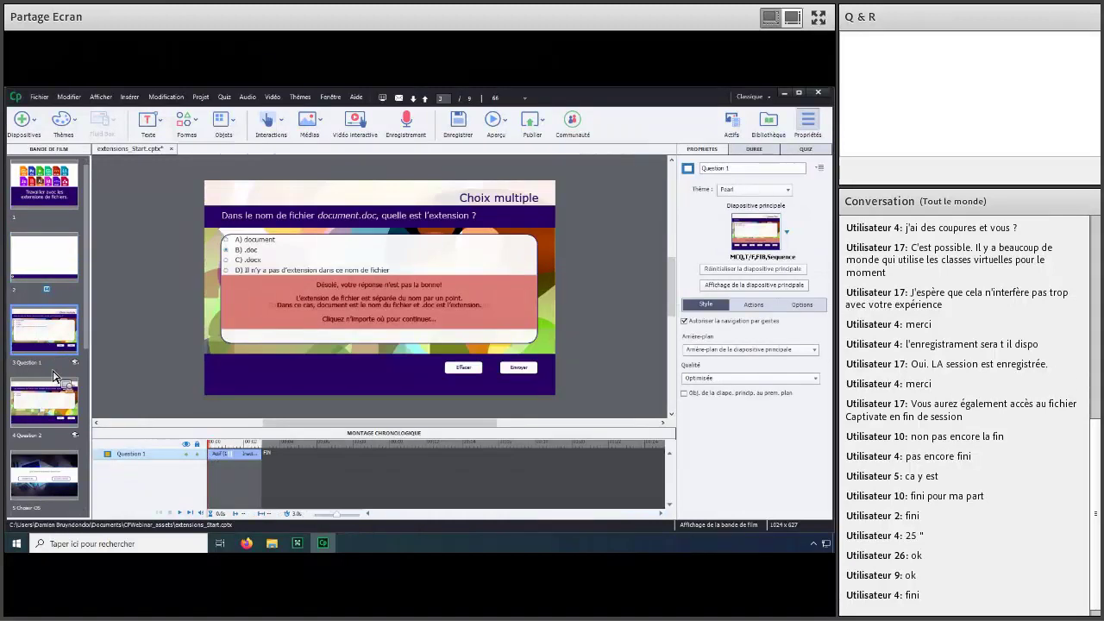
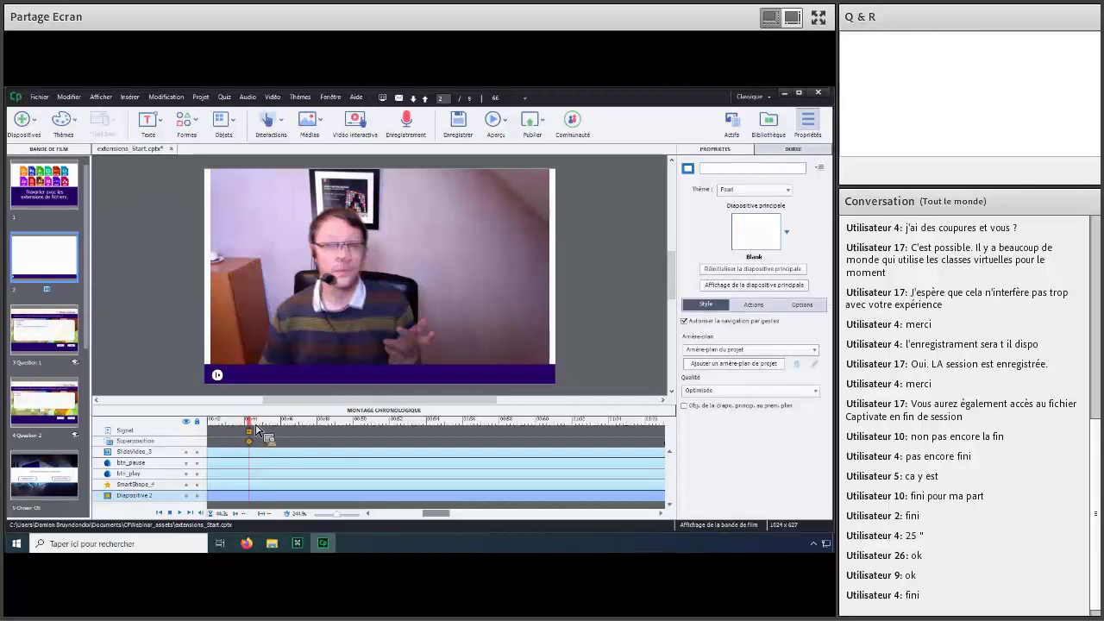
Insert the Question 1 and Question 2 slides as overlays on the interactive video at about 44 seconds, consulting the supported slide types.
drag(255, 441, 254, 449)
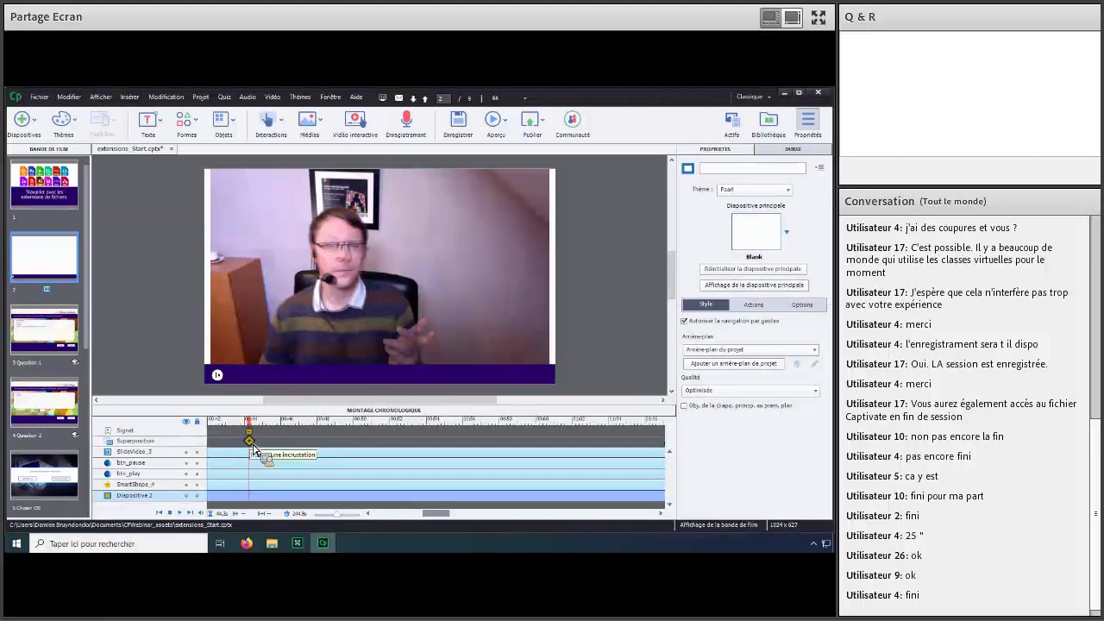
drag(254, 450, 255, 450)
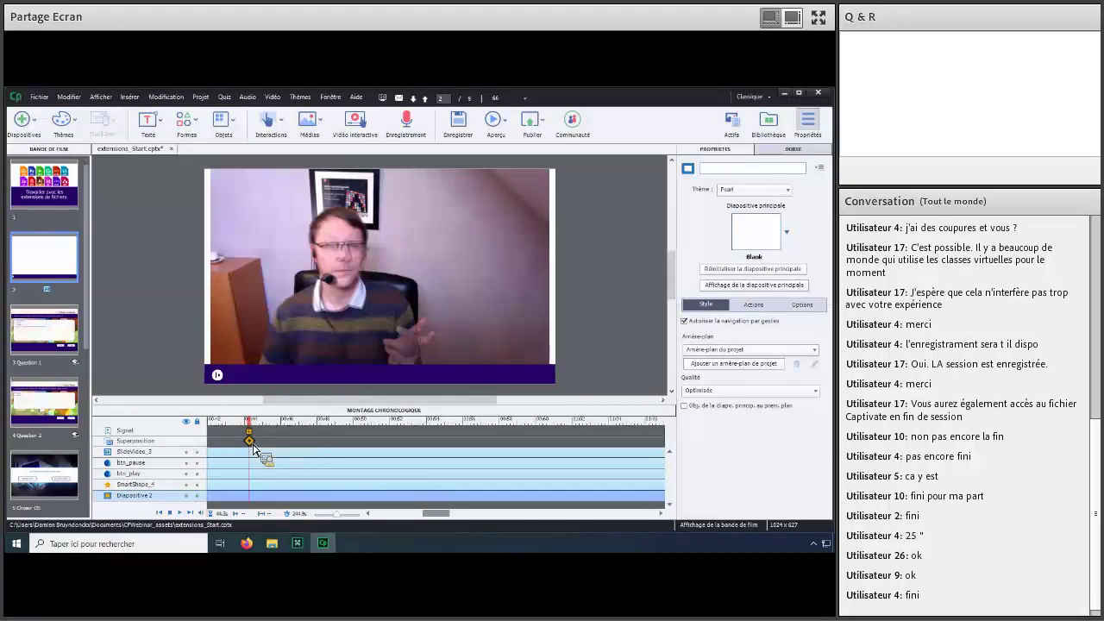
drag(254, 449, 395, 392)
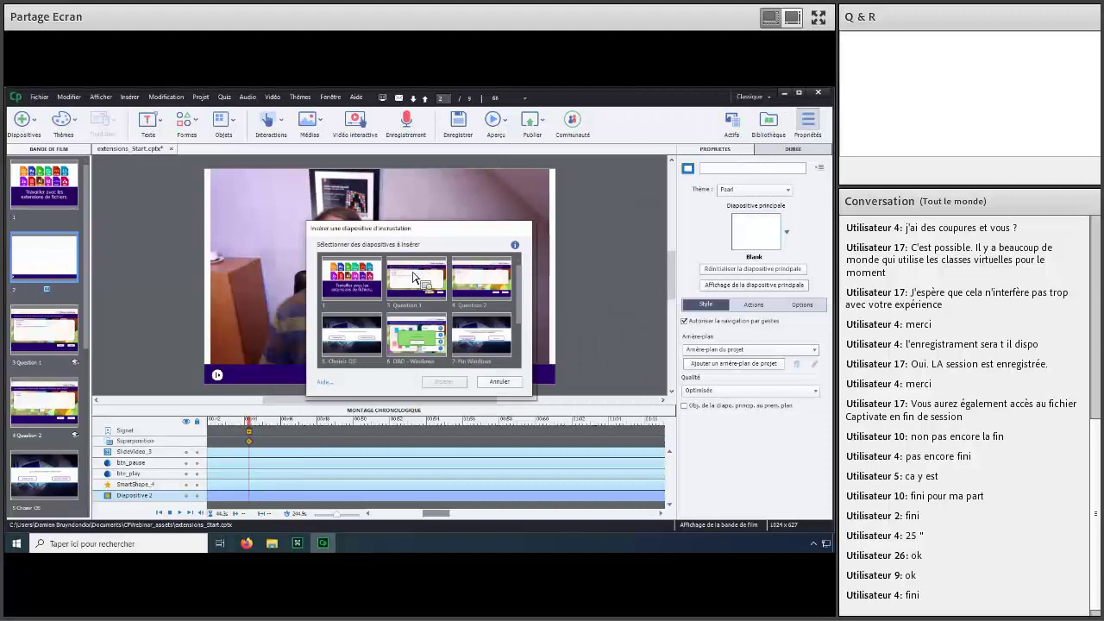
click(411, 288)
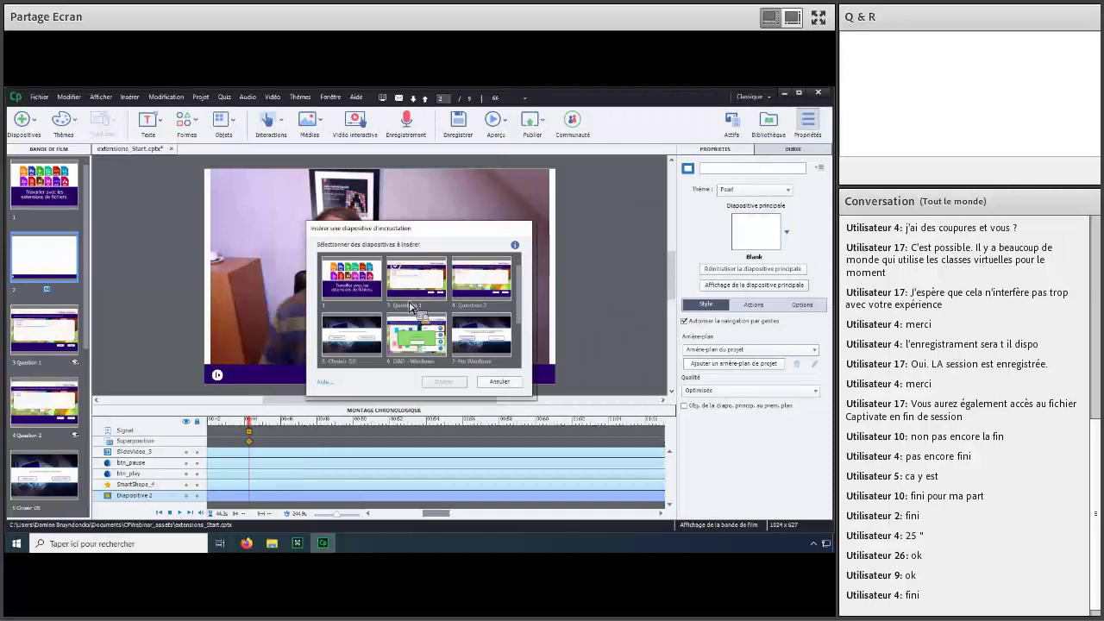
click(481, 278)
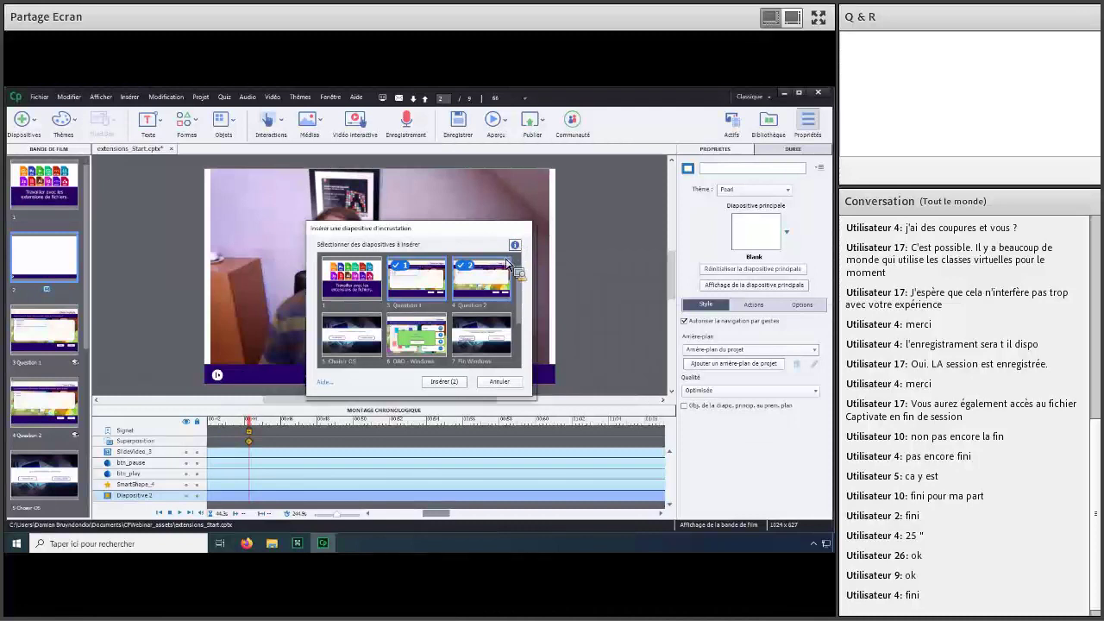
click(348, 293)
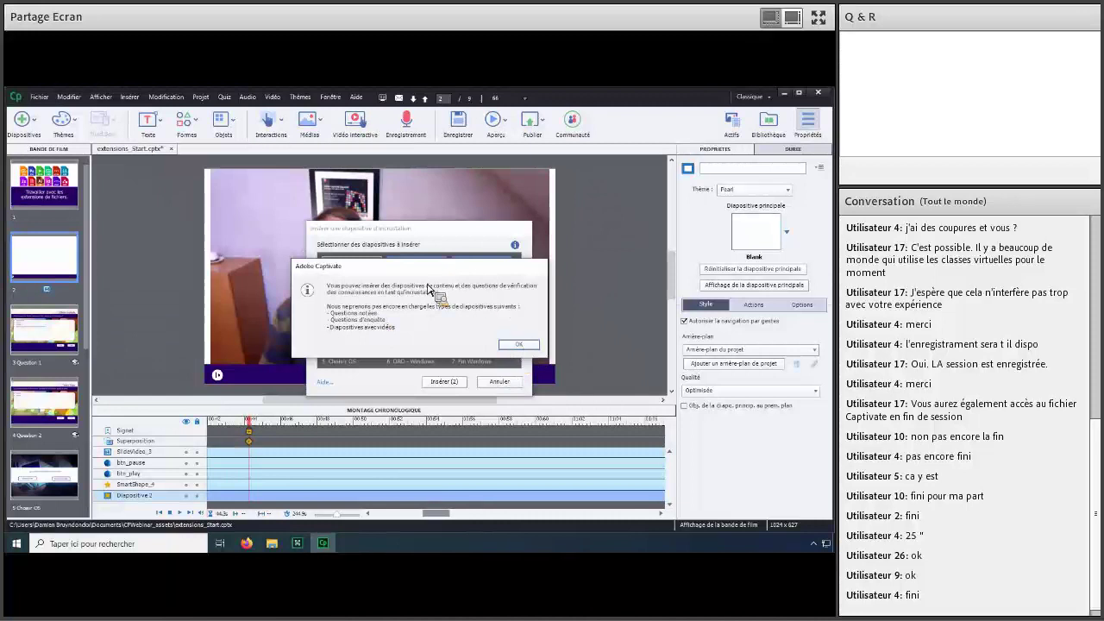
key(Return)
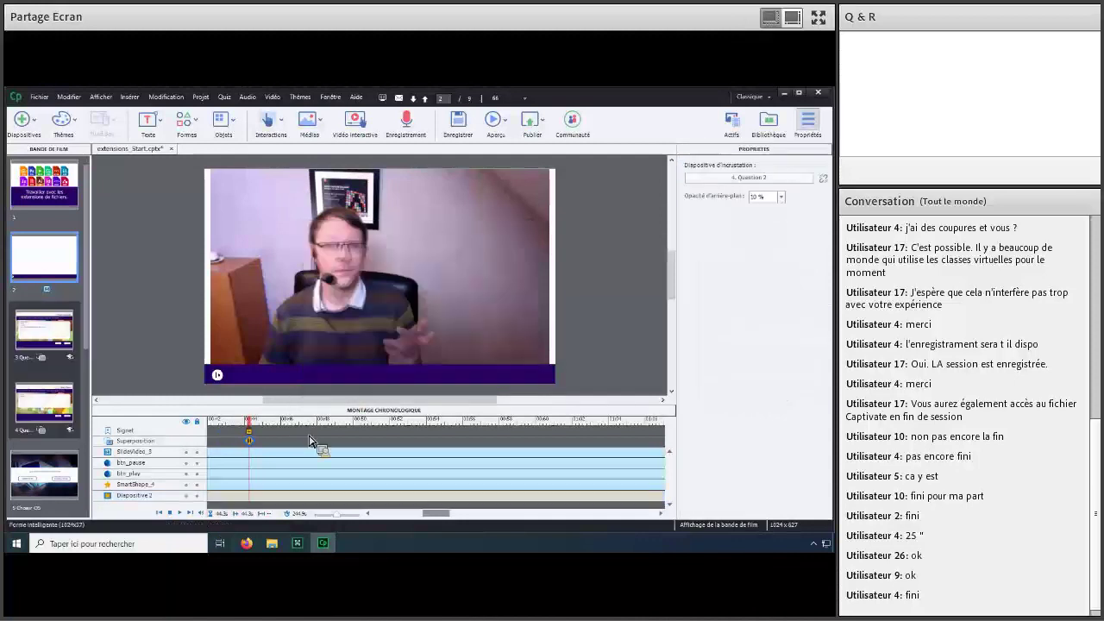
Examine the overlay markers near 44 seconds in the timeline and the overlay slides in the filmstrip.
click(251, 443)
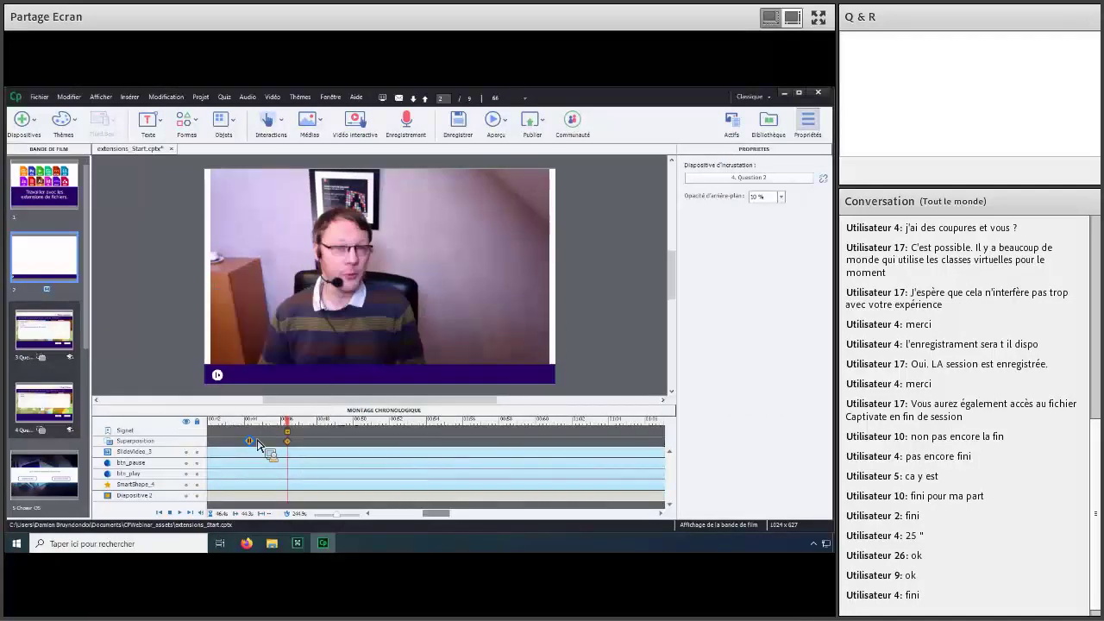
mouse_move(254, 445)
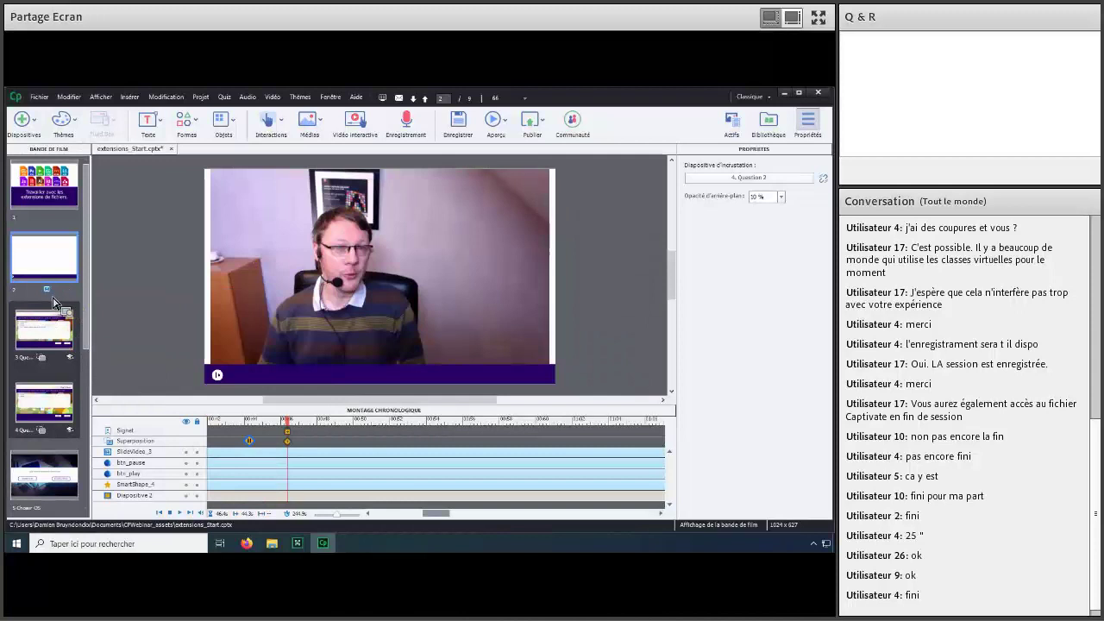
scroll(54, 302, down, 2)
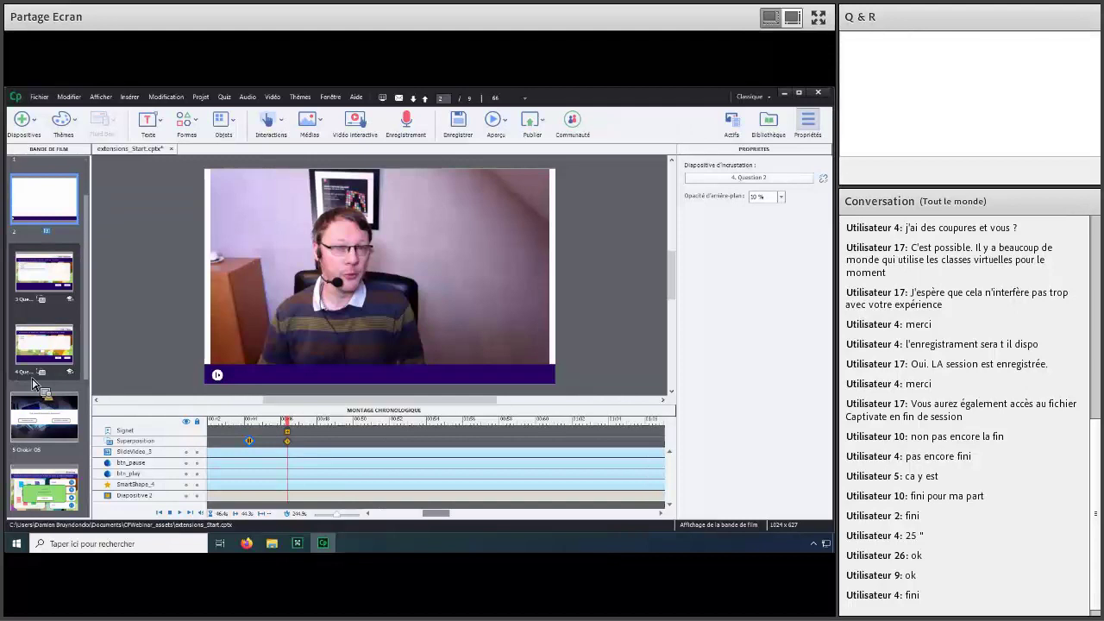
drag(33, 382, 11, 393)
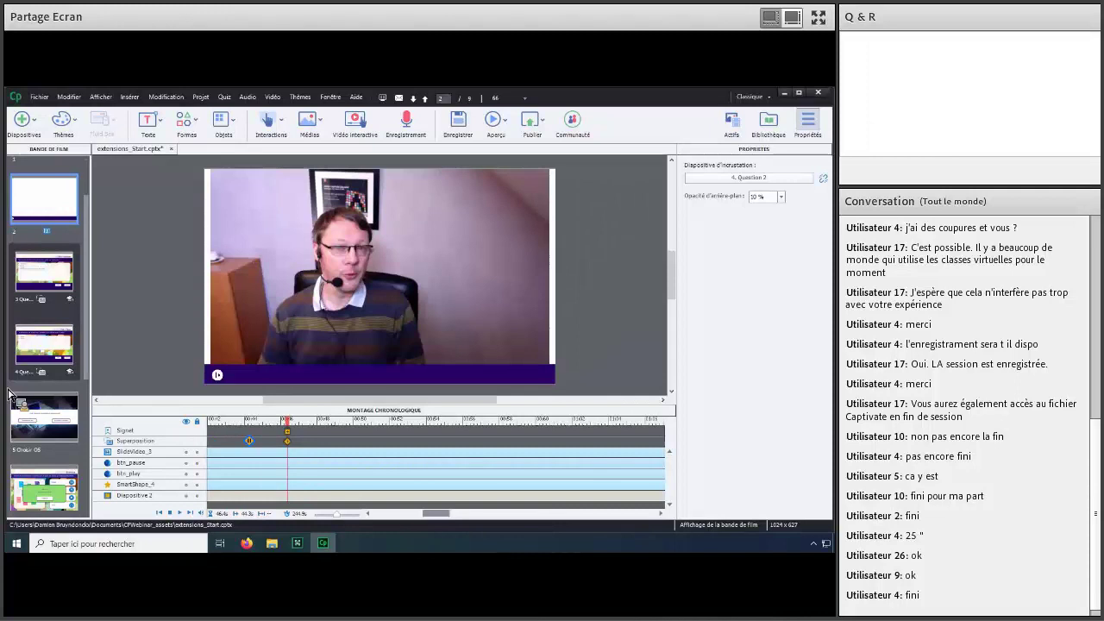
Insert a bookmark named Win at about 81 seconds in the timeline of slide 2.
mouse_move(10, 393)
mouse_down()
mouse_move(197, 419)
mouse_move(443, 520)
mouse_move(472, 516)
mouse_move(446, 445)
mouse_move(413, 427)
mouse_move(436, 459)
mouse_move(436, 443)
mouse_move(408, 426)
mouse_move(408, 471)
mouse_move(414, 436)
mouse_up()
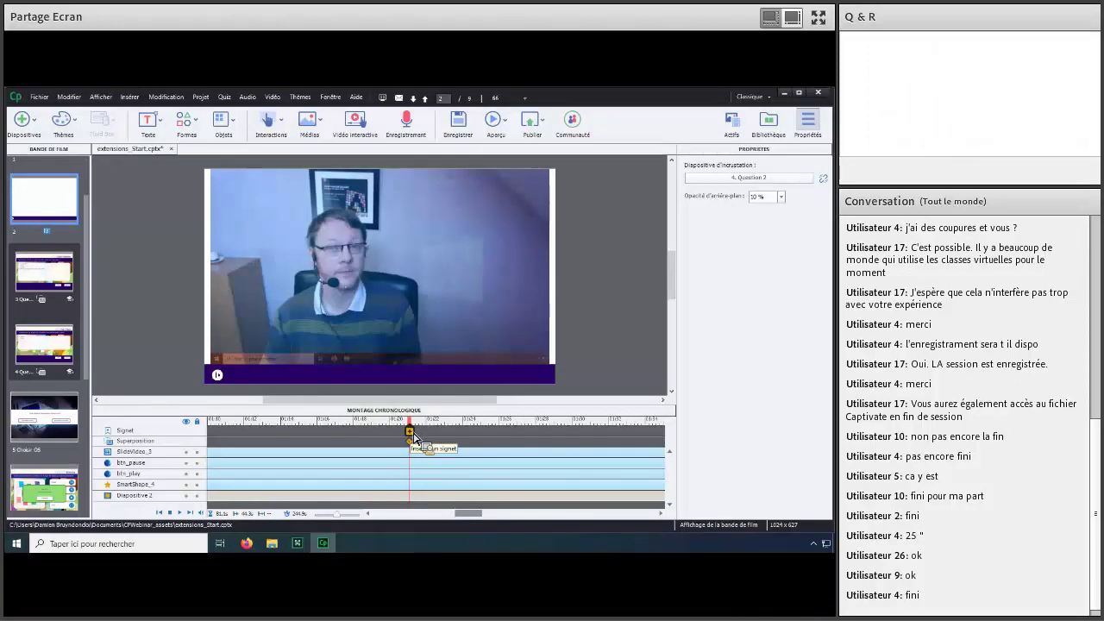
drag(414, 436, 415, 436)
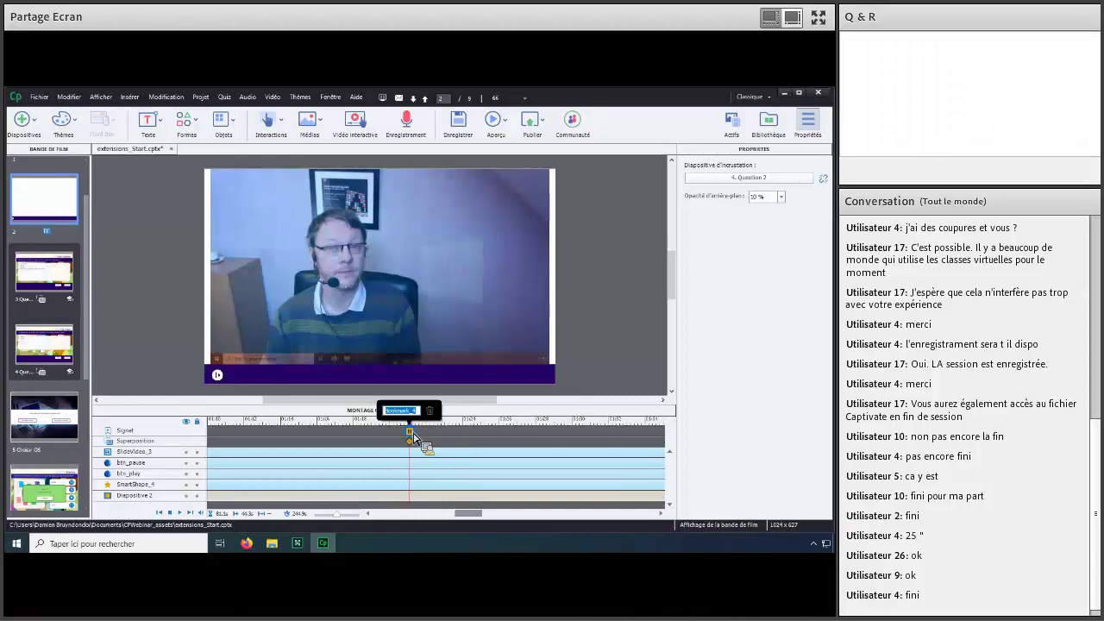
text(Win)
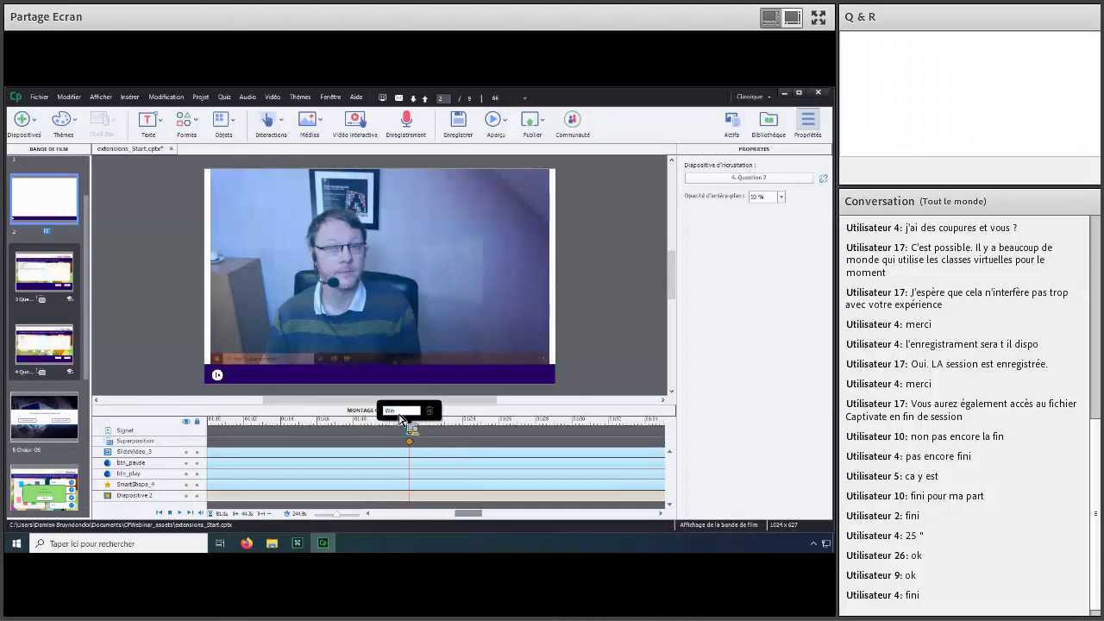
Insert a bookmark named Mac at about 153 seconds in the timeline of slide 2.
click(446, 457)
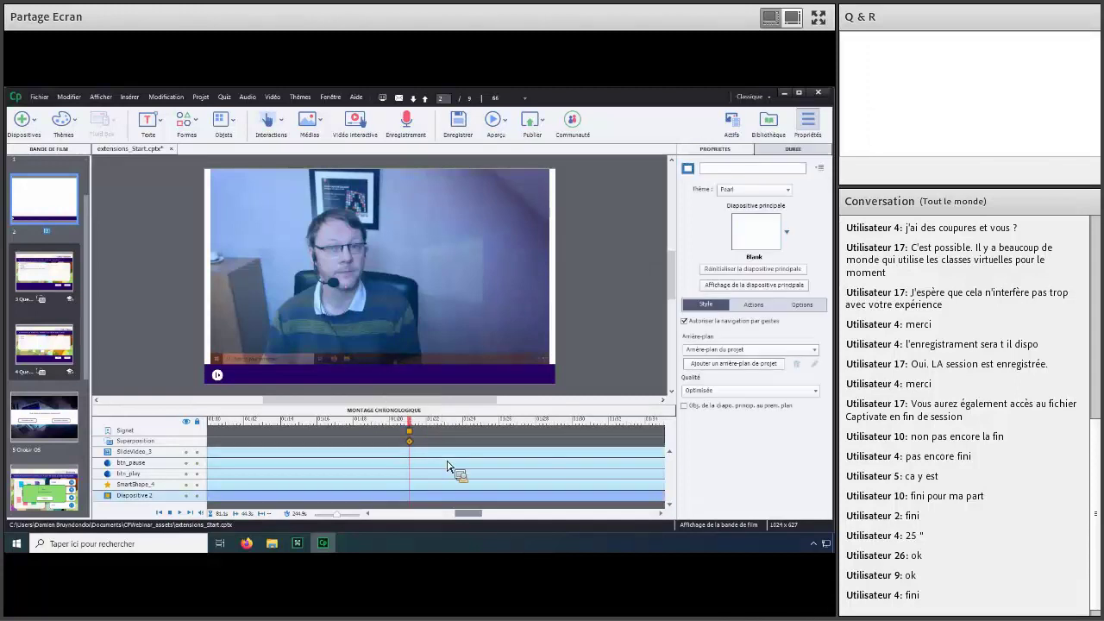
click(495, 513)
drag(500, 515, 572, 514)
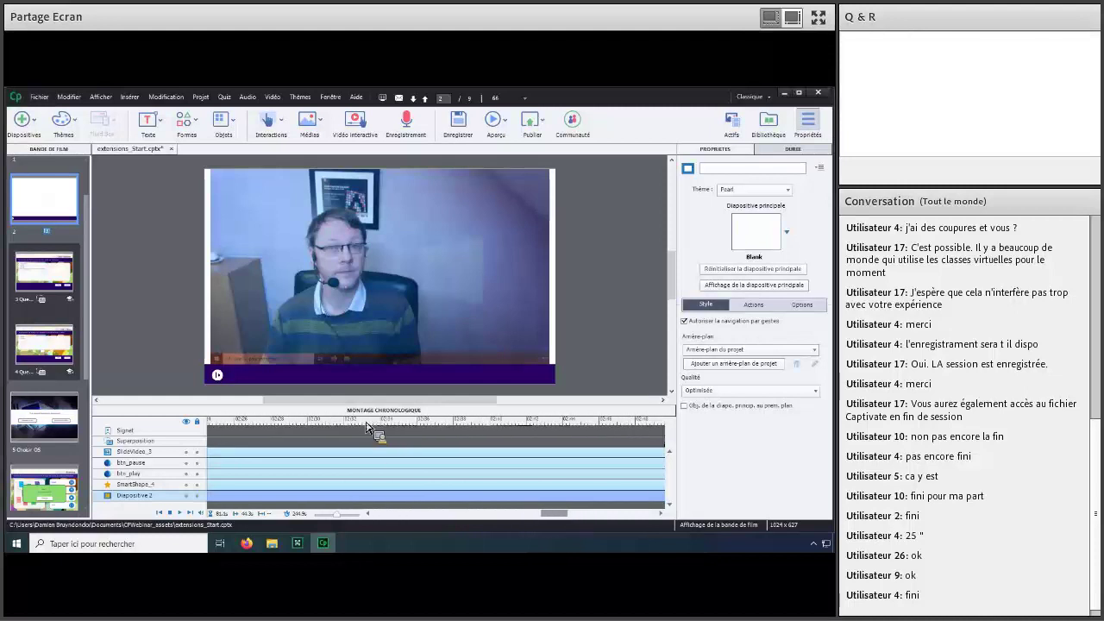
click(365, 424)
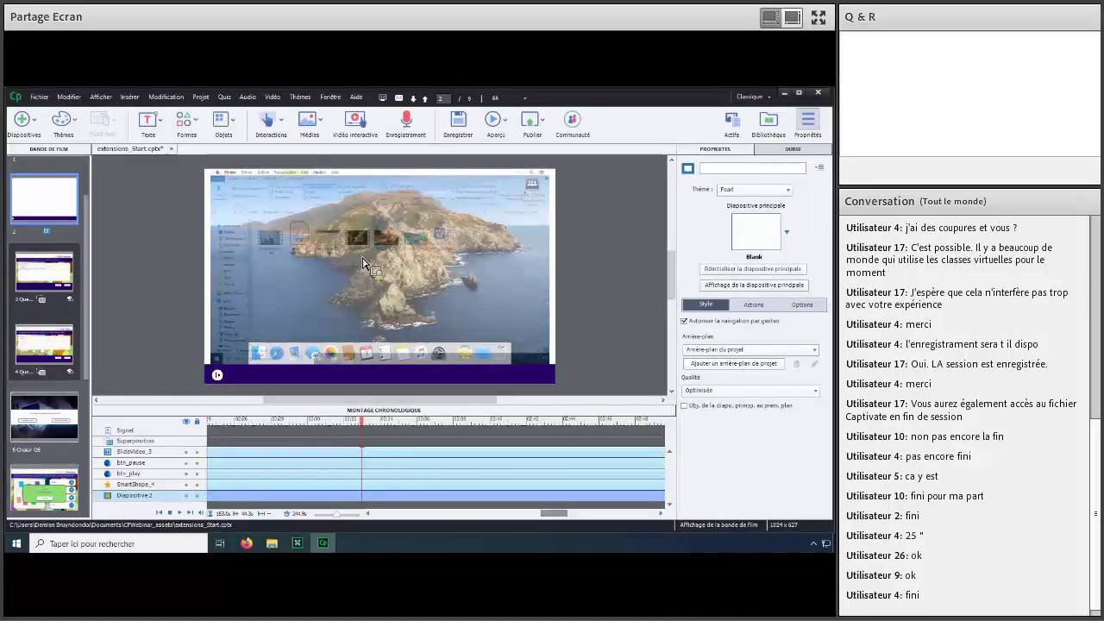
drag(366, 433, 373, 424)
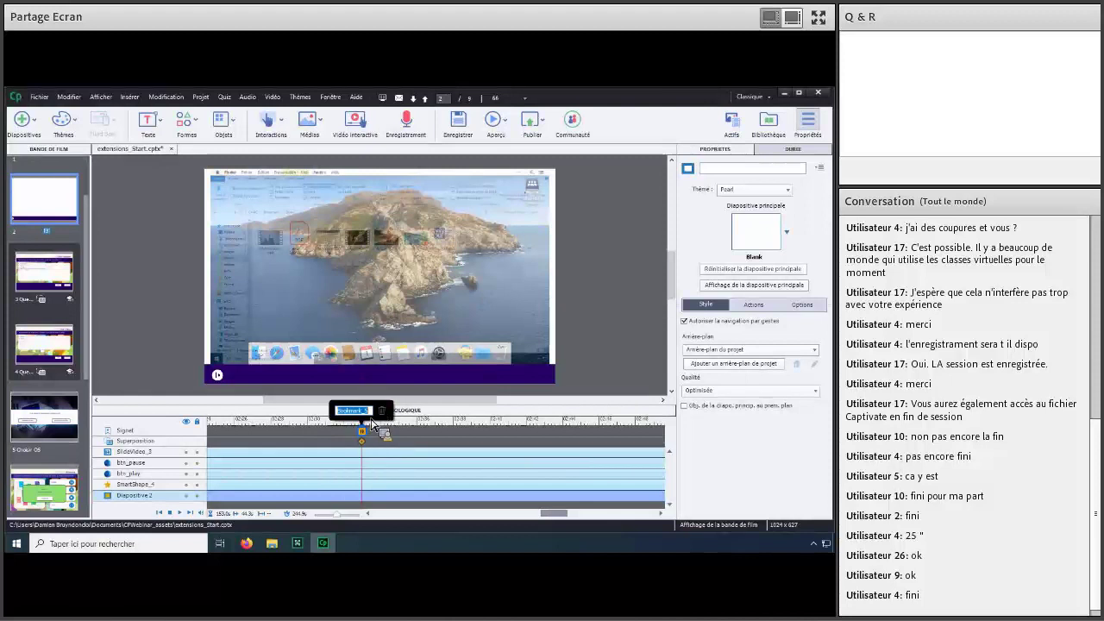
text(Mac)
key(Return)
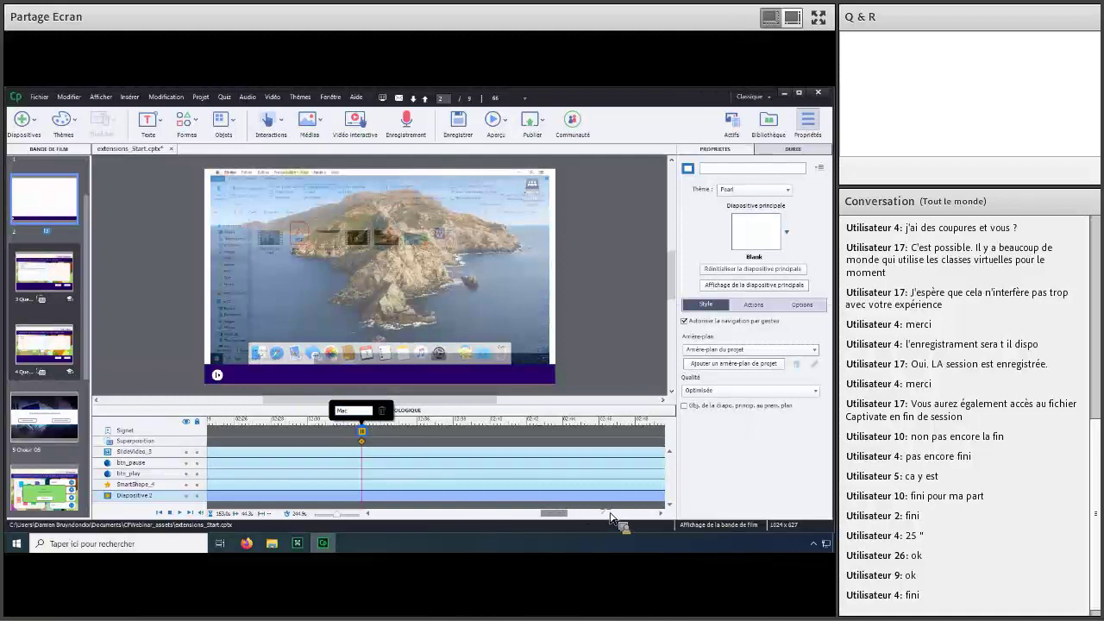
Insert a bookmark named Fin at about 237 seconds, where the Merci screen starts fading in.
click(645, 513)
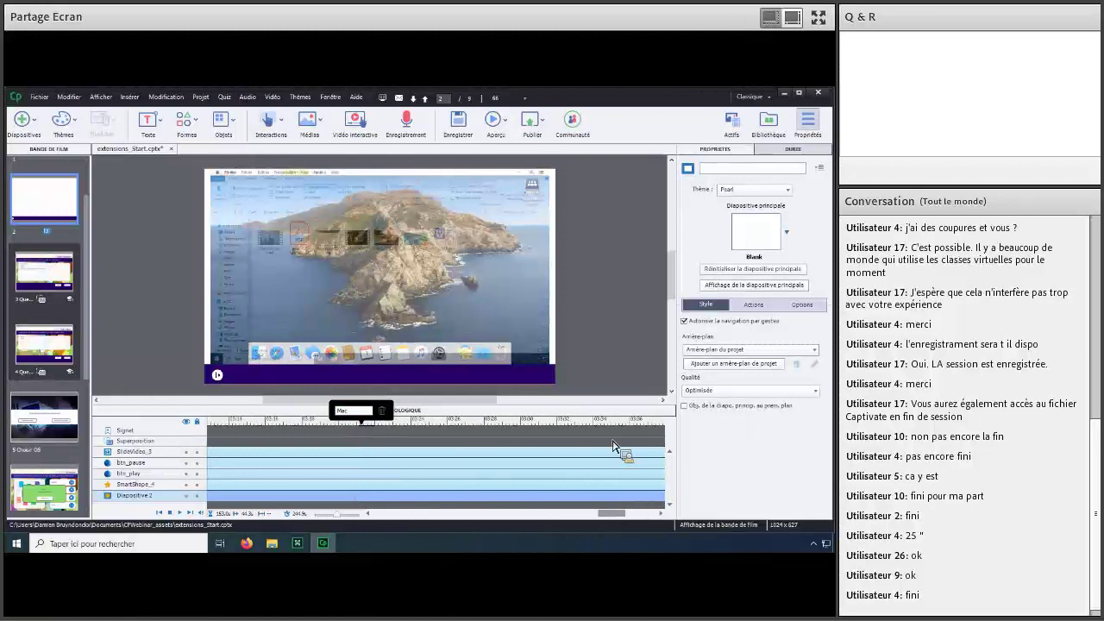
scroll(621, 446, right, 2)
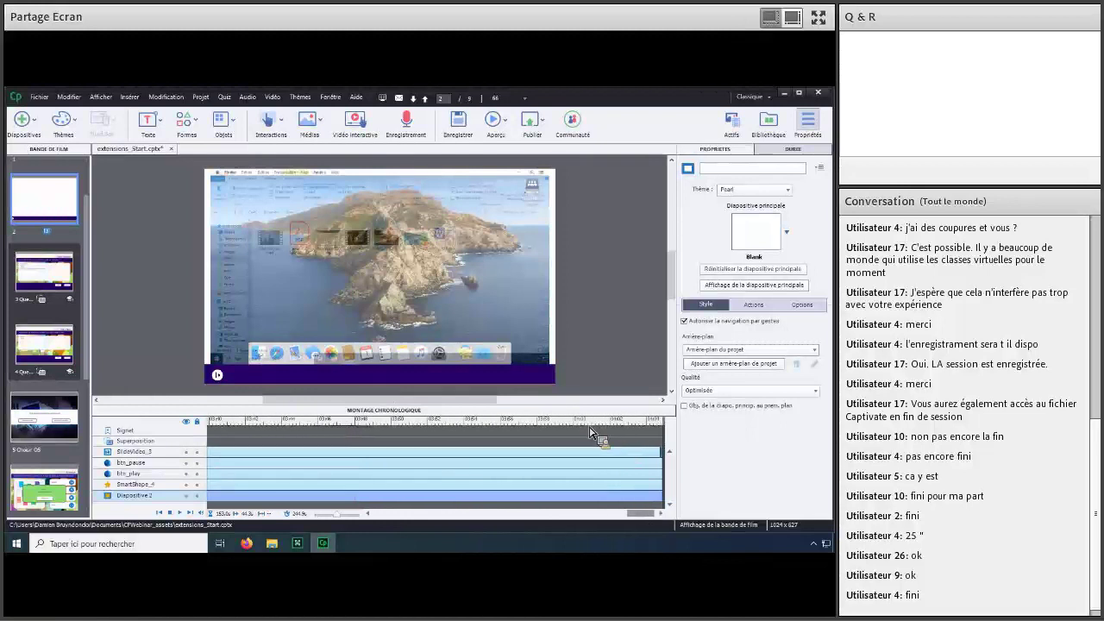
click(501, 421)
drag(513, 421, 534, 424)
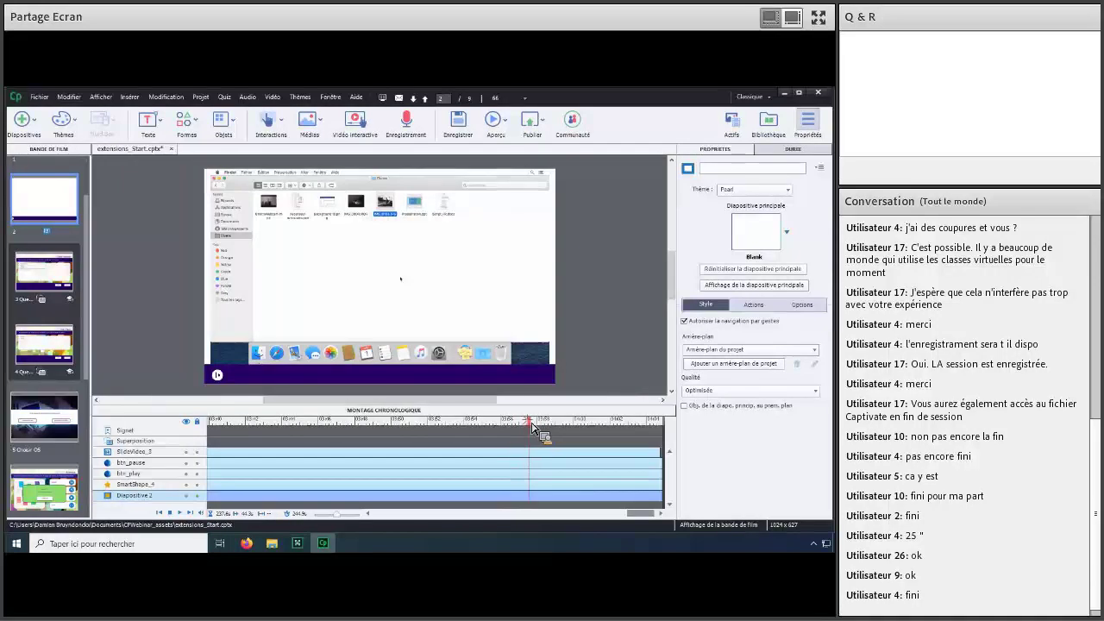
drag(526, 428, 525, 428)
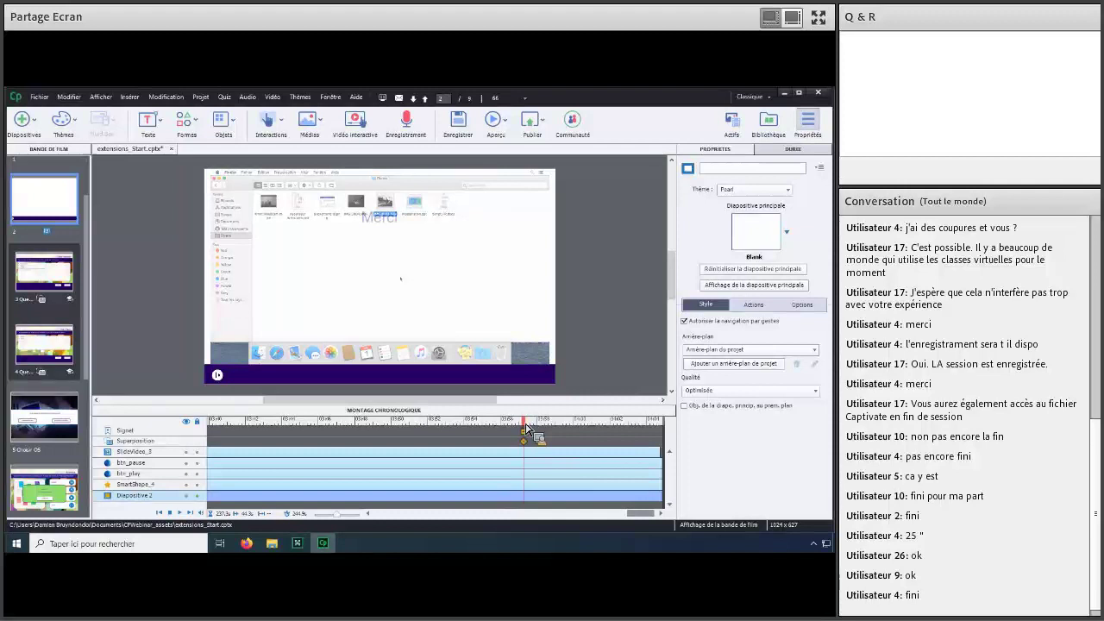
drag(528, 433, 529, 429)
click(526, 430)
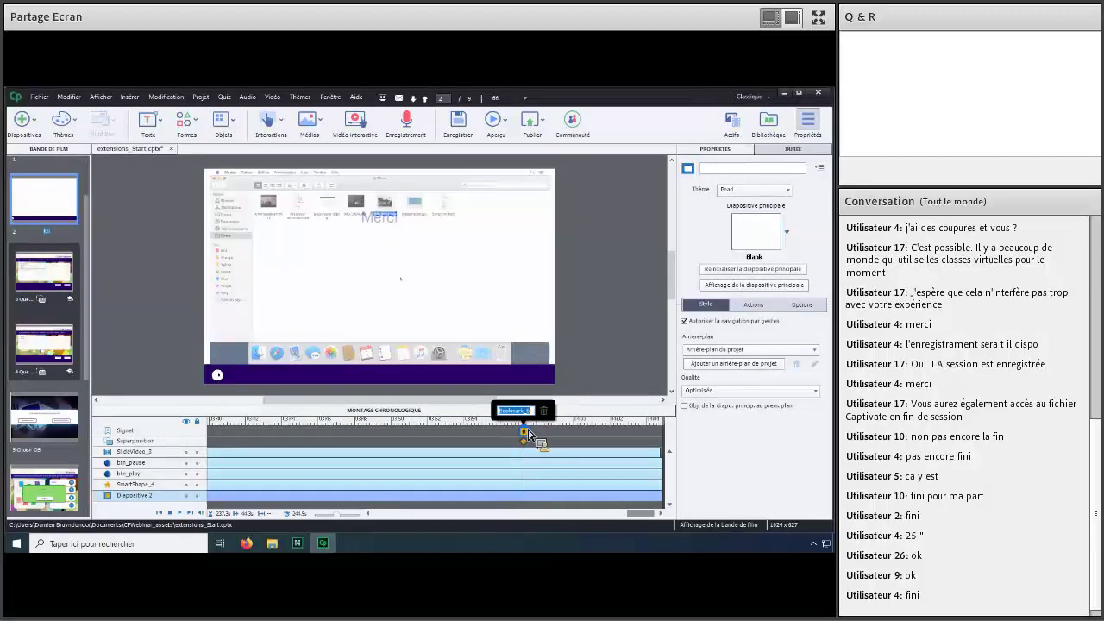
text(Fin)
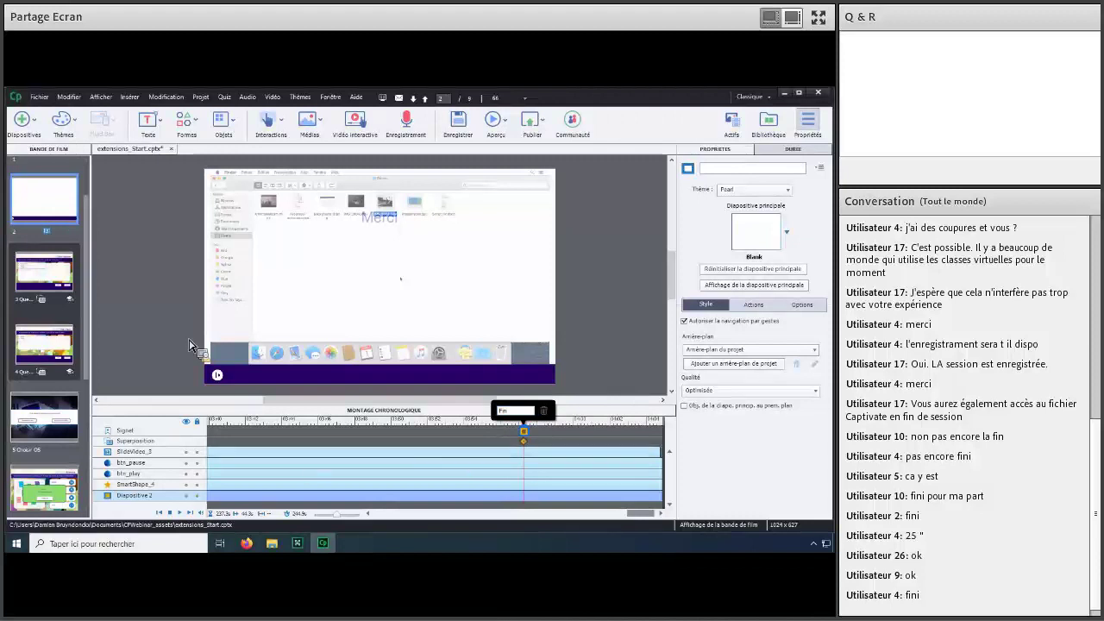
Open the Choisir OS slide to examine its question and its Mac and Windows buttons.
click(41, 423)
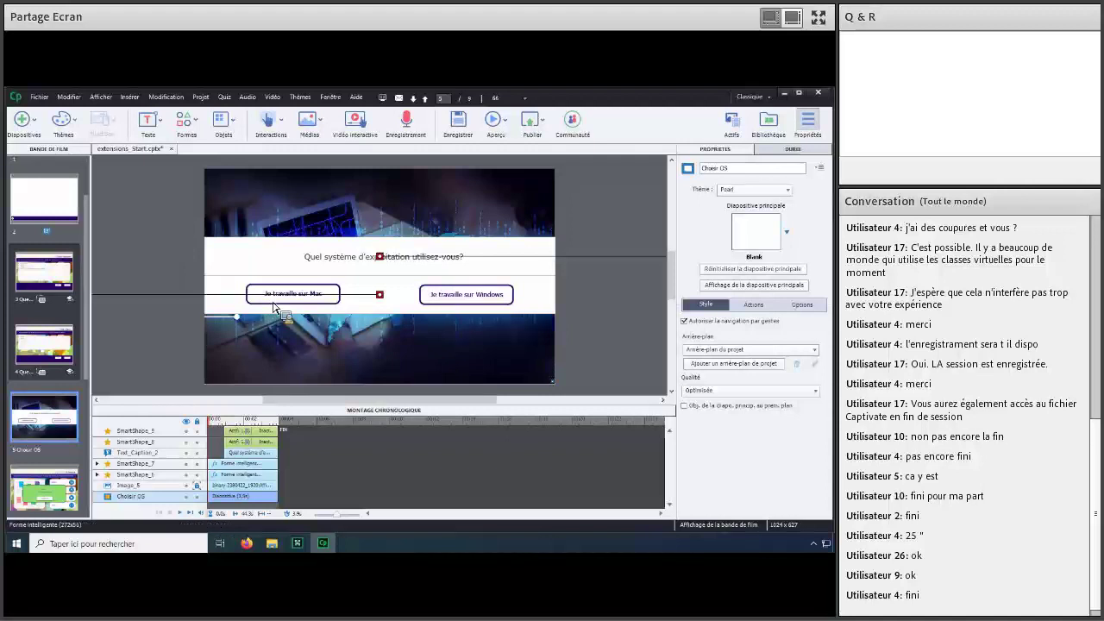
drag(274, 306, 274, 306)
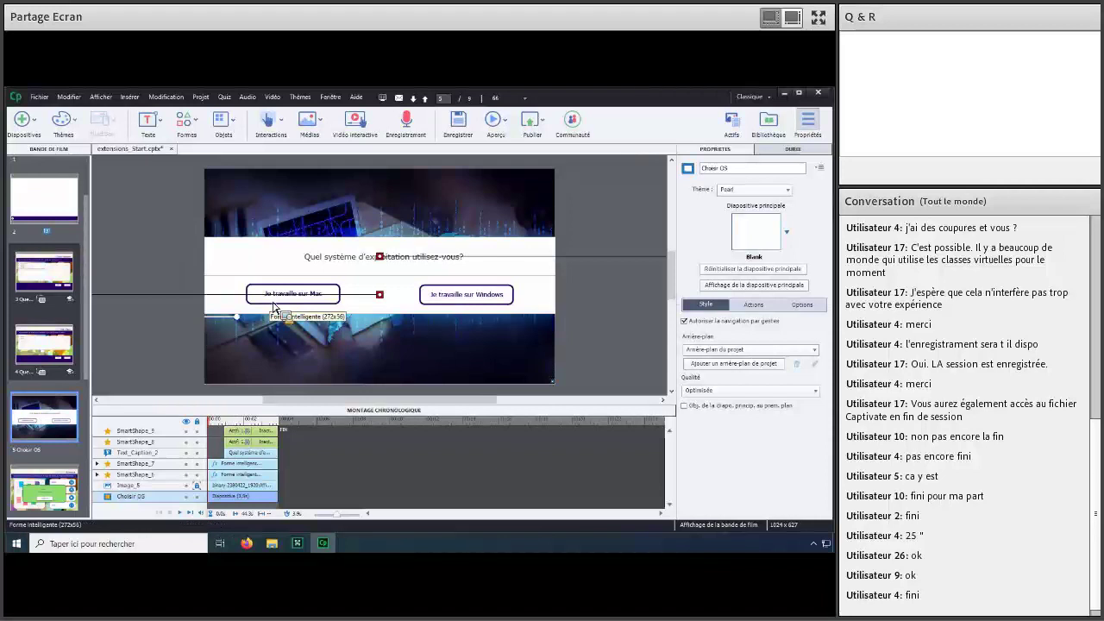
drag(274, 306, 10, 230)
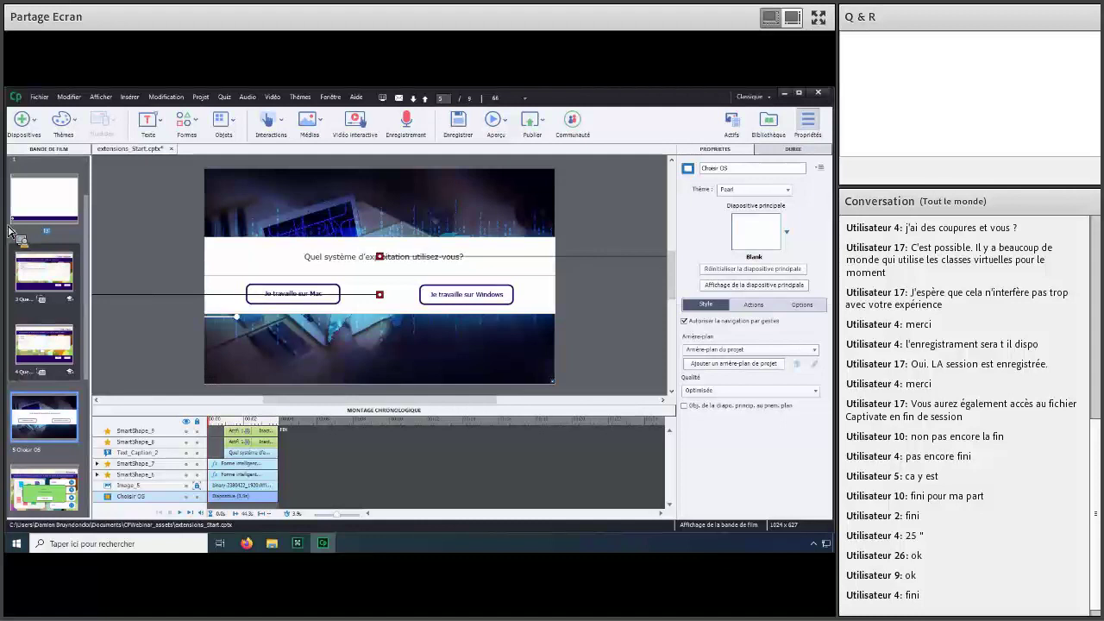
drag(10, 229, 41, 207)
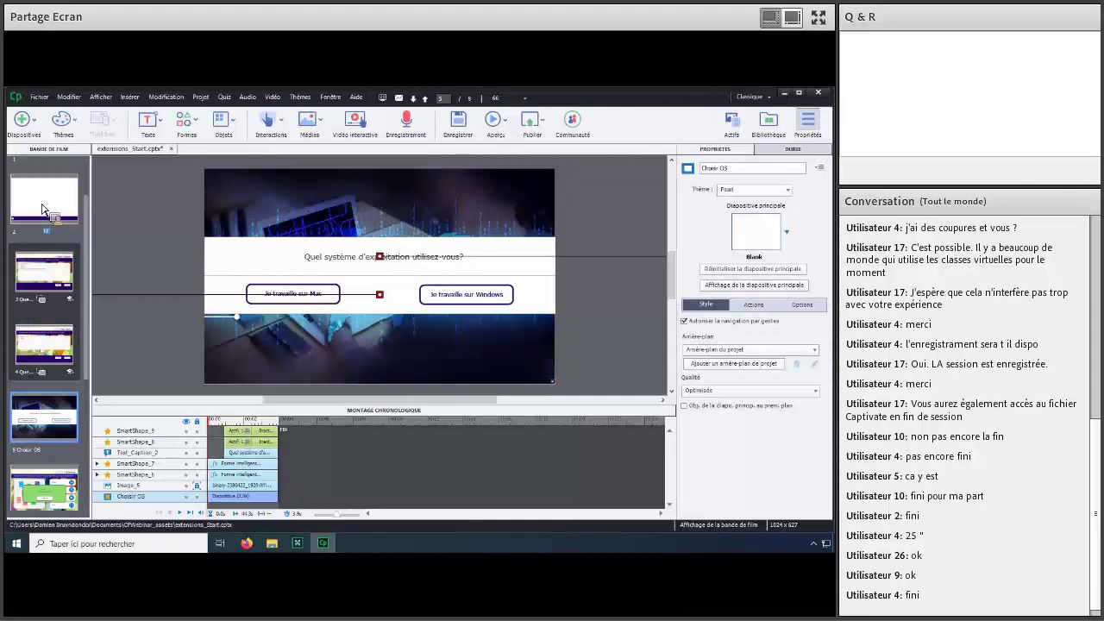
Insert the Choisir OS slide as an overlay on the slide 2 video at about 80 seconds, just before the Win bookmark.
click(12, 207)
mouse_move(43, 420)
mouse_down()
mouse_move(446, 550)
mouse_move(388, 515)
mouse_move(493, 511)
mouse_move(335, 438)
mouse_move(352, 446)
mouse_move(345, 437)
mouse_move(321, 429)
mouse_move(321, 449)
mouse_up()
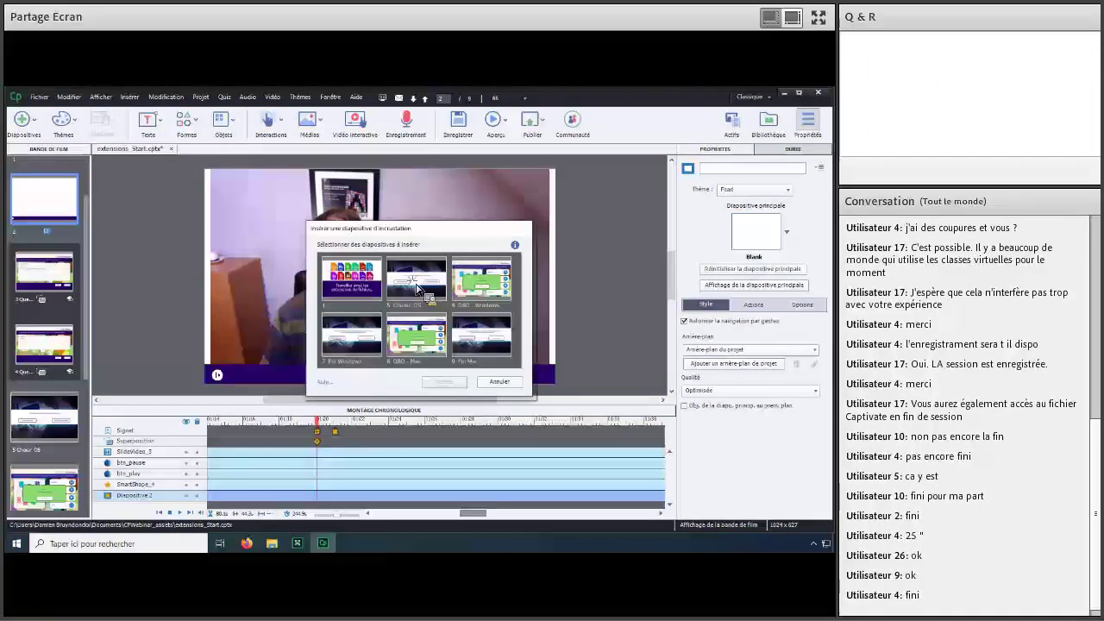
click(418, 288)
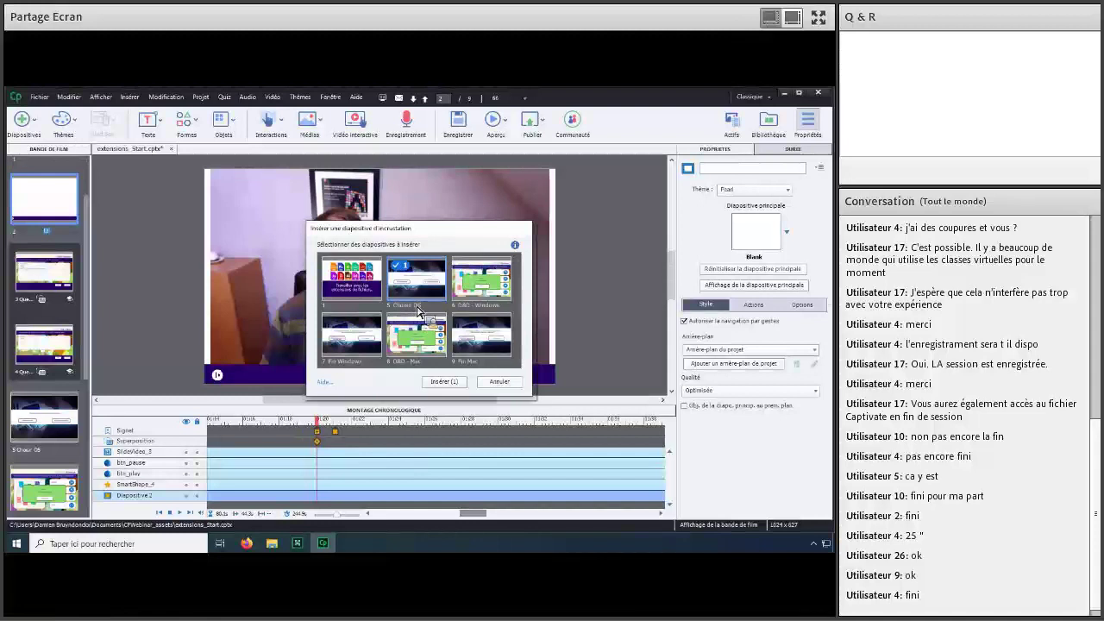
click(445, 385)
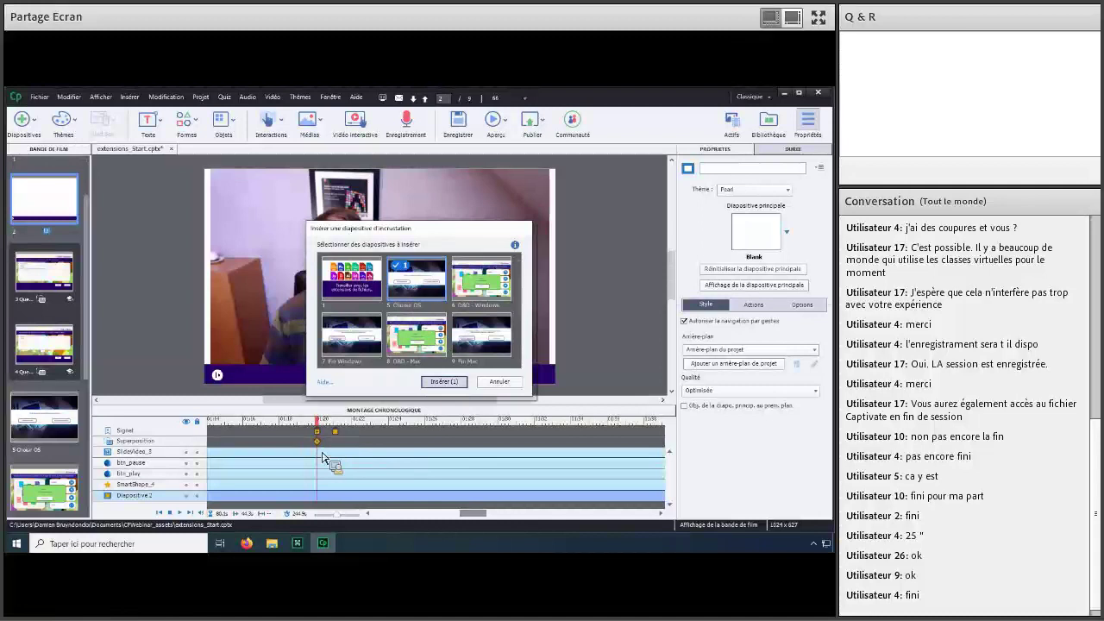
mouse_move(317, 441)
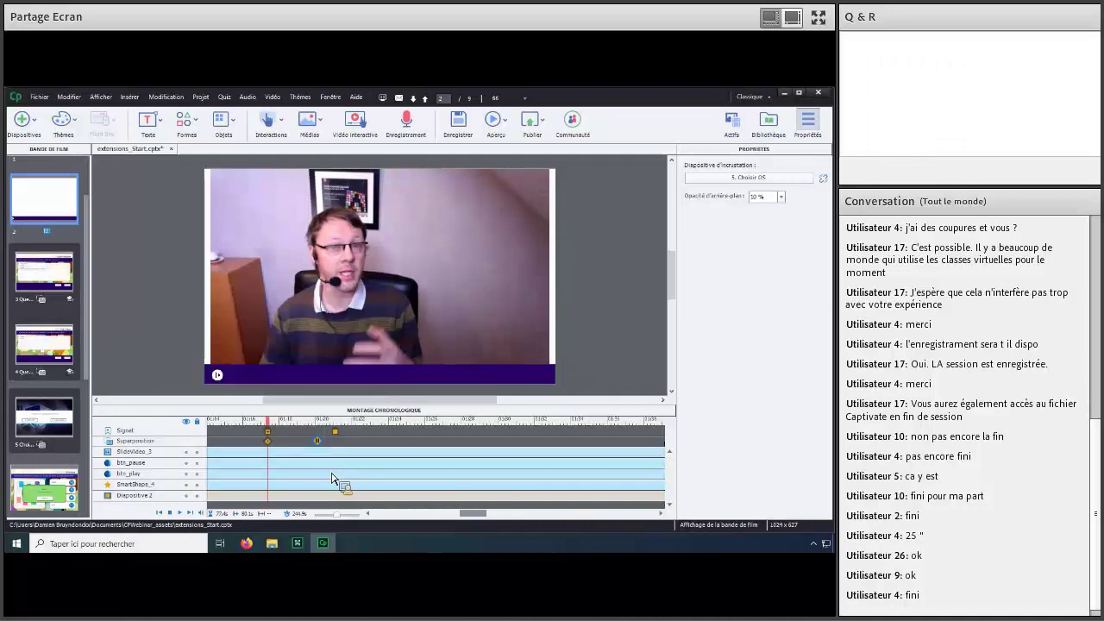
Set the success action of the "Je travaille sur Mac" button on the Choisir OS slide to "Passer au signet" with the Mac bookmark.
click(43, 422)
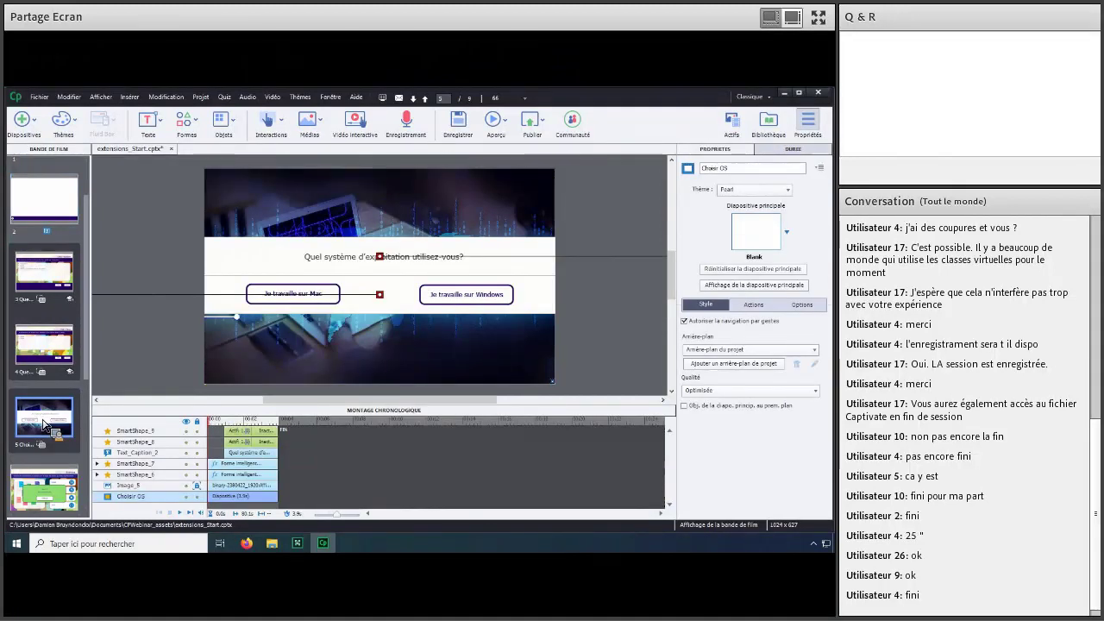
drag(43, 423, 758, 332)
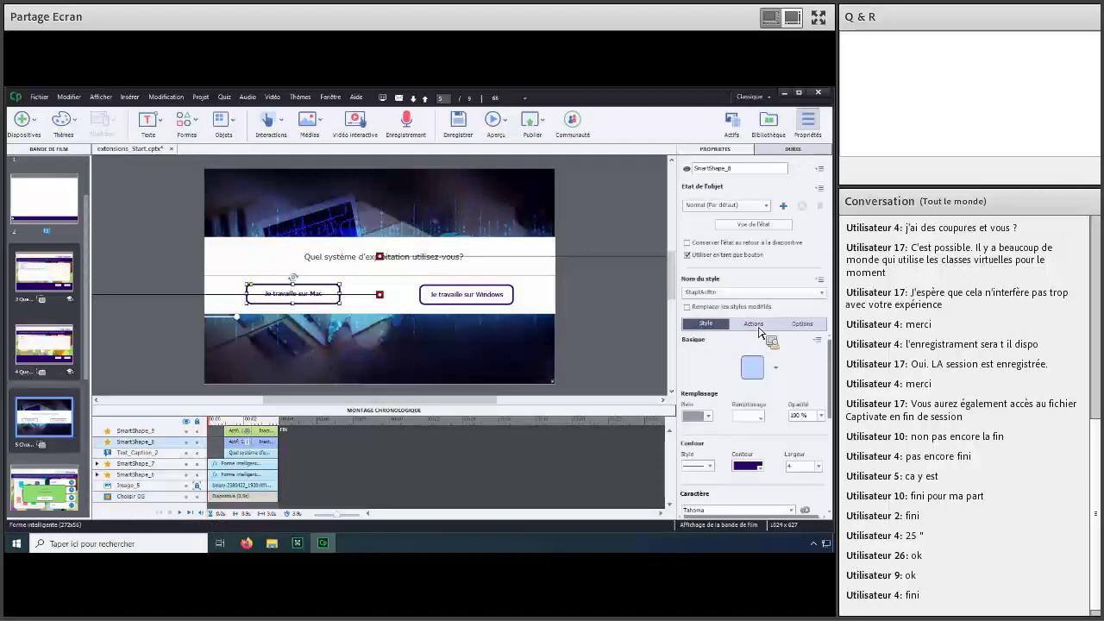
click(757, 327)
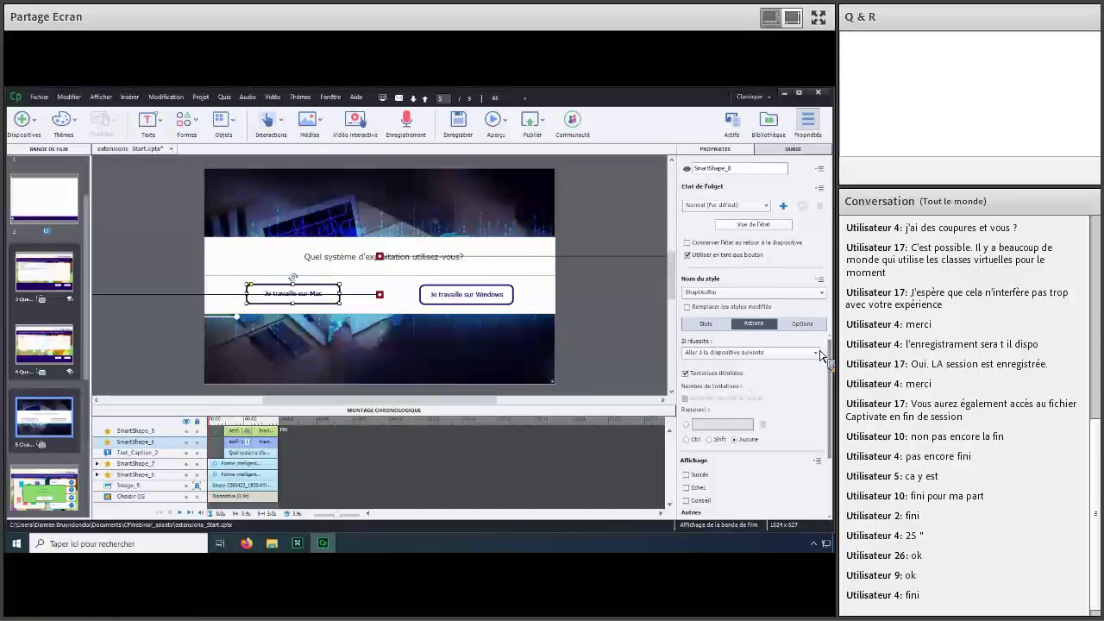
click(814, 346)
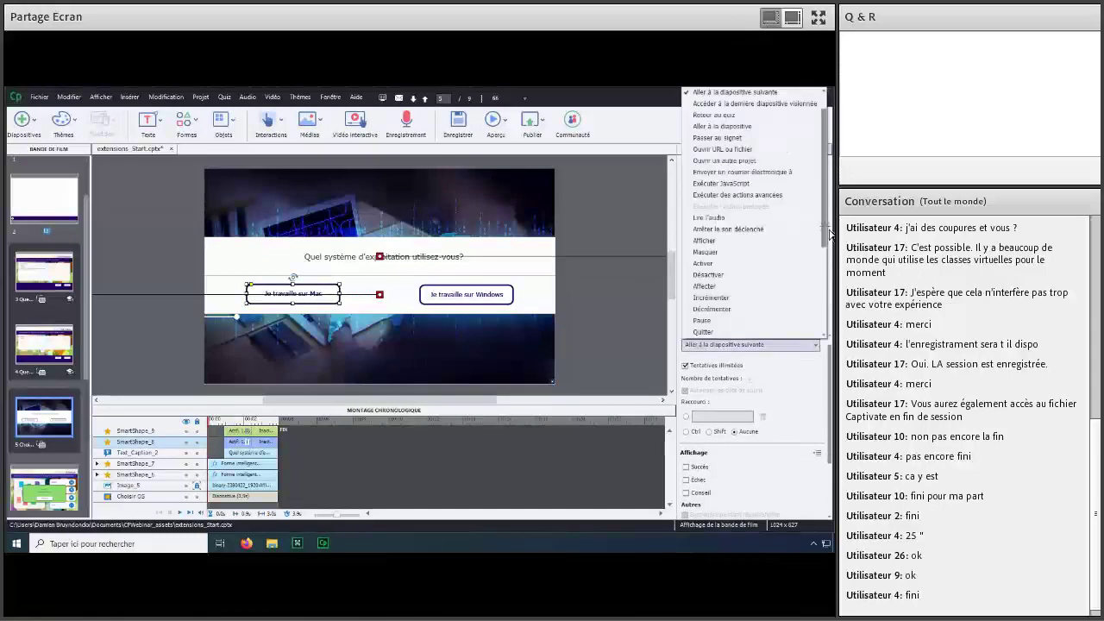
scroll(739, 167, up, 2)
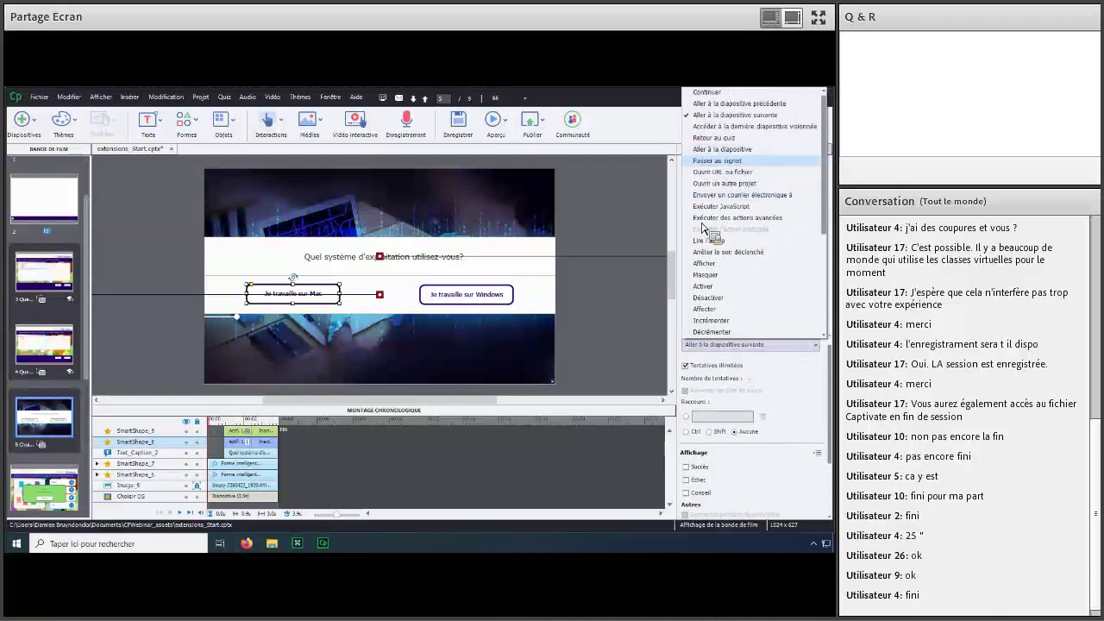
key(Return)
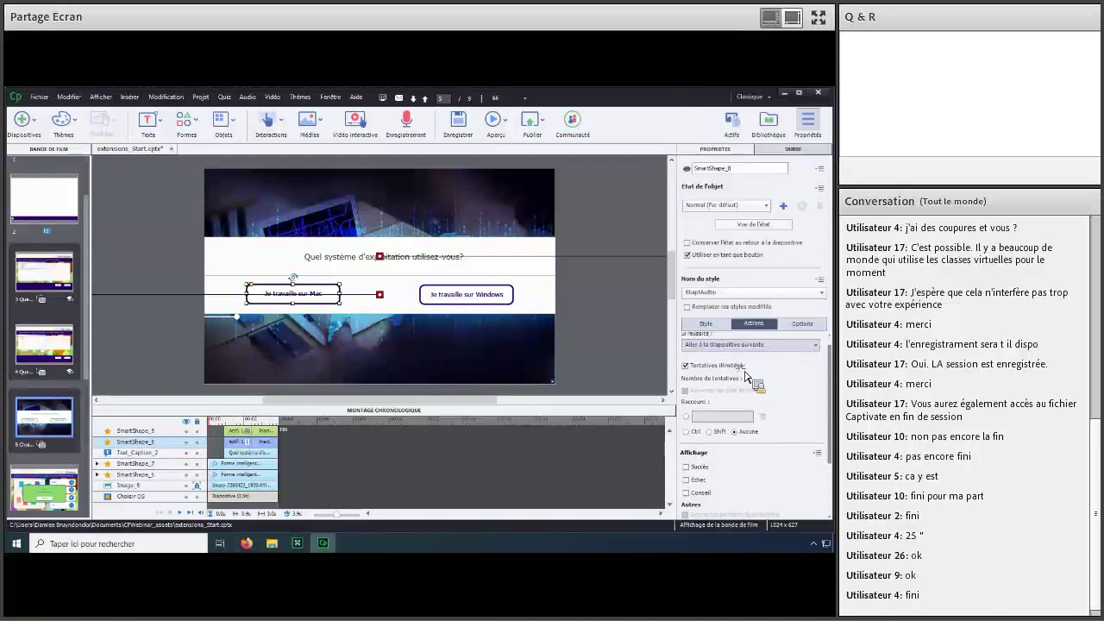
click(737, 366)
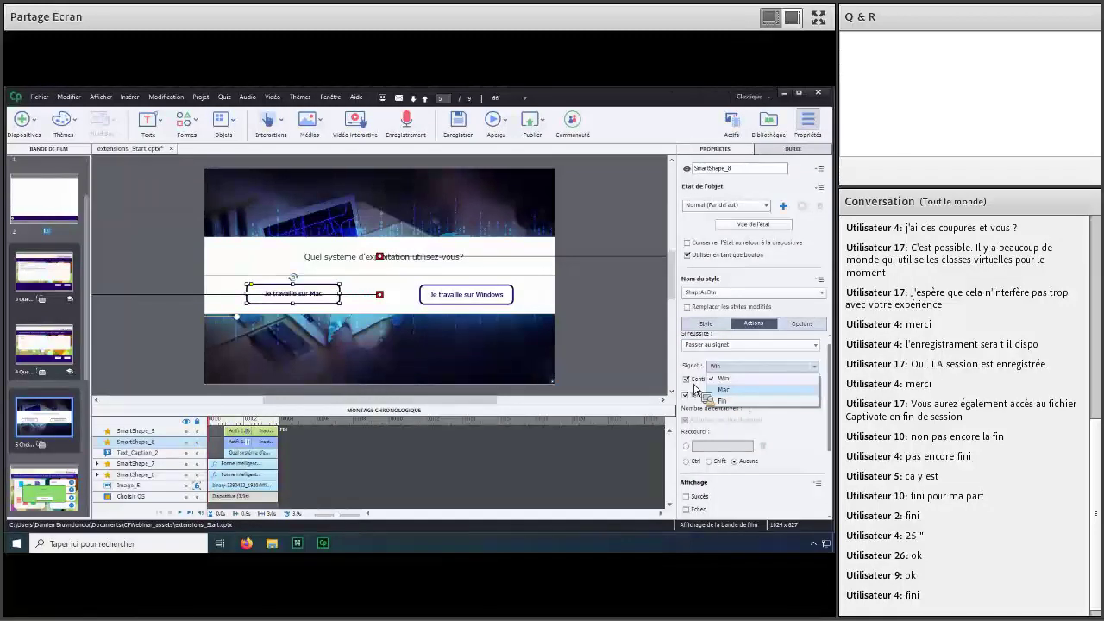
click(721, 389)
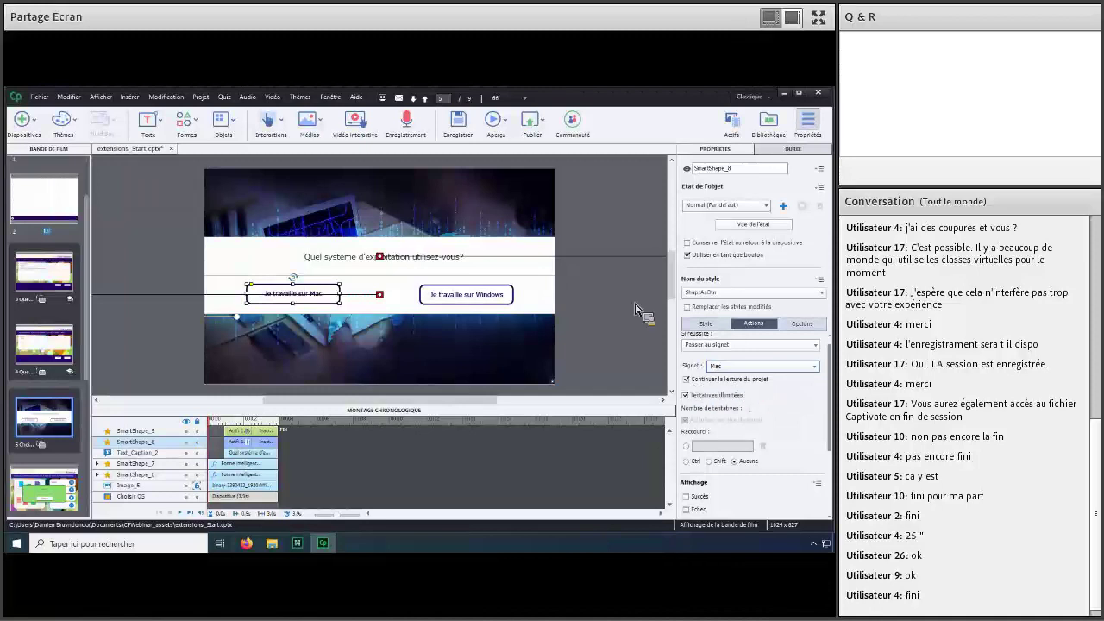
Set the success action of the "Je travaille sur Windows" button to "Passer au signet" with the Win bookmark.
click(458, 313)
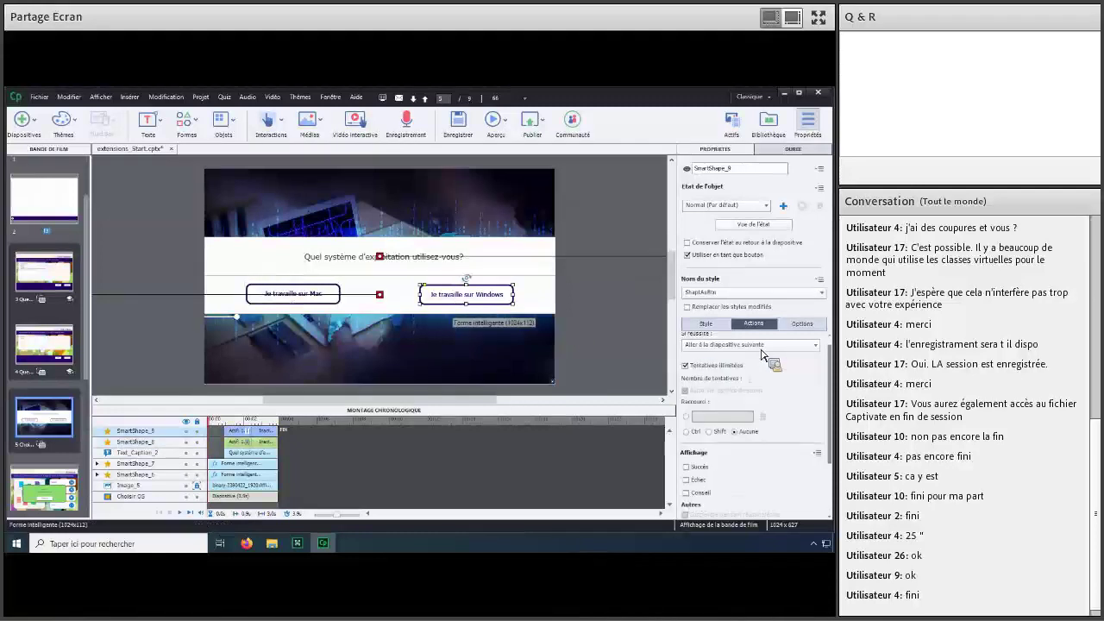
click(750, 344)
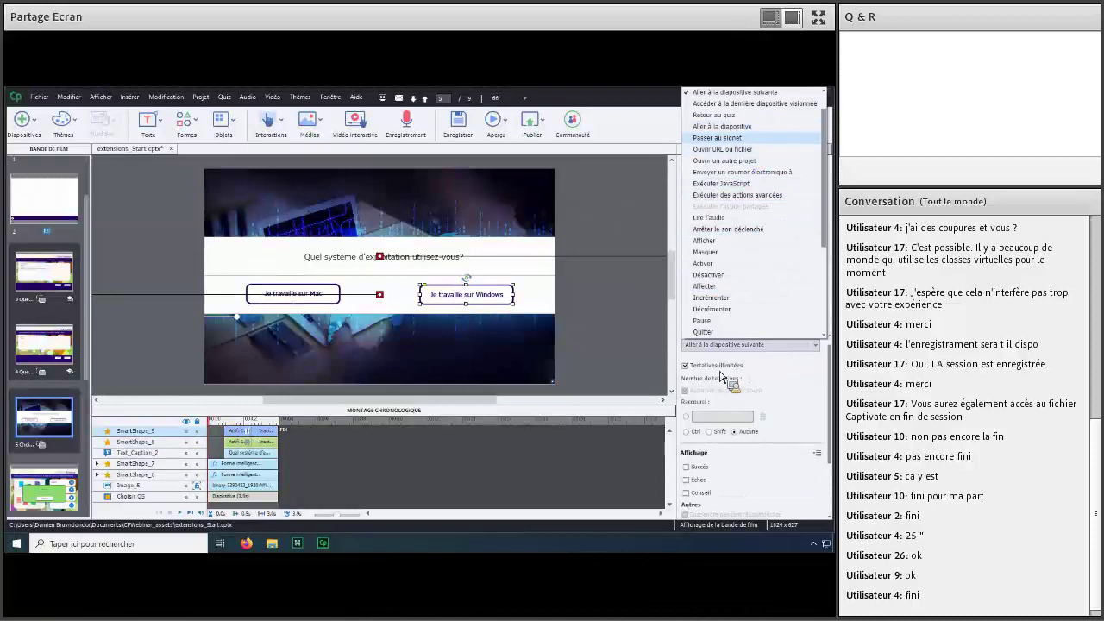
click(728, 138)
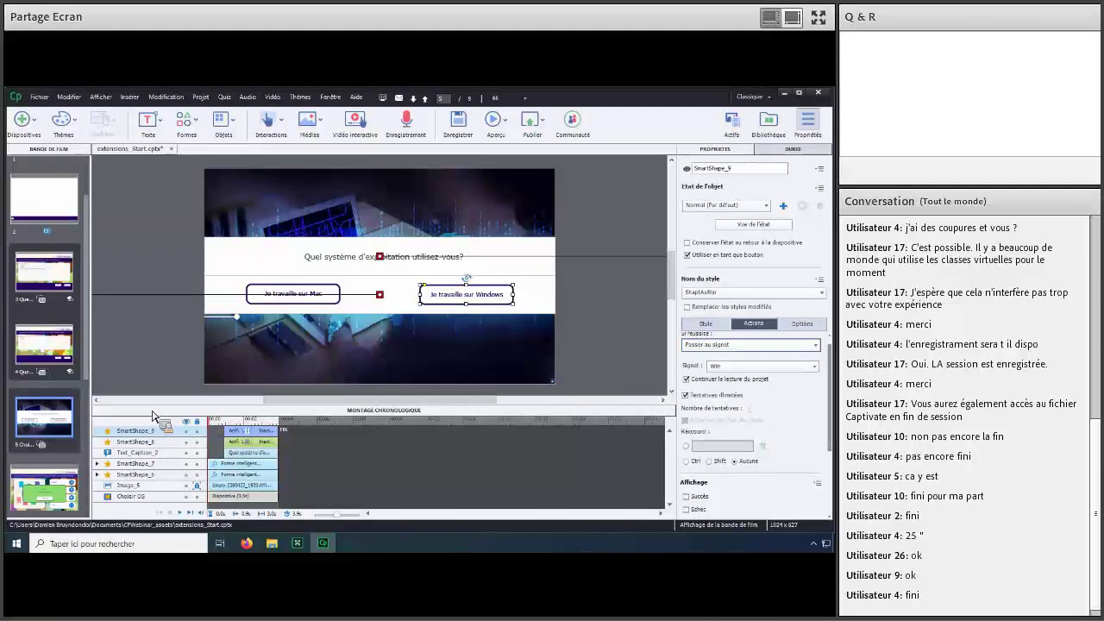
Open the Fin Windows and Fin Mac slides to examine their closing questions and buttons.
drag(90, 360, 295, 315)
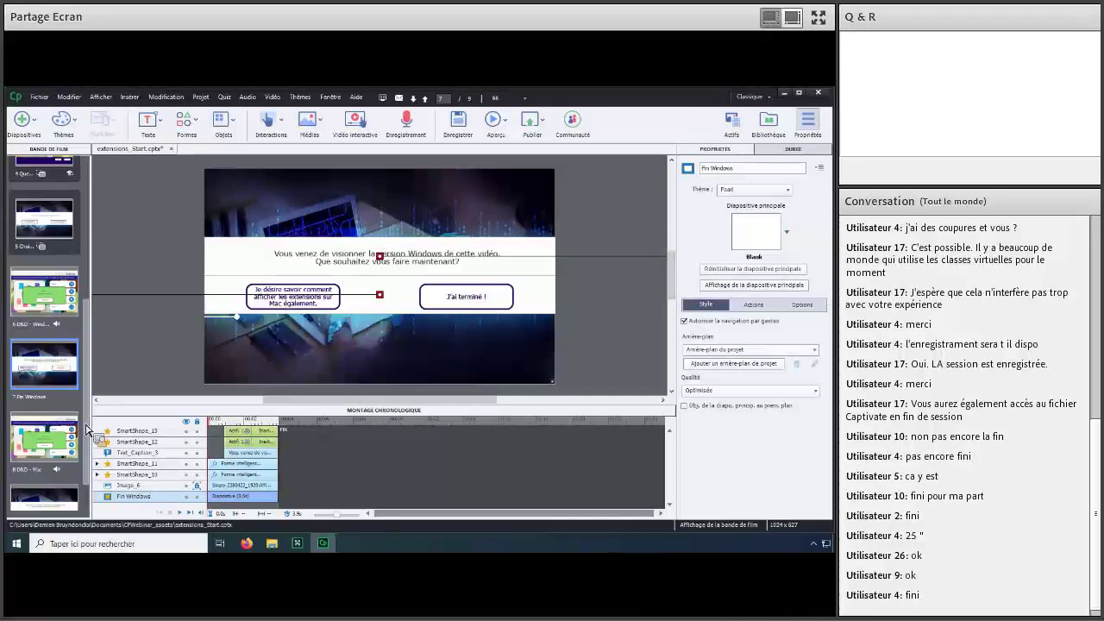
scroll(86, 428, down, 1)
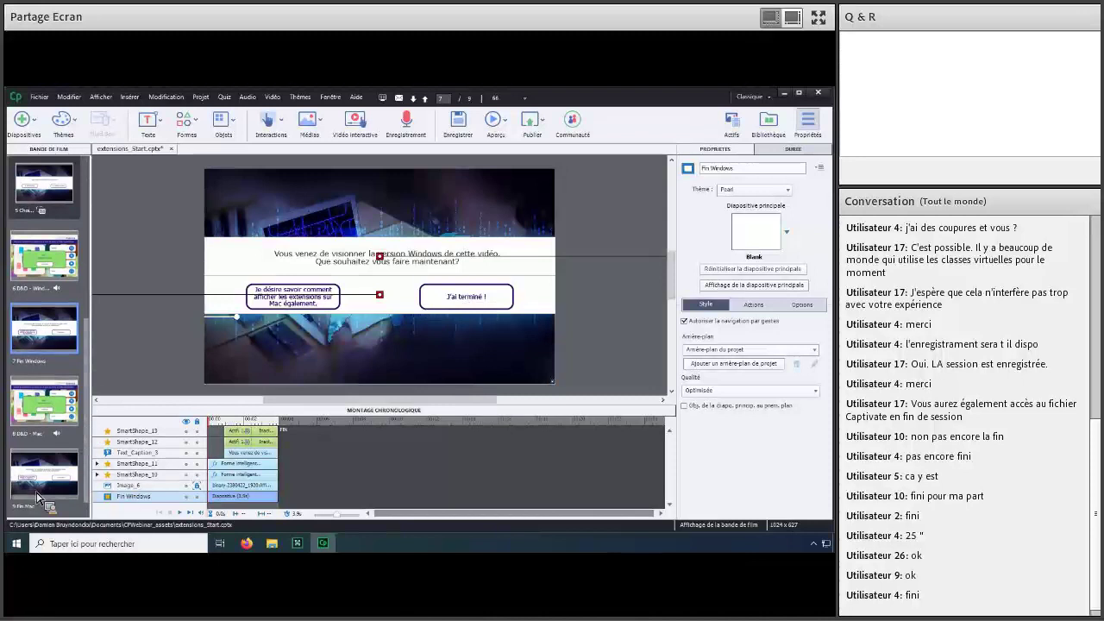
click(42, 495)
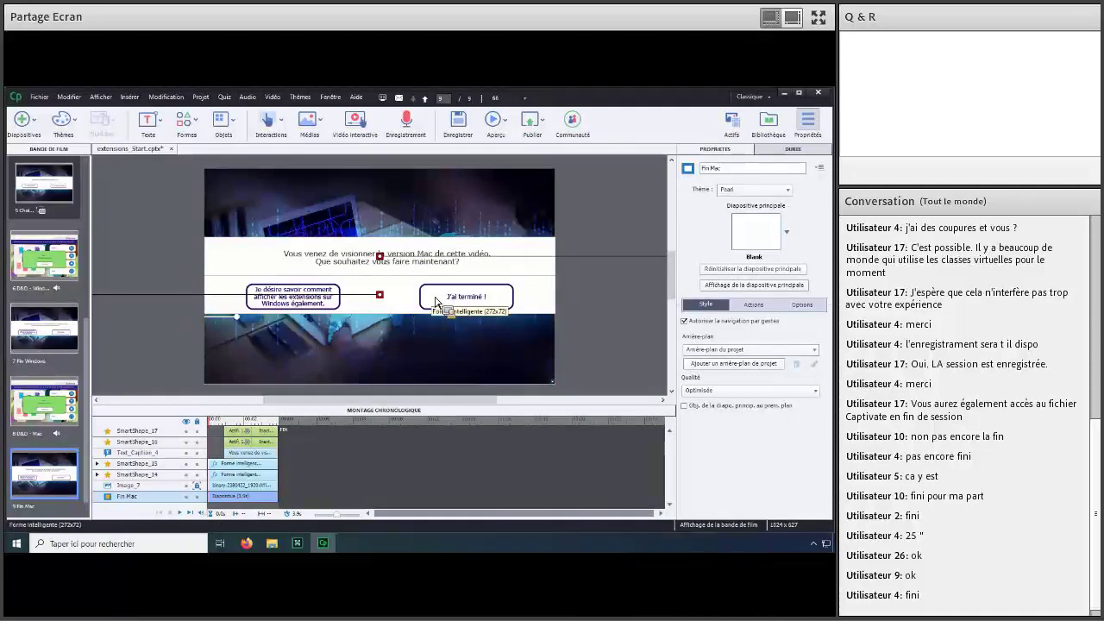
Insert the Fin Windows slide as an overlay on the slide 2 video at about 152 seconds, just before the next bookmark.
drag(92, 345, 98, 179)
scroll(51, 264, up, 5)
click(47, 267)
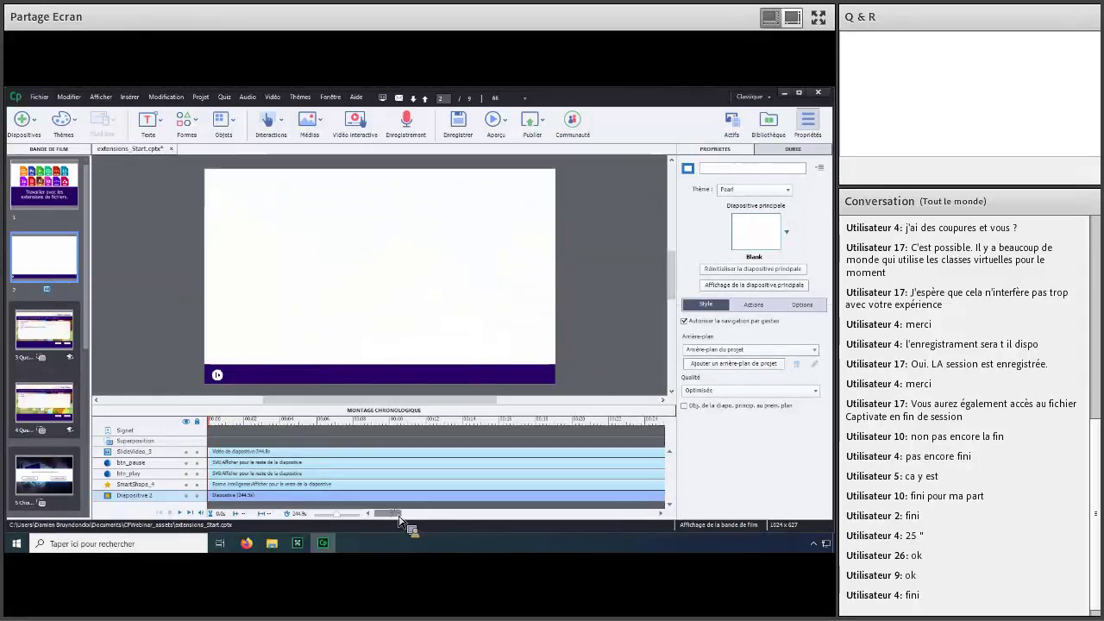
drag(492, 515, 557, 480)
drag(526, 433, 535, 435)
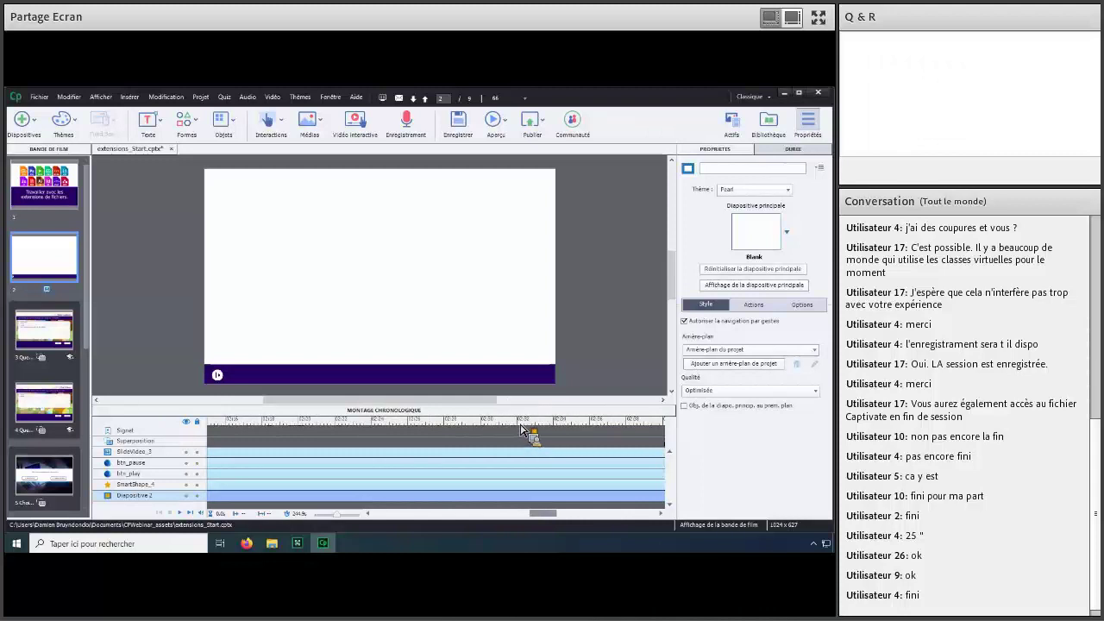
click(518, 422)
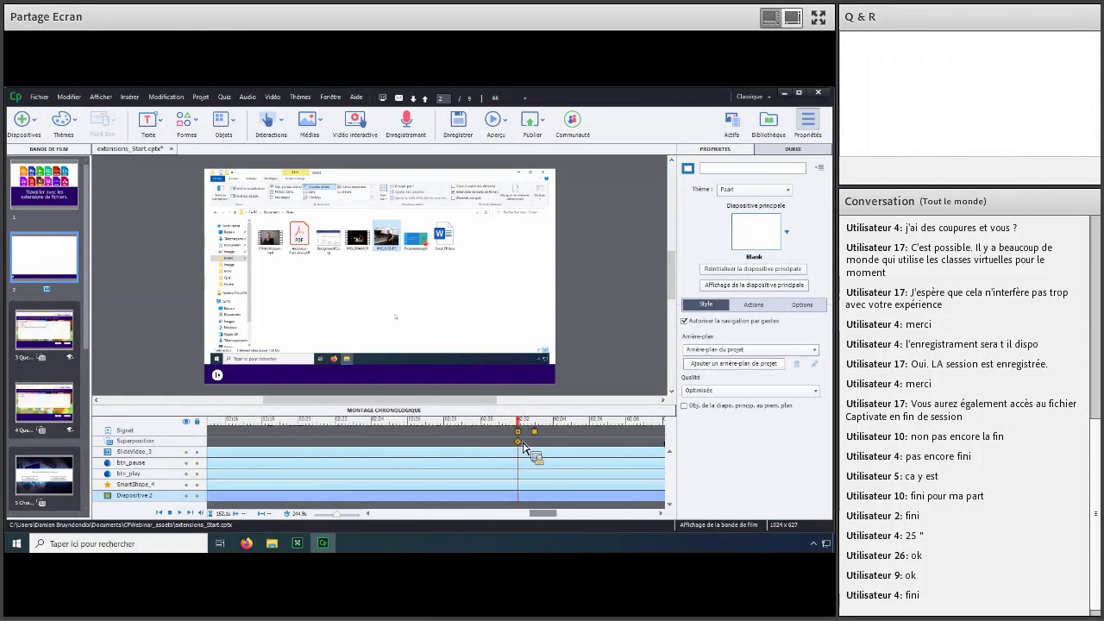
click(521, 443)
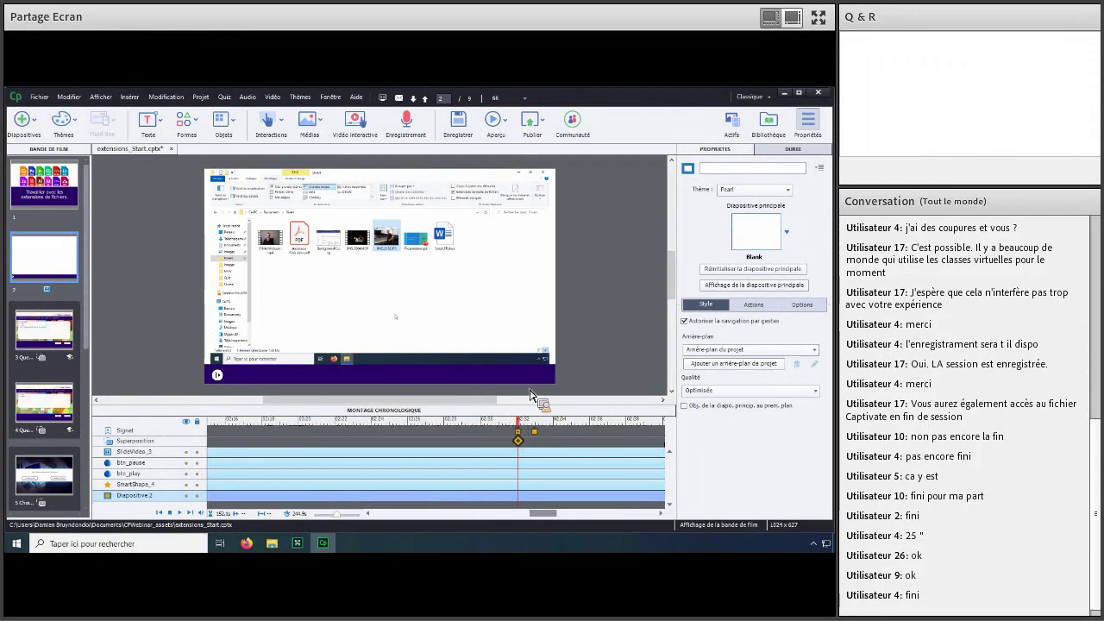
click(473, 283)
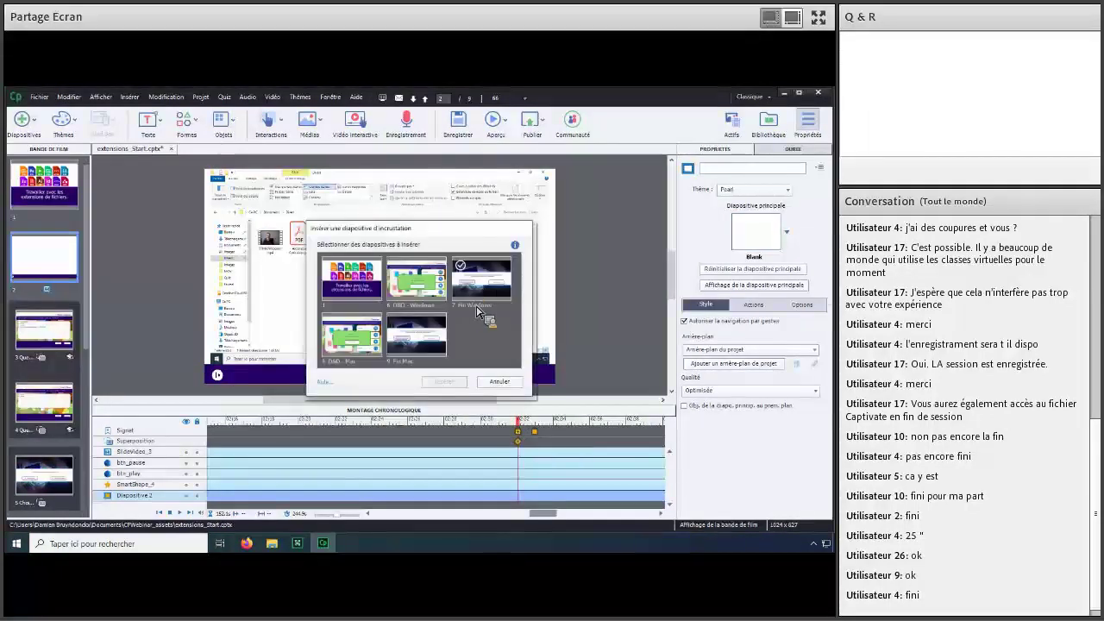
click(481, 296)
click(458, 385)
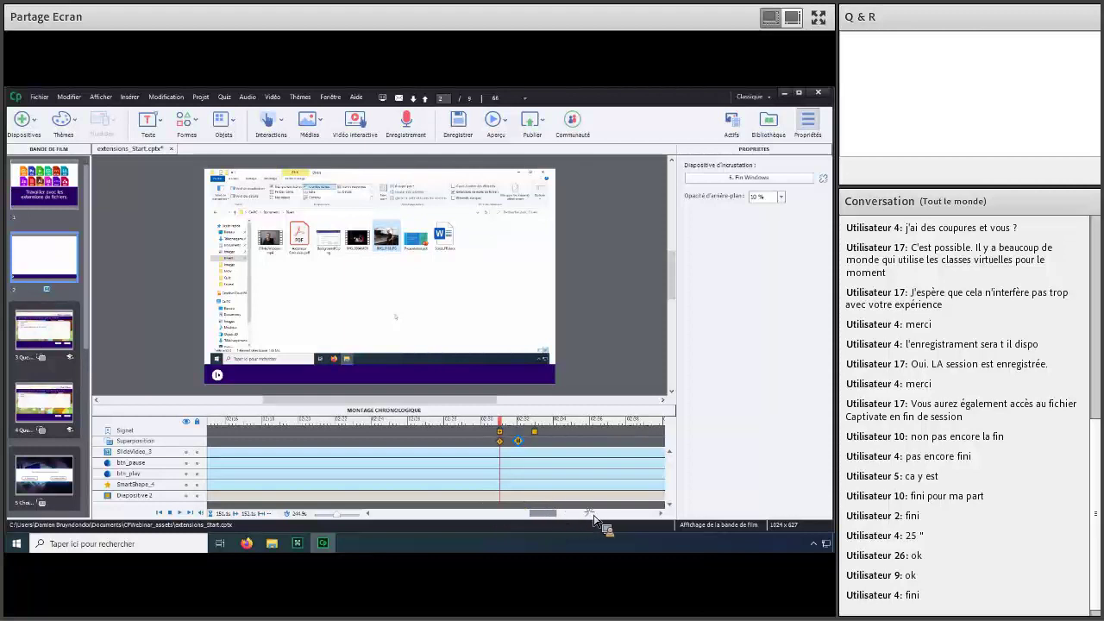
Insert the Fin Mac slide as an overlay near the end of the slide 2 video, at about 236 seconds.
drag(607, 516, 653, 515)
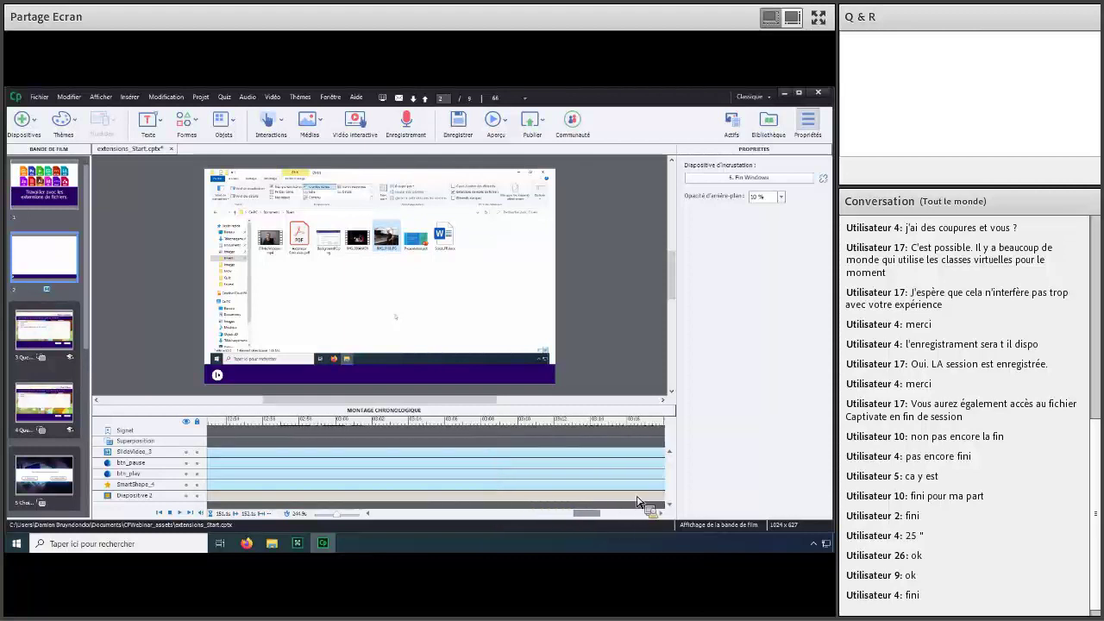
scroll(580, 444, right, 5)
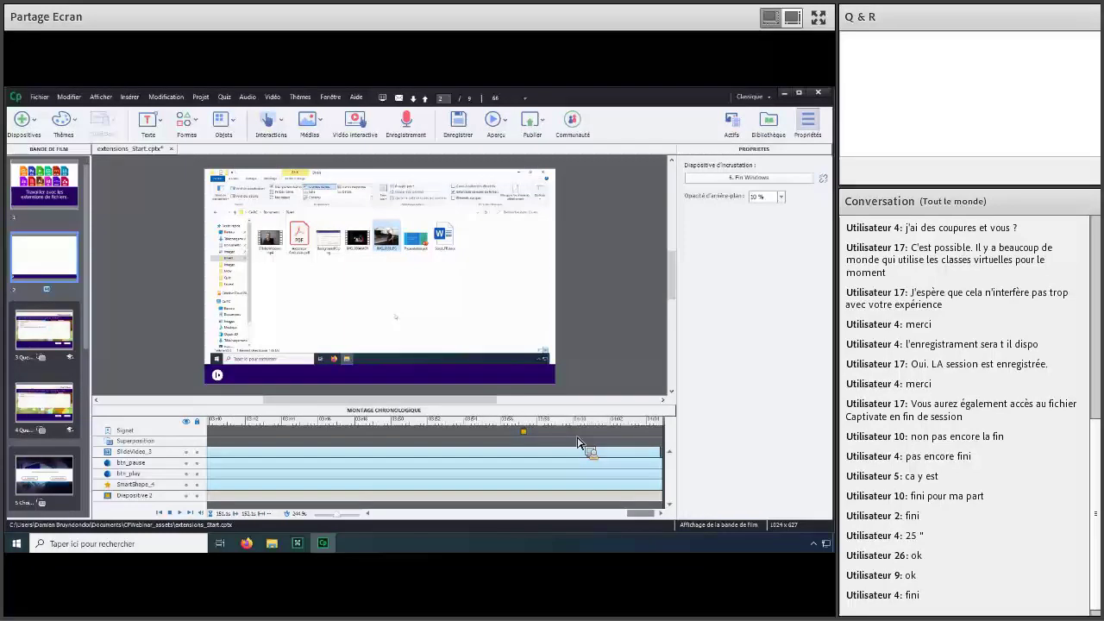
click(501, 426)
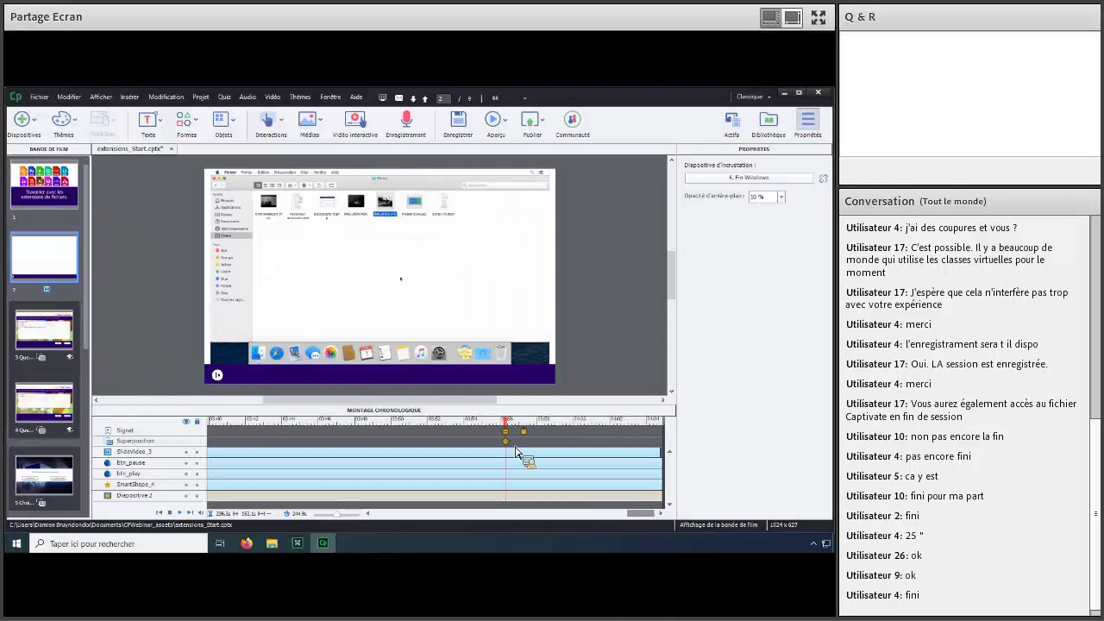
double_click(507, 442)
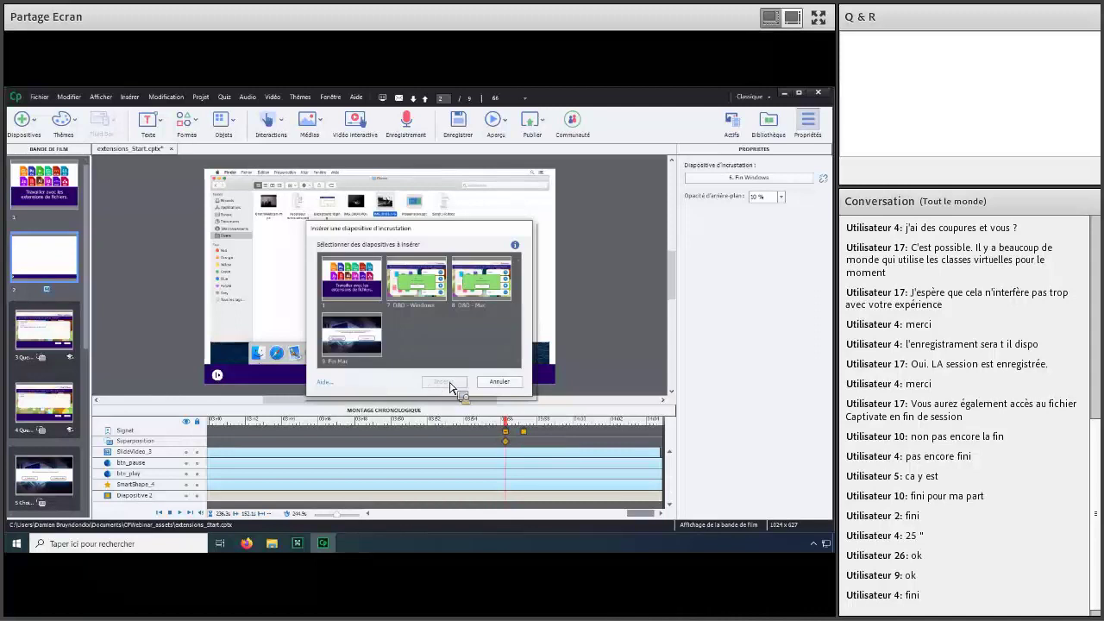
click(331, 321)
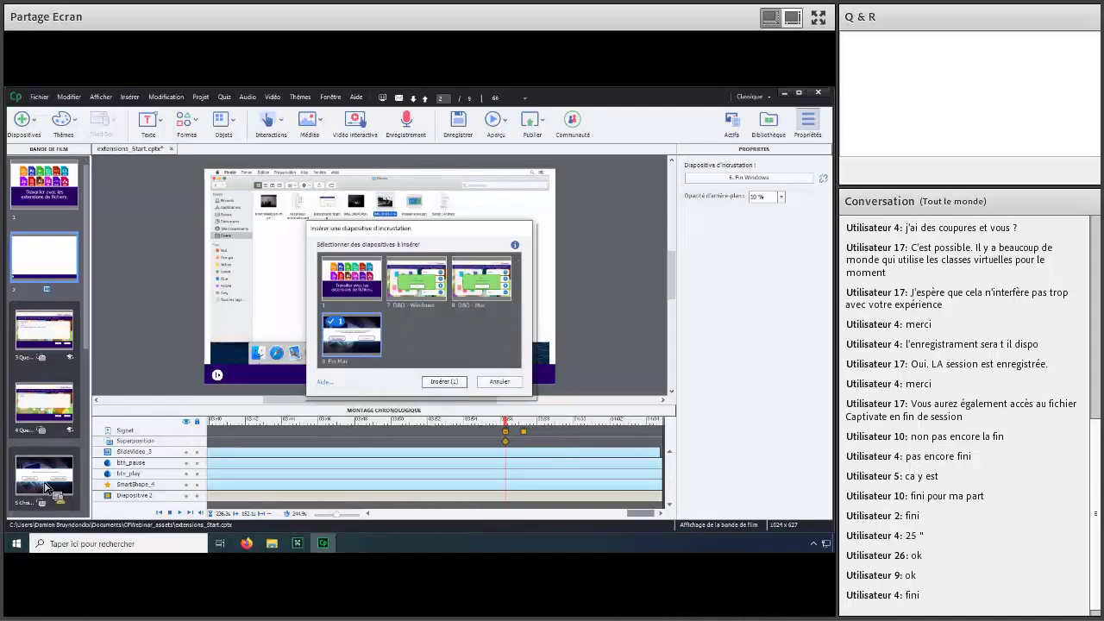
key(Return)
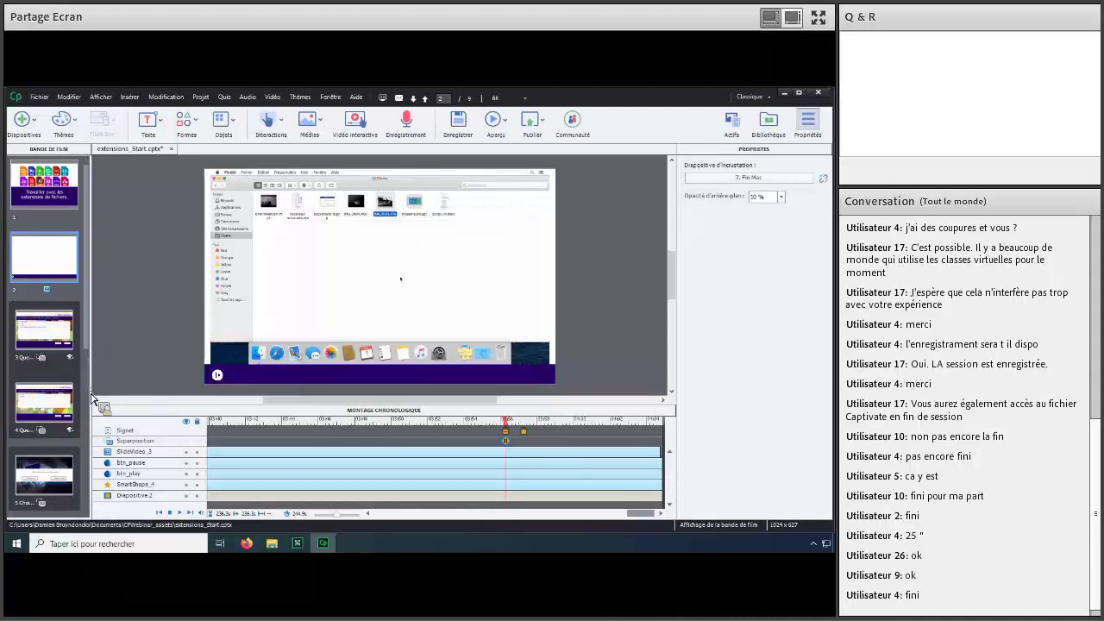
Open the success action choices of the "Je désire savoir comment afficher les extensions sur Mac également" button on the Fin Windows slide.
scroll(47, 400, down, 5)
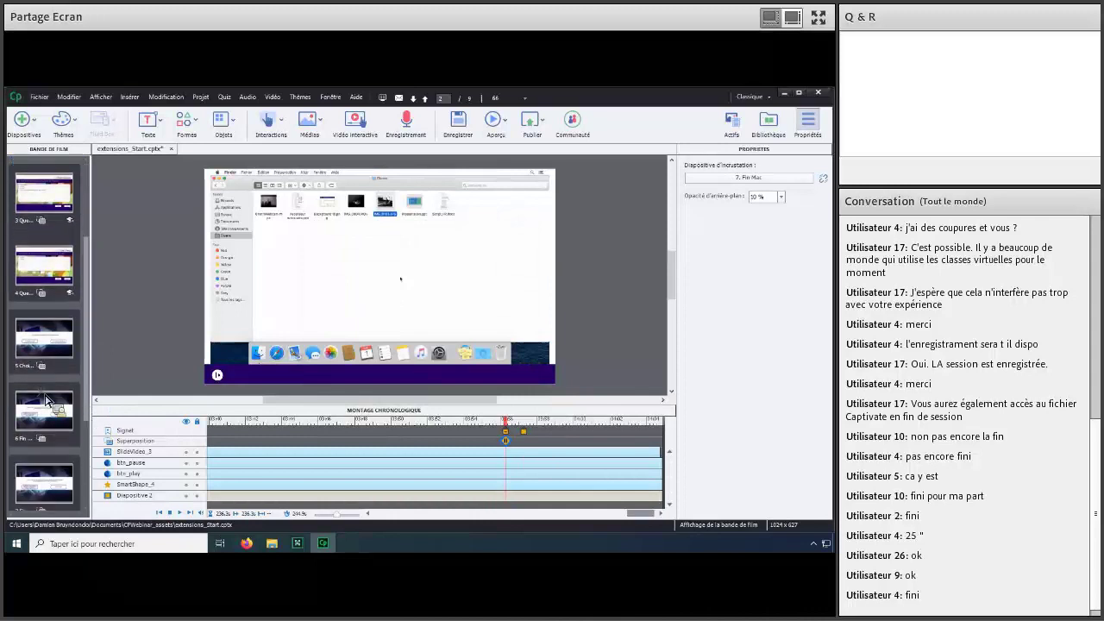
click(47, 399)
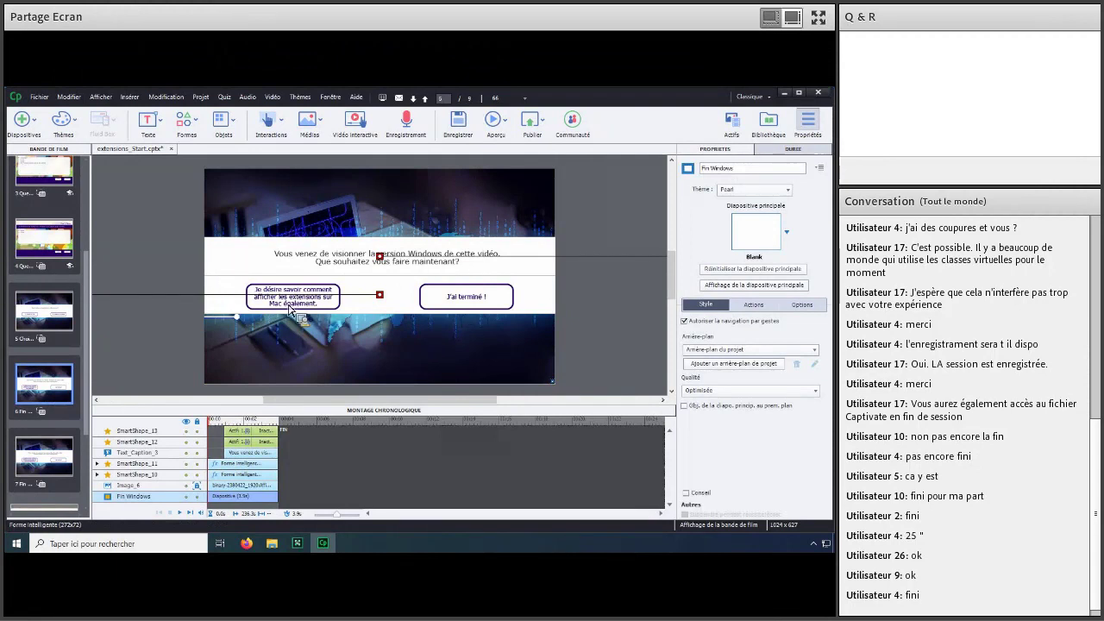
click(293, 310)
click(740, 345)
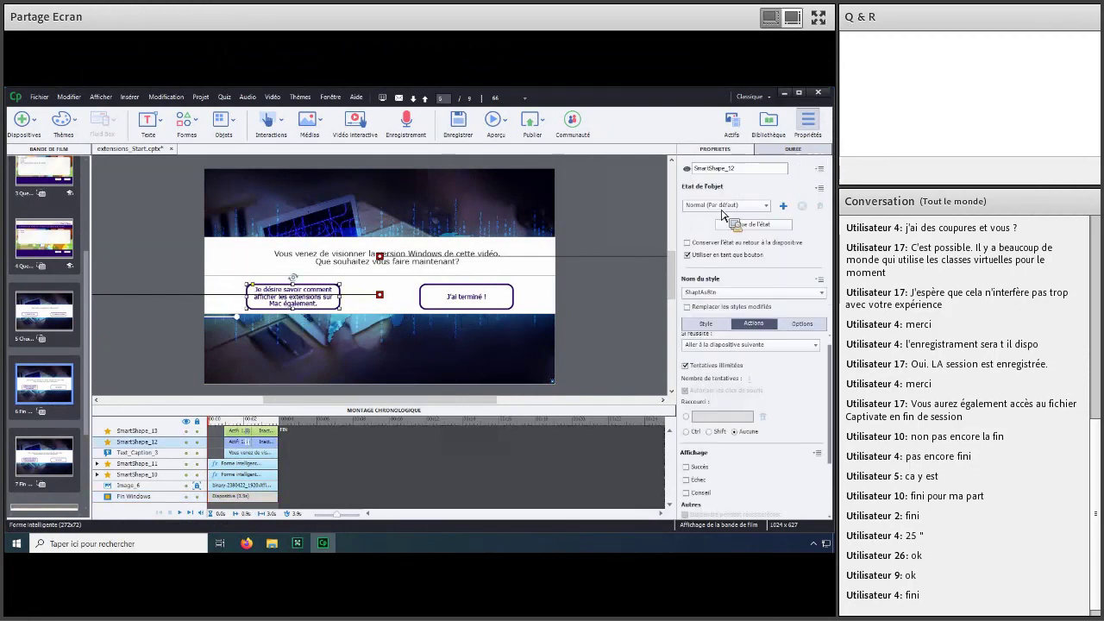
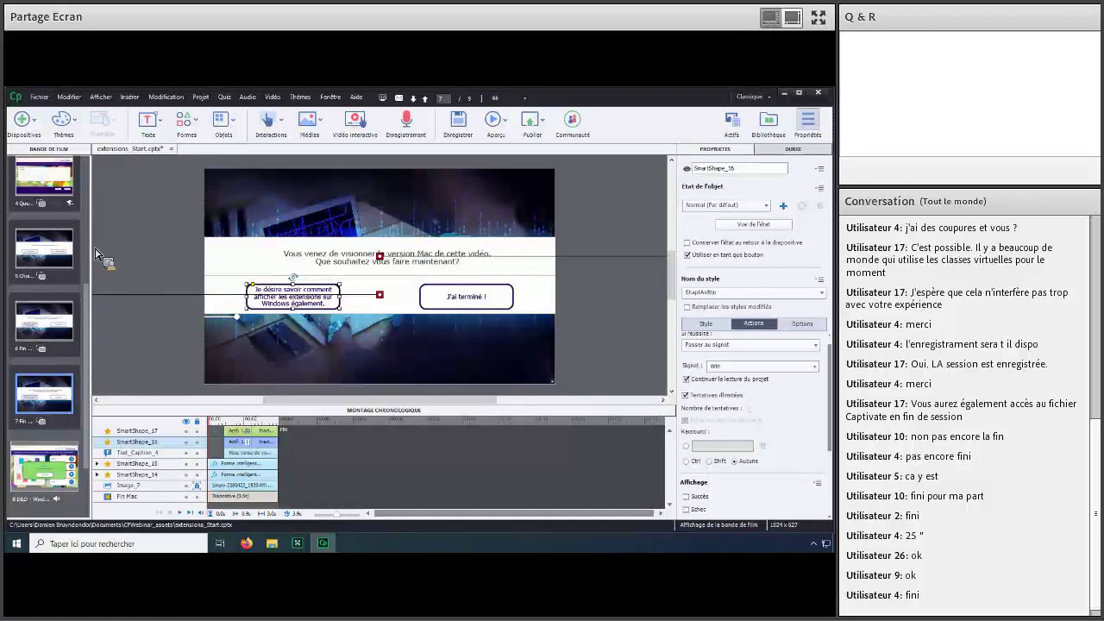
Examine the D&D - Windows exercise slide, temporarily hiding its "Bravo !" message and Continuer button to see the draggable items and targets.
scroll(91, 259, up, 5)
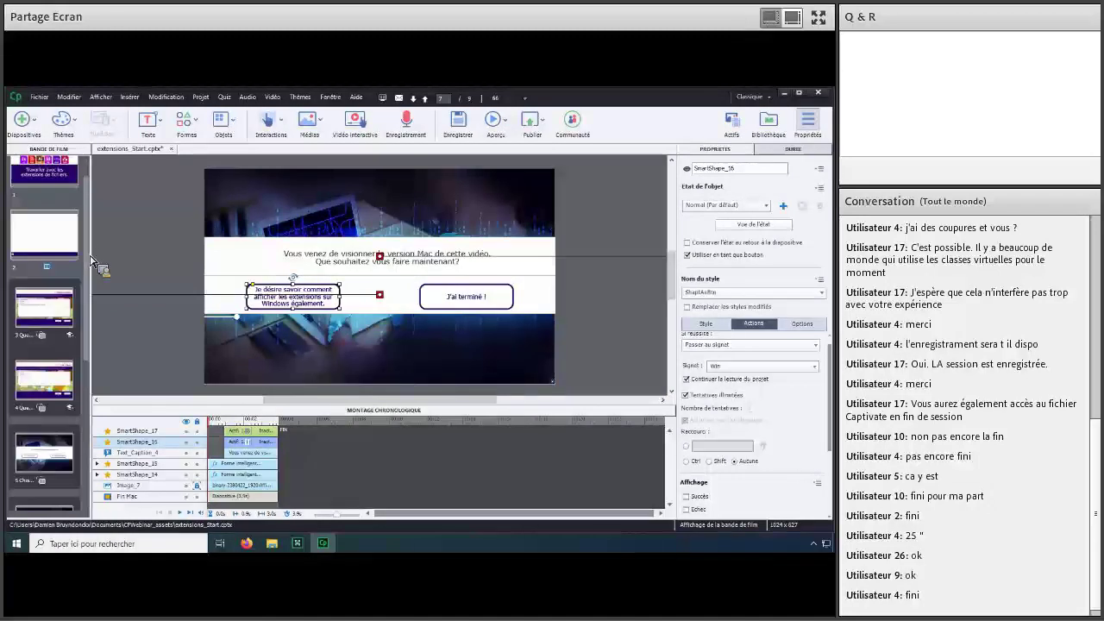
drag(25, 233, 57, 410)
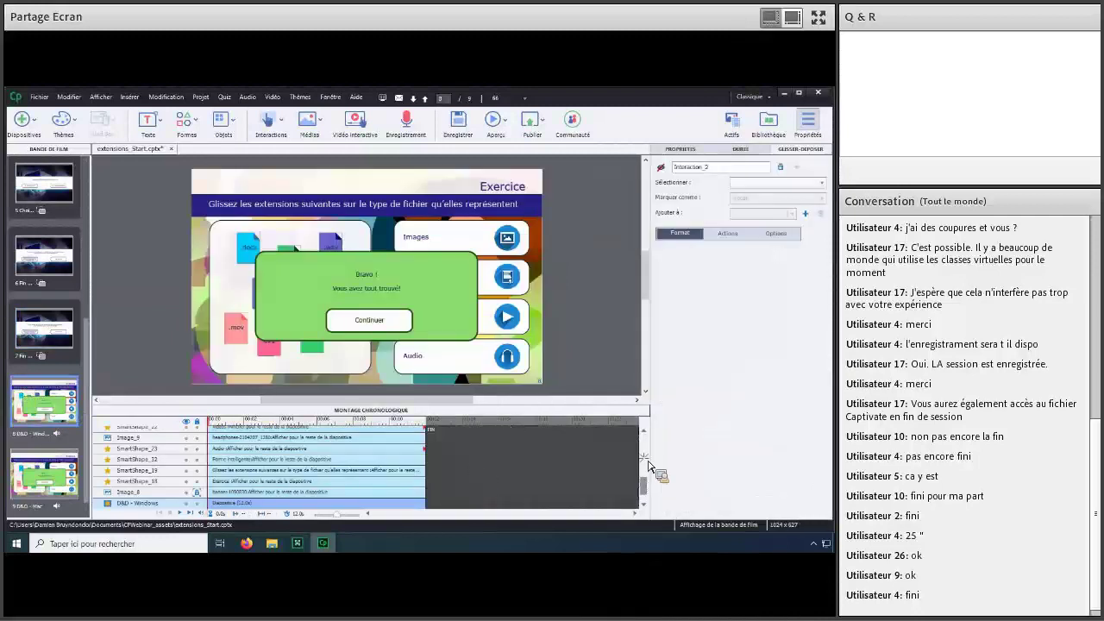
scroll(592, 451, up, 10)
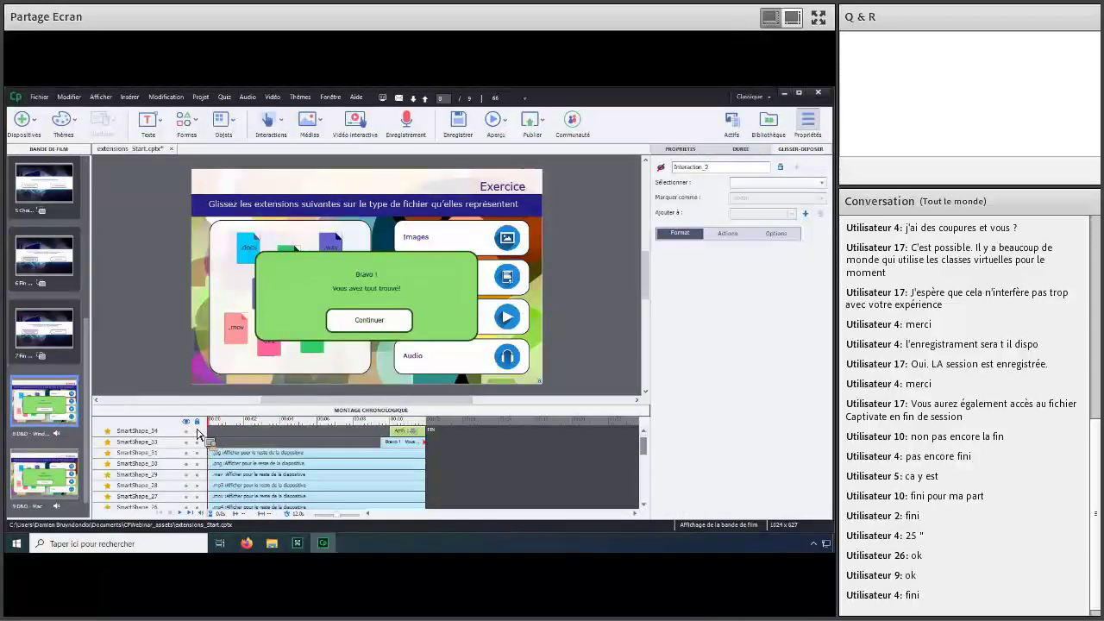
click(187, 430)
click(186, 442)
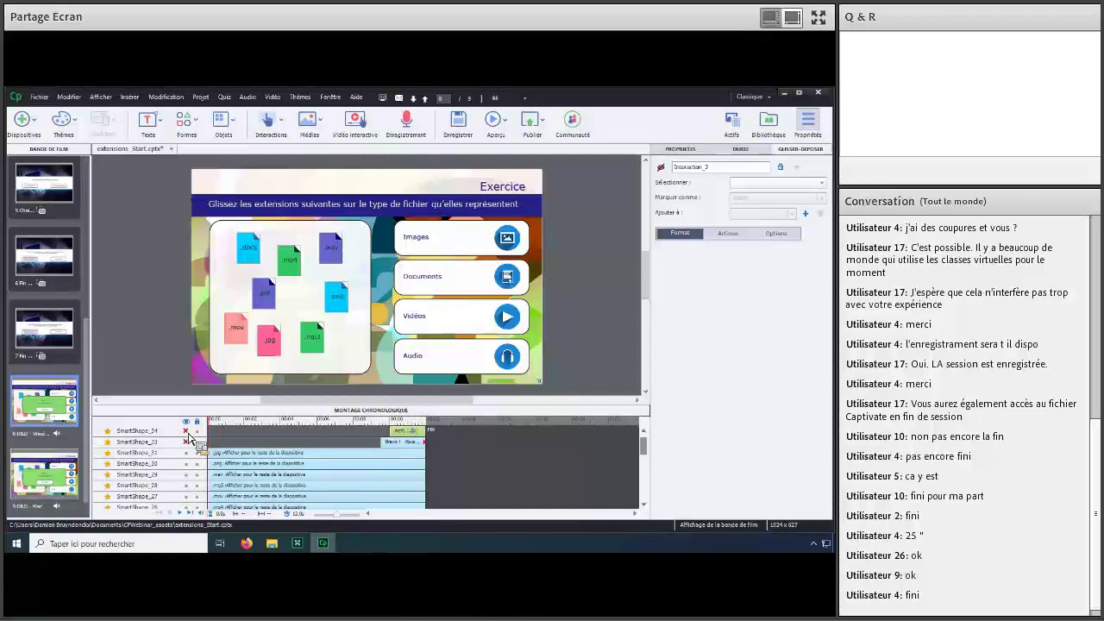
click(355, 319)
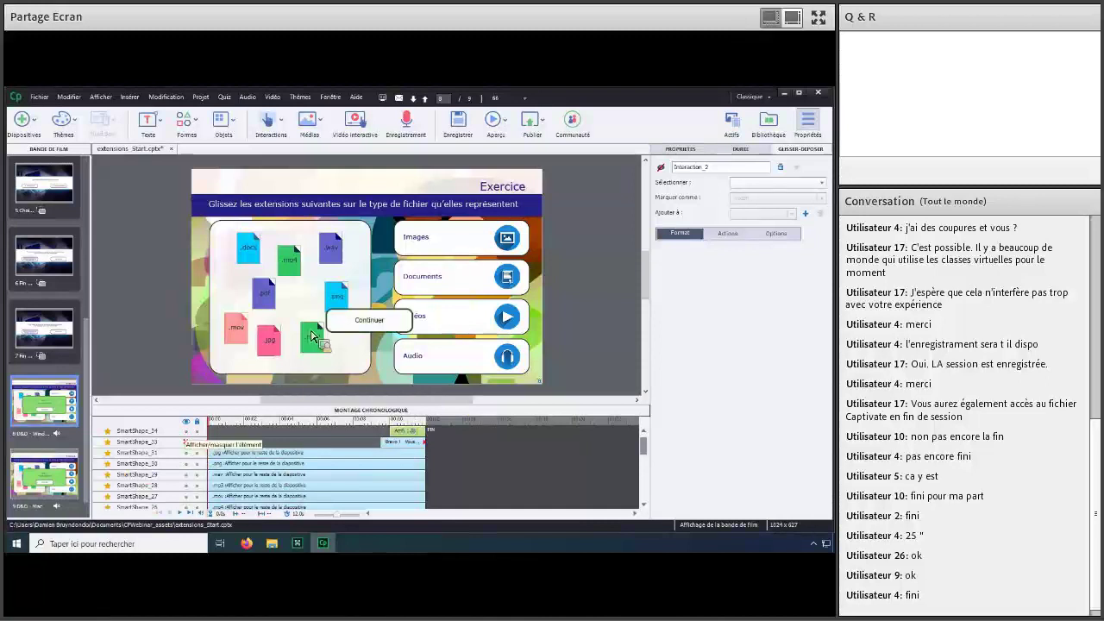
click(375, 321)
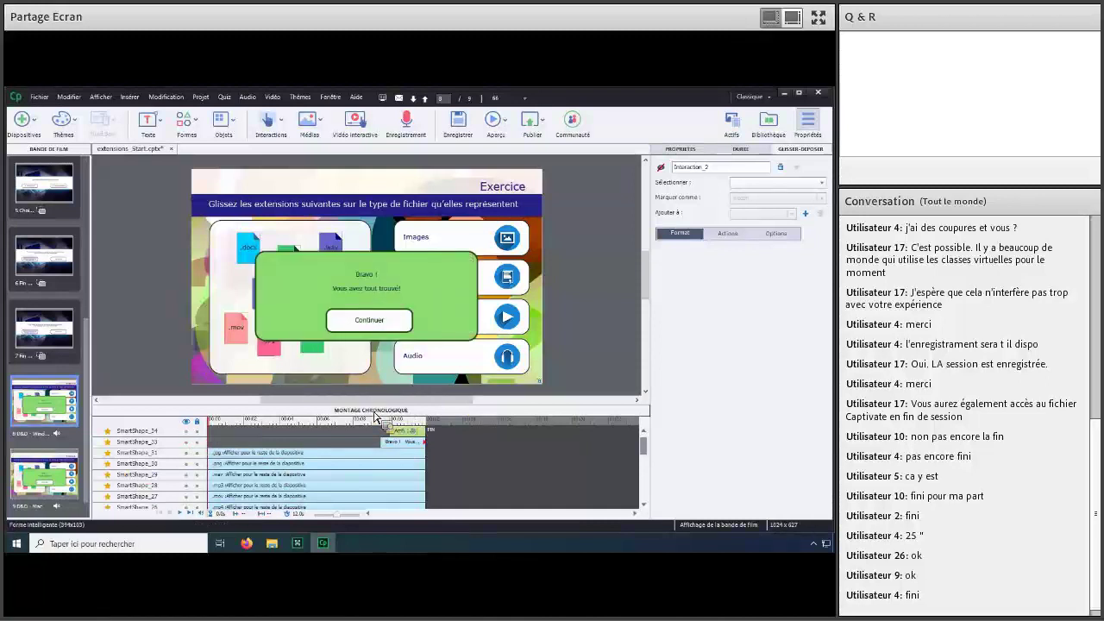
click(392, 339)
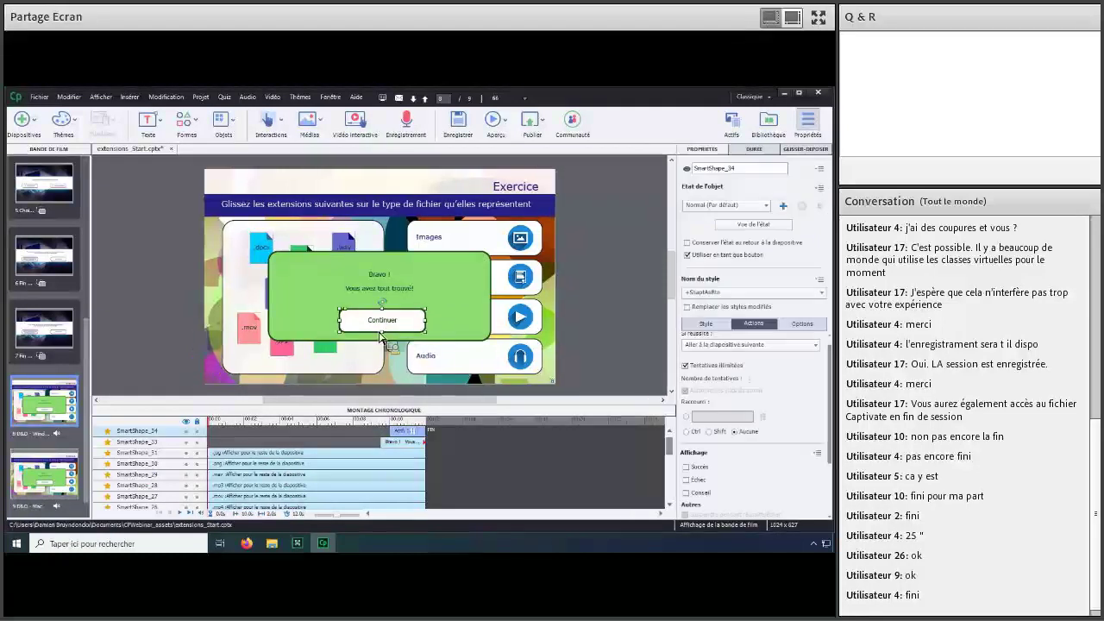
Switch between the D&D - Mac and D&D - Windows slides to compare the two exercises.
click(38, 427)
click(69, 470)
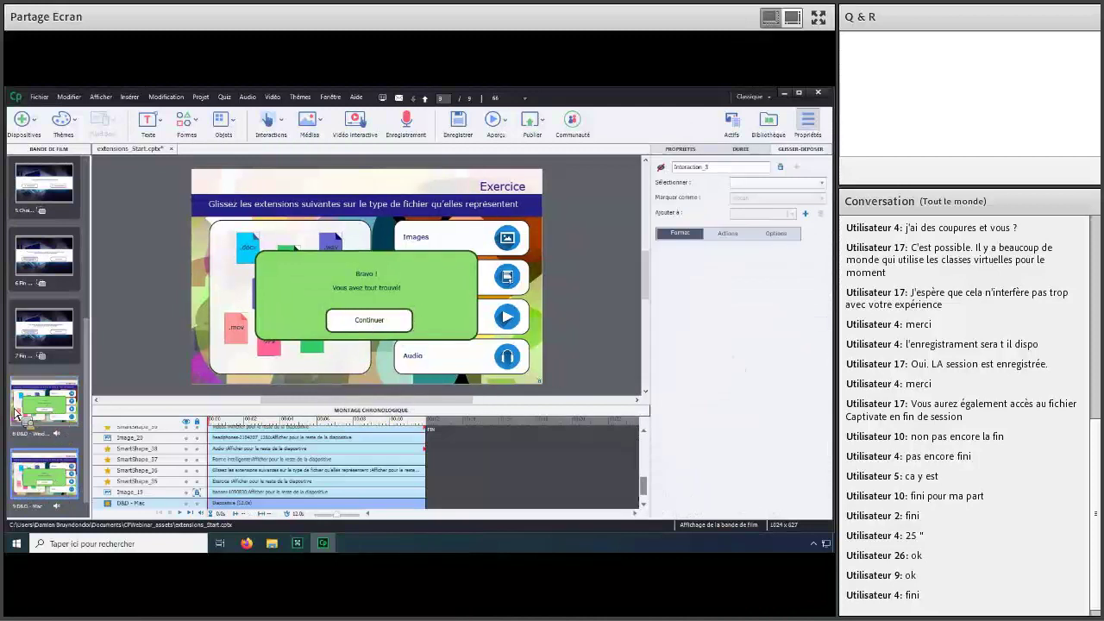
click(53, 423)
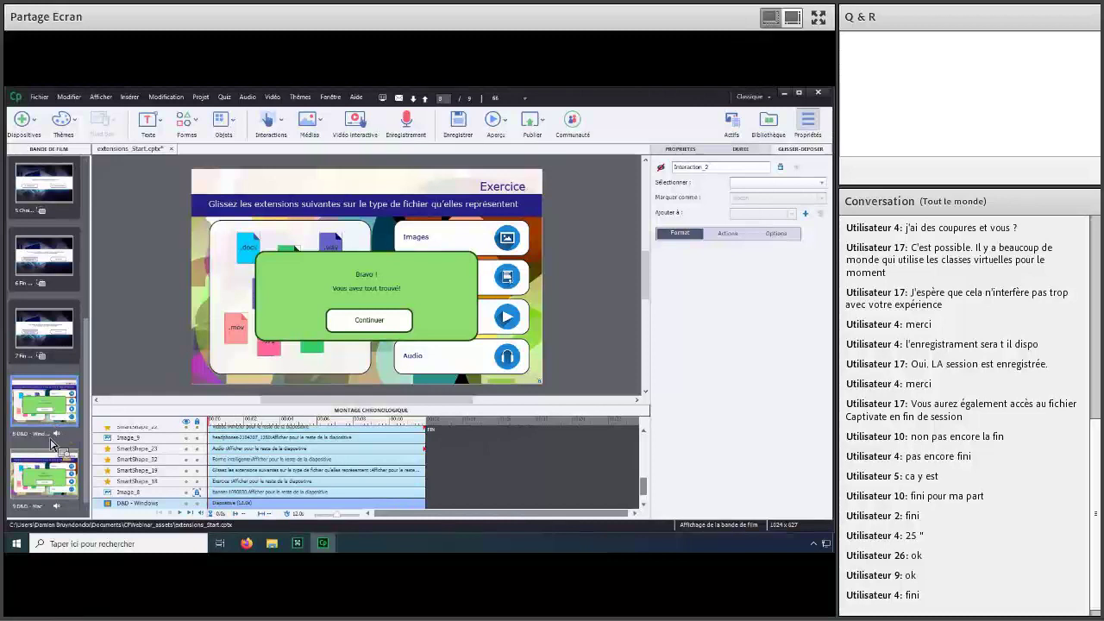
click(49, 489)
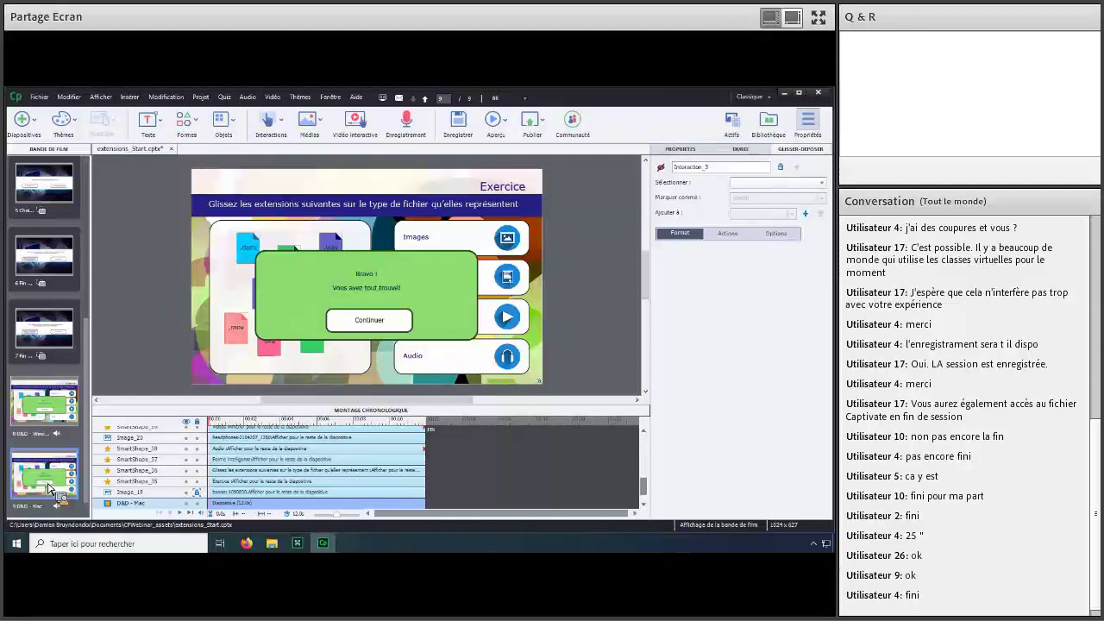
Insert the D&D - Windows slide as an overlay on the slide 2 video at about 121 seconds, within the Windows section.
drag(49, 489, 11, 273)
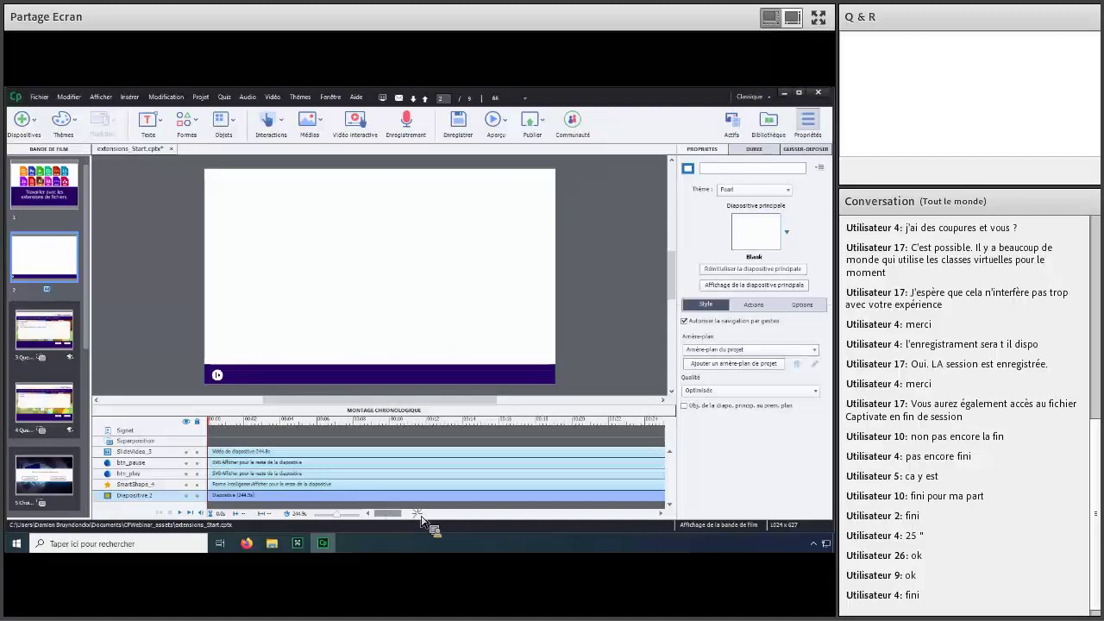
drag(472, 516, 530, 517)
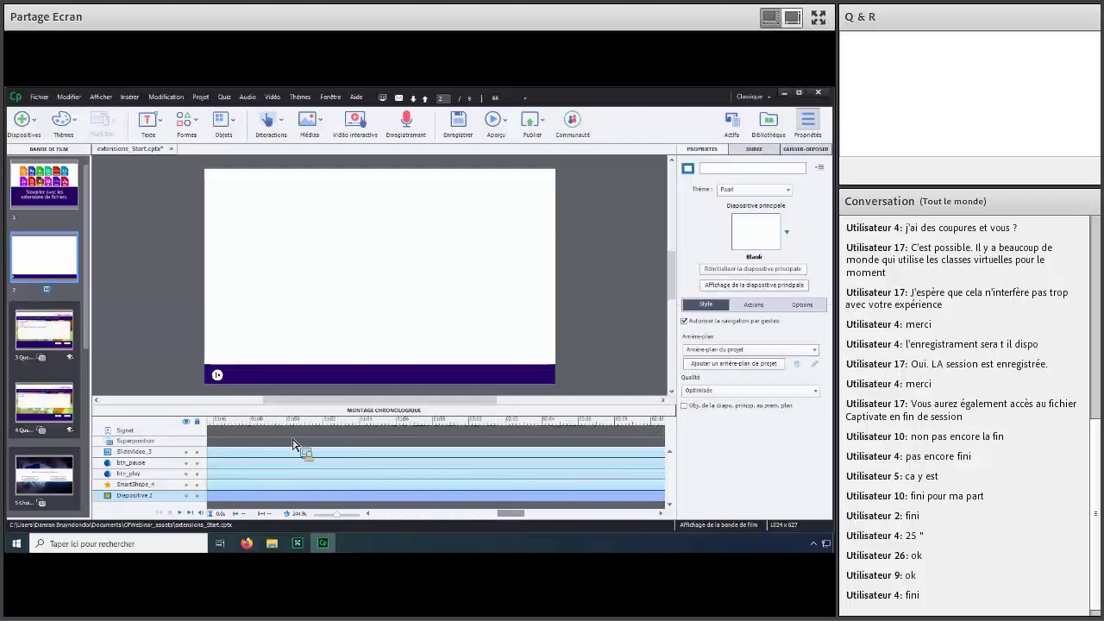
mouse_move(238, 429)
mouse_down()
mouse_move(283, 468)
mouse_move(523, 535)
mouse_move(537, 525)
mouse_move(313, 429)
mouse_up()
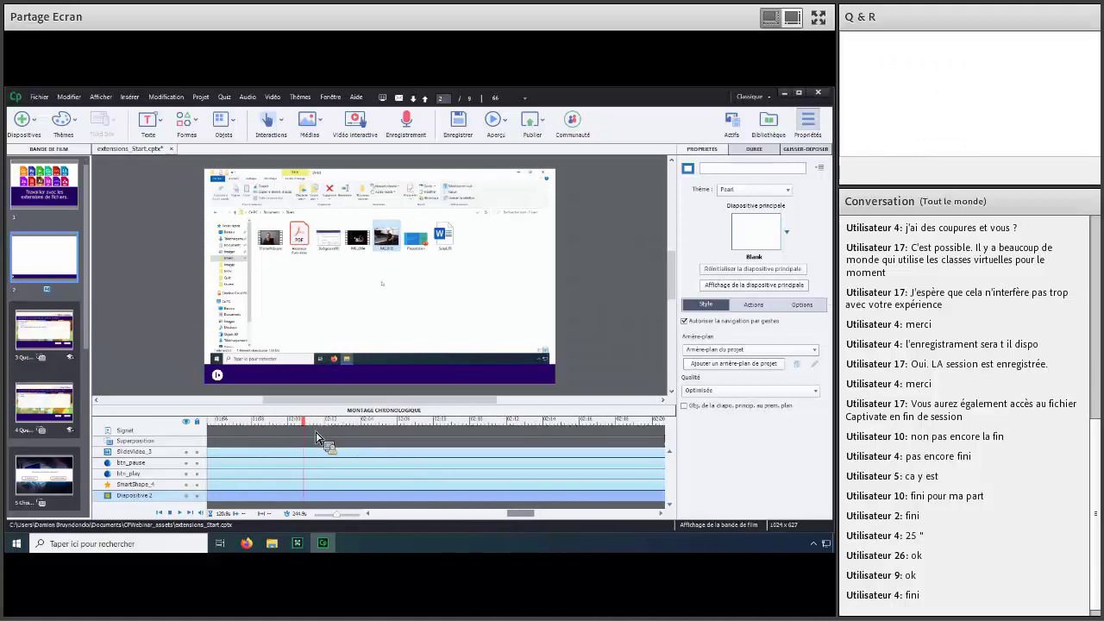
mouse_move(312, 445)
mouse_down()
mouse_move(354, 439)
mouse_move(416, 395)
mouse_move(412, 309)
mouse_up()
click(414, 274)
click(447, 384)
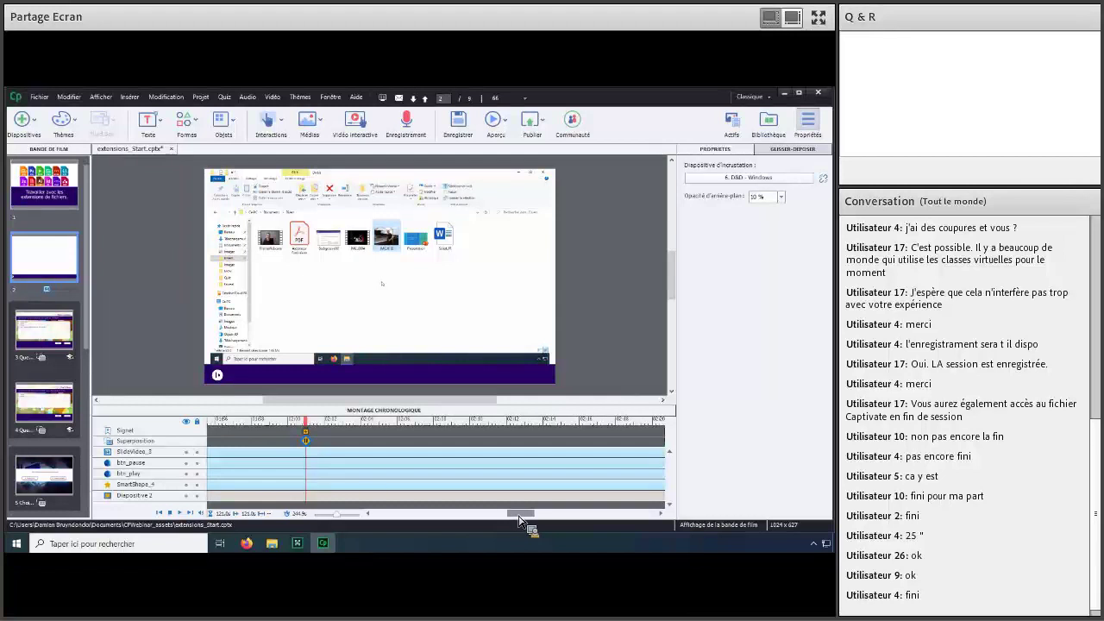
Insert the D&D - Mac slide as an overlay on the slide 2 video at about 187 seconds, within the Mac section.
drag(565, 513, 589, 514)
scroll(492, 453, right, 3)
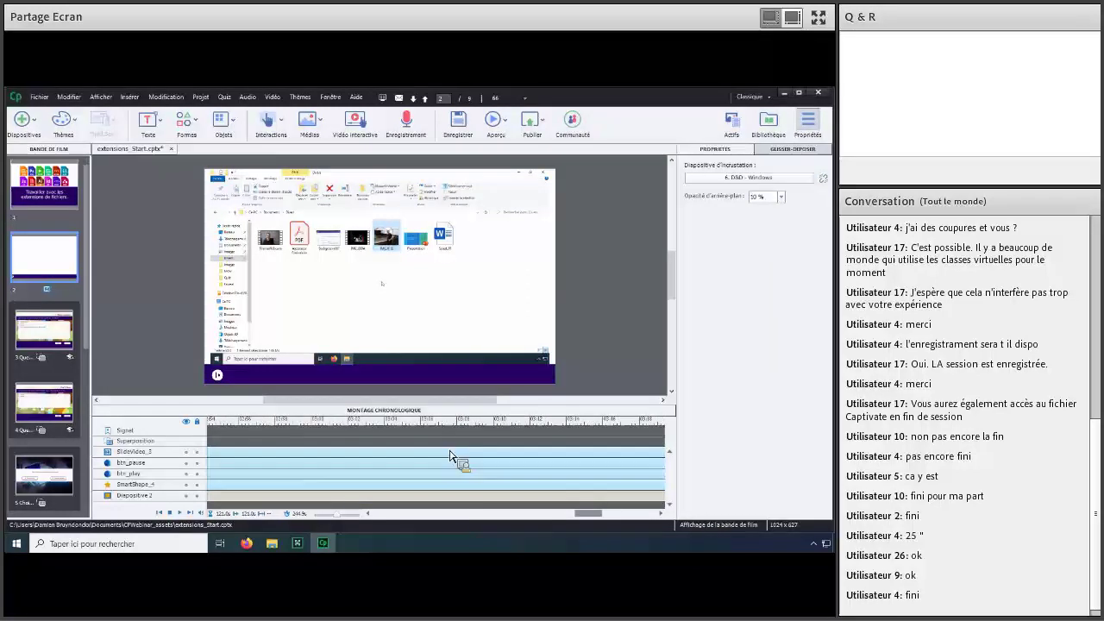
click(443, 441)
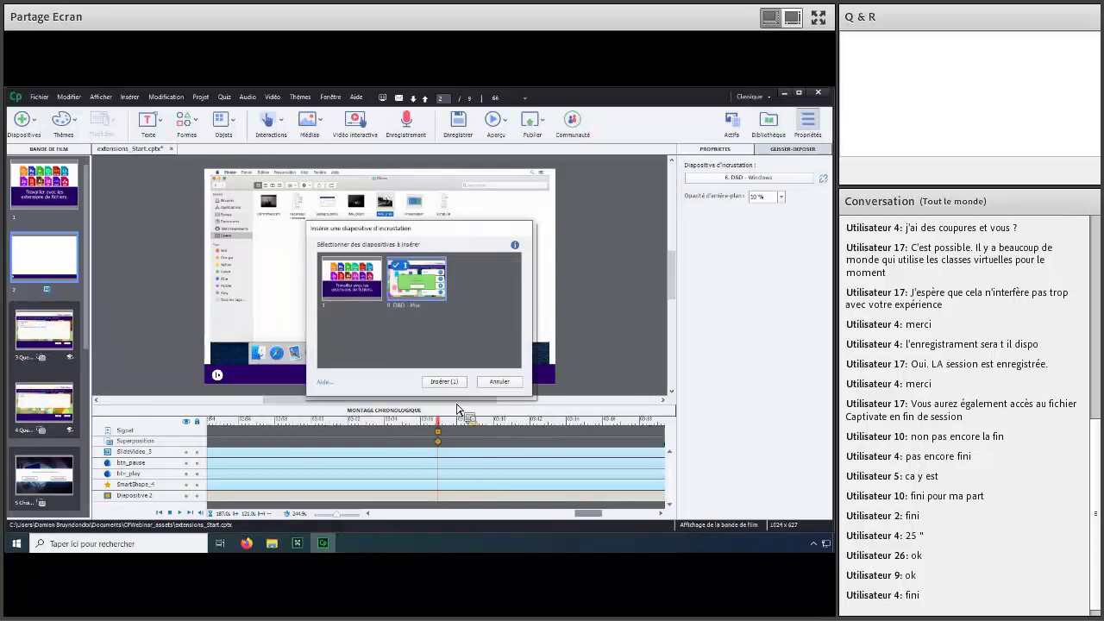
key(Return)
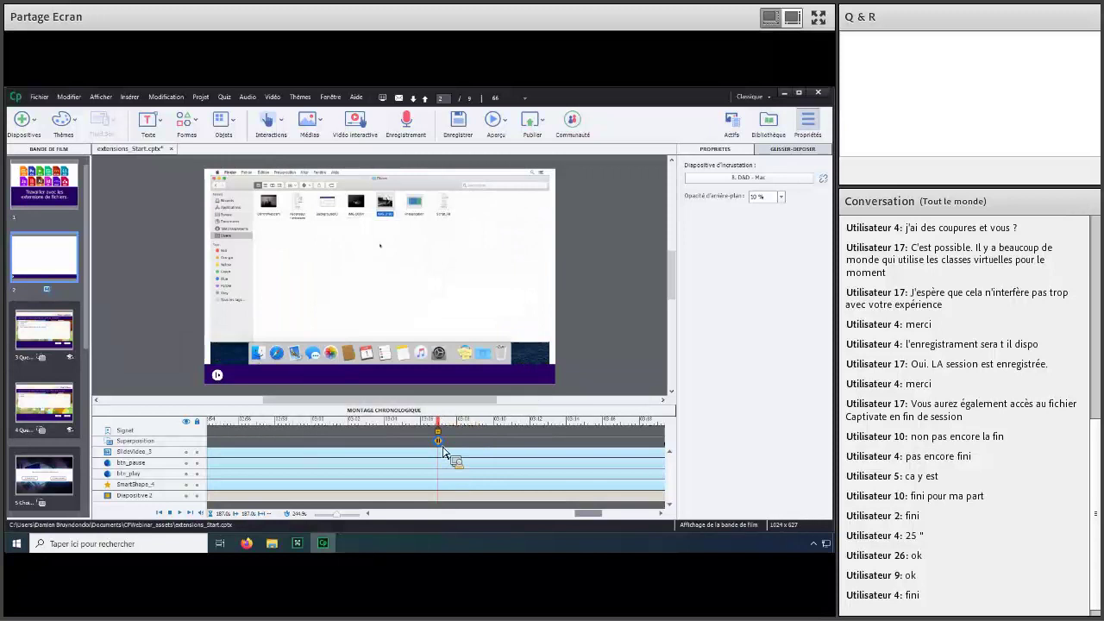
mouse_move(440, 445)
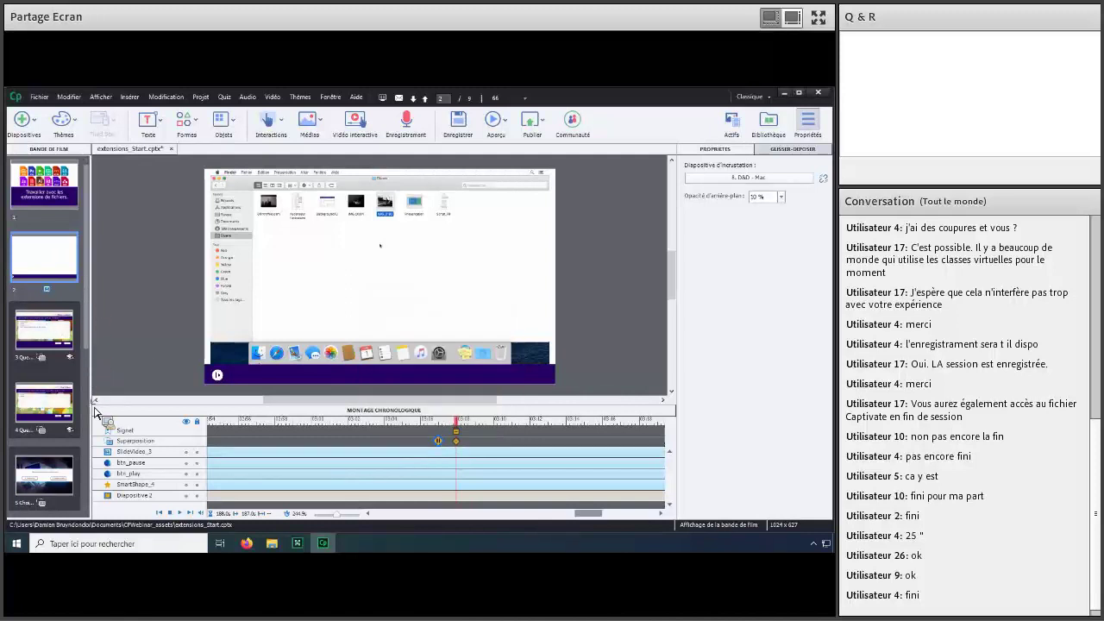
Set the success action of the Continuer button on the D&D - Windows slide to Continuer.
scroll(58, 327, down, 2)
scroll(57, 308, down, 3)
click(57, 308)
drag(405, 359, 382, 337)
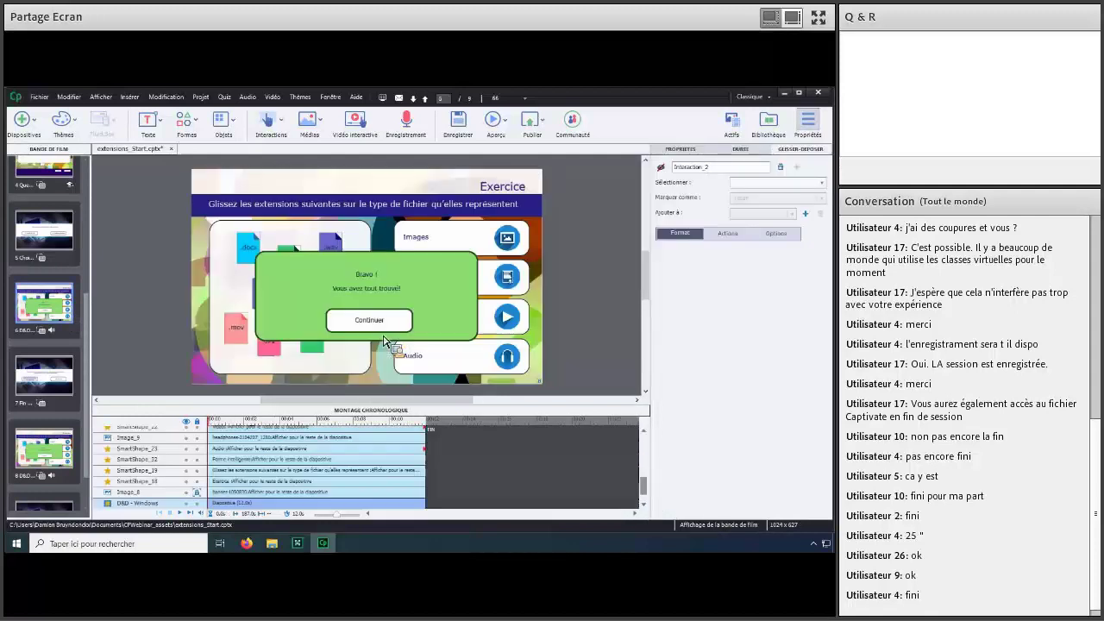
click(380, 329)
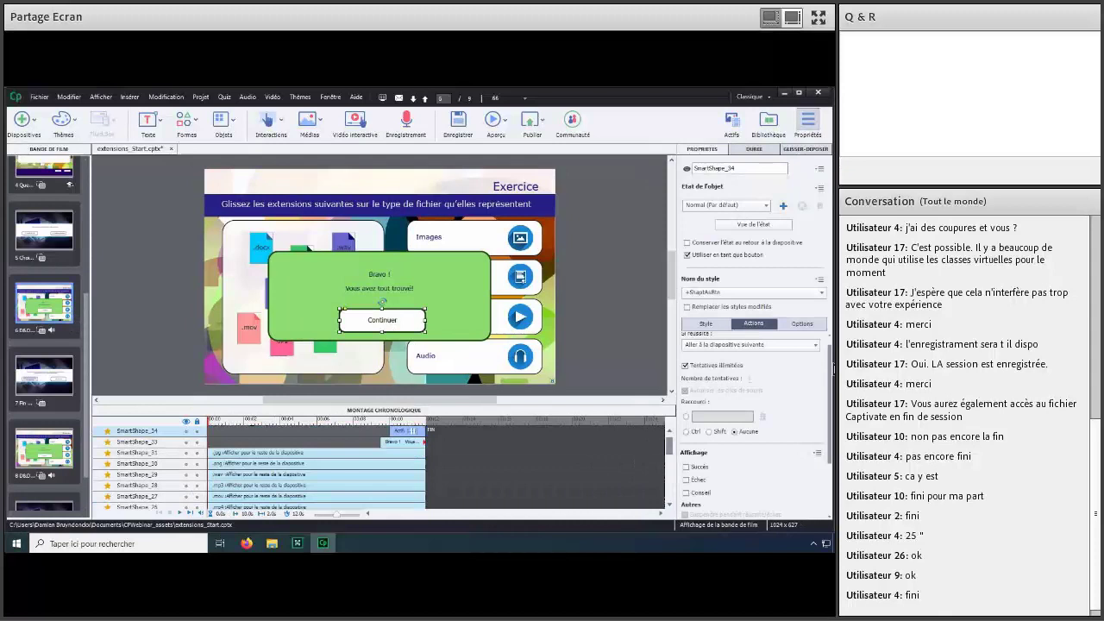
scroll(765, 365, up, 1)
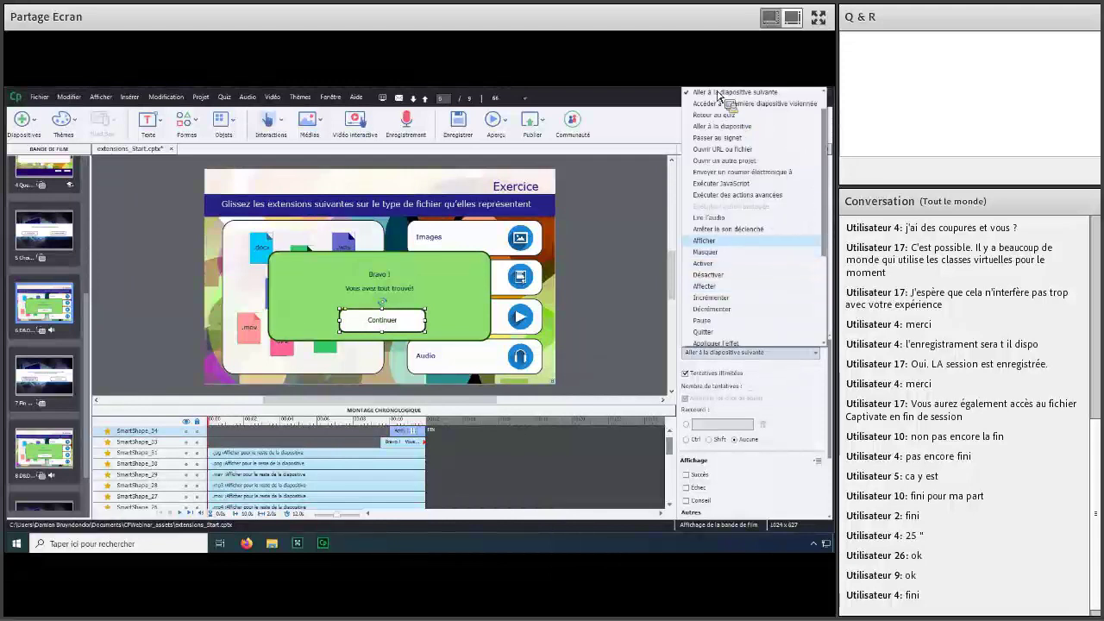
scroll(751, 188, up, 1)
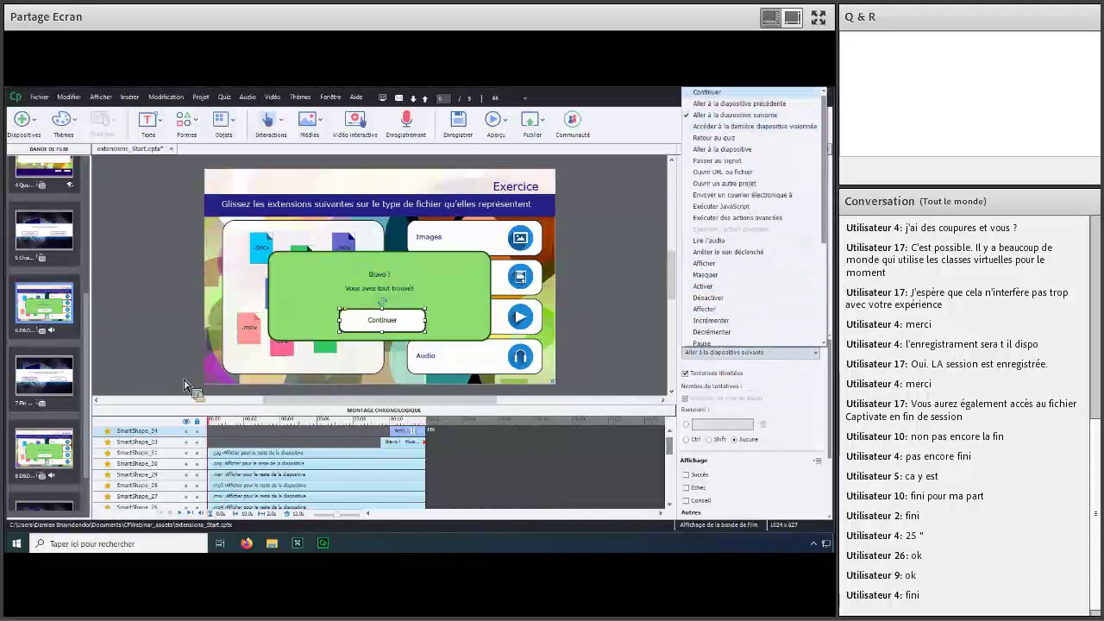
click(704, 93)
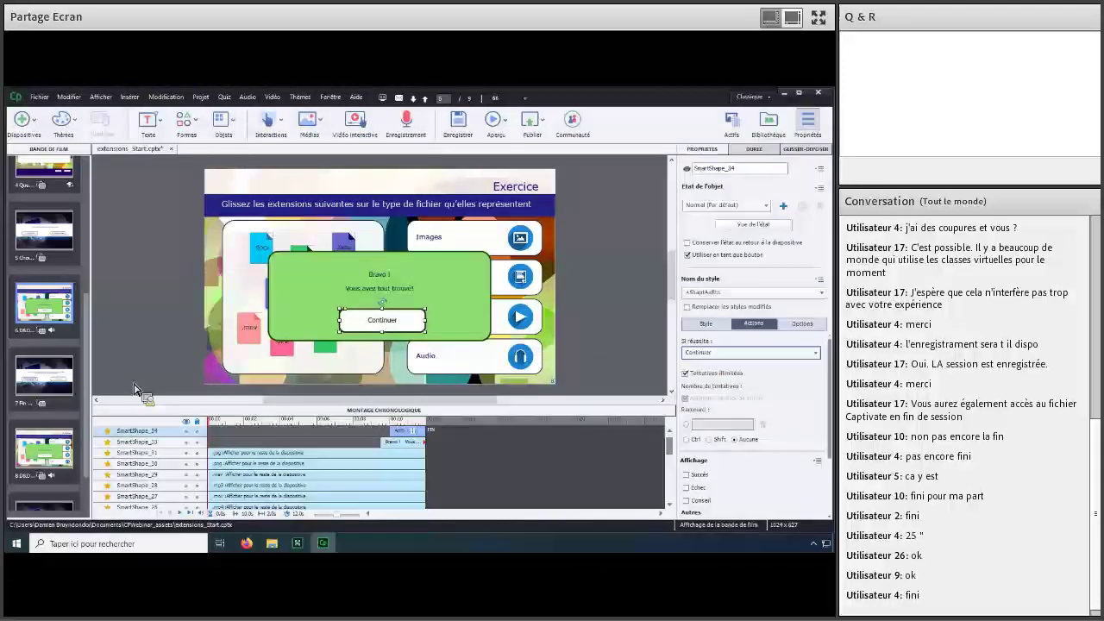
Set the success action of the Continuer button on the D&D - Mac slide to Continuer and save the project.
click(63, 459)
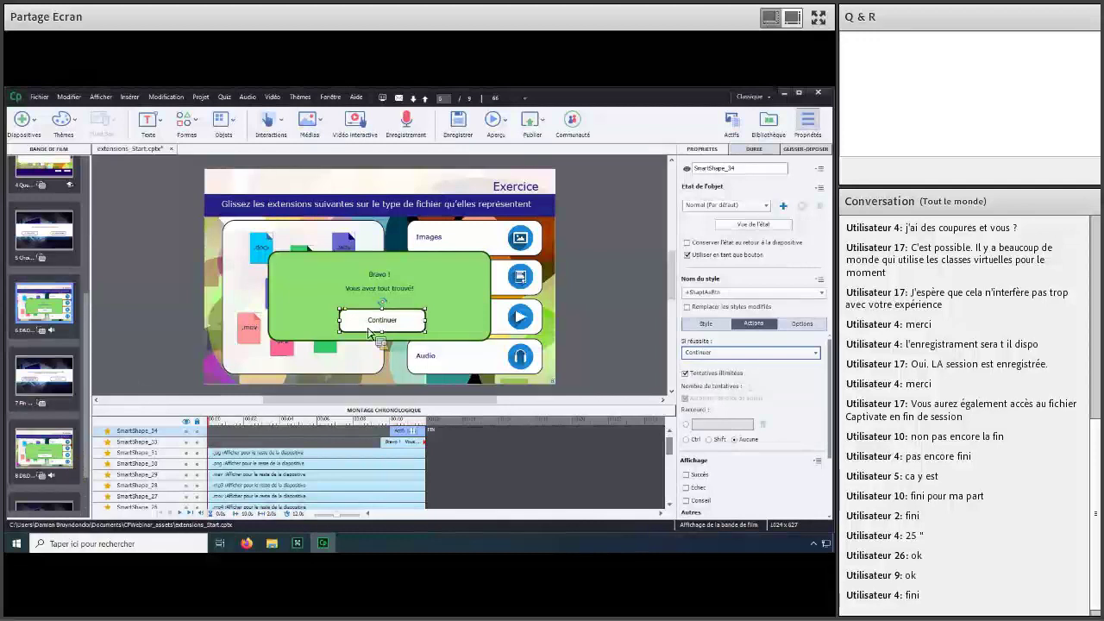
click(604, 361)
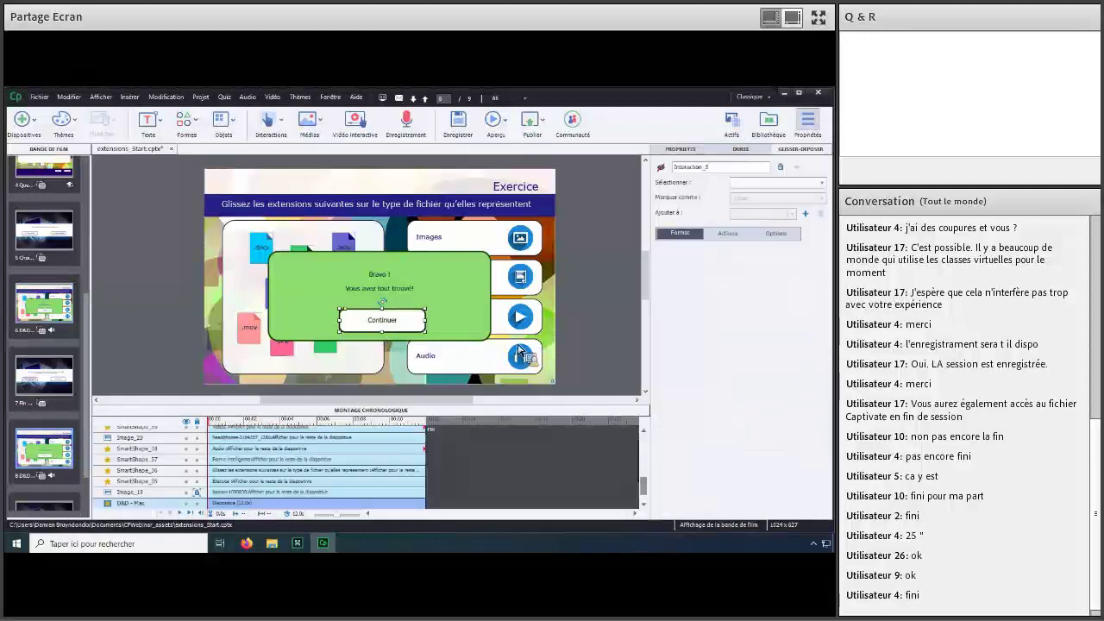
click(723, 357)
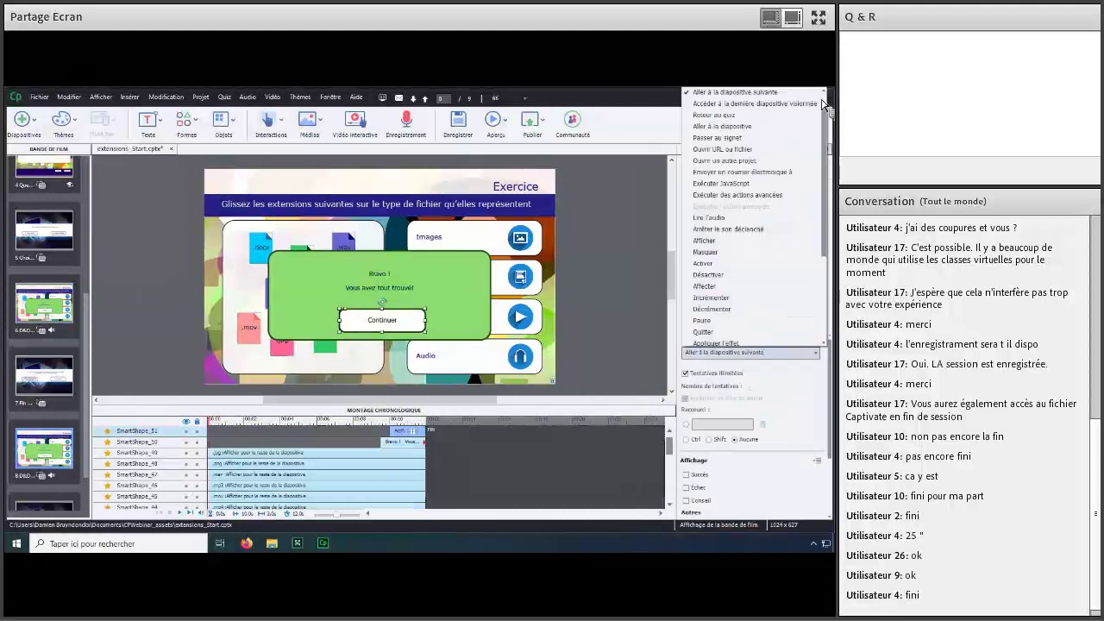
click(561, 354)
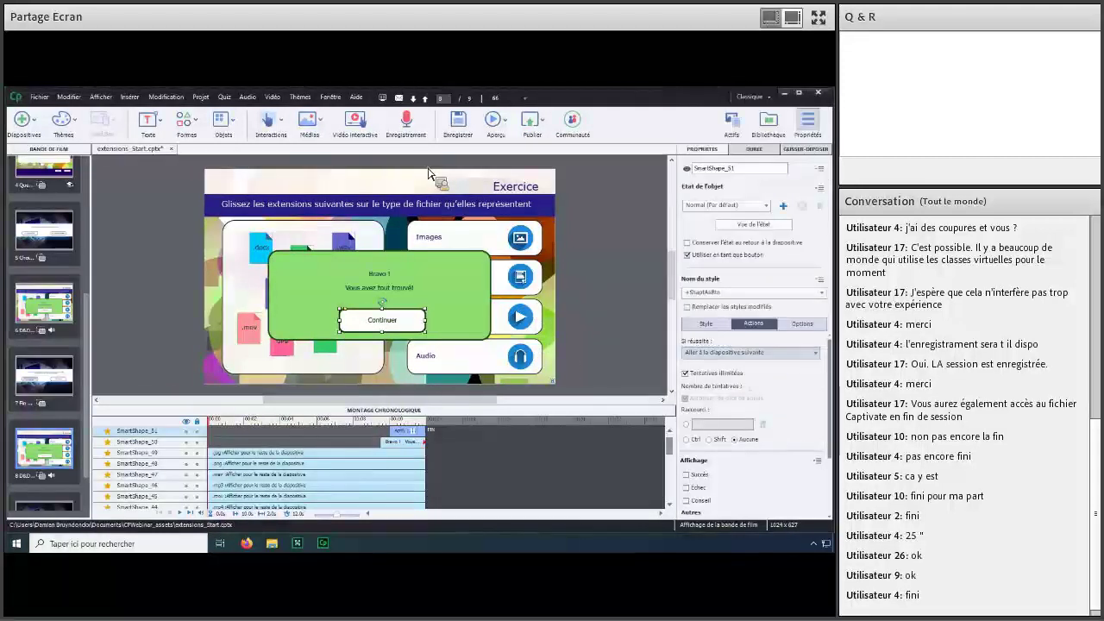
click(463, 134)
click(462, 136)
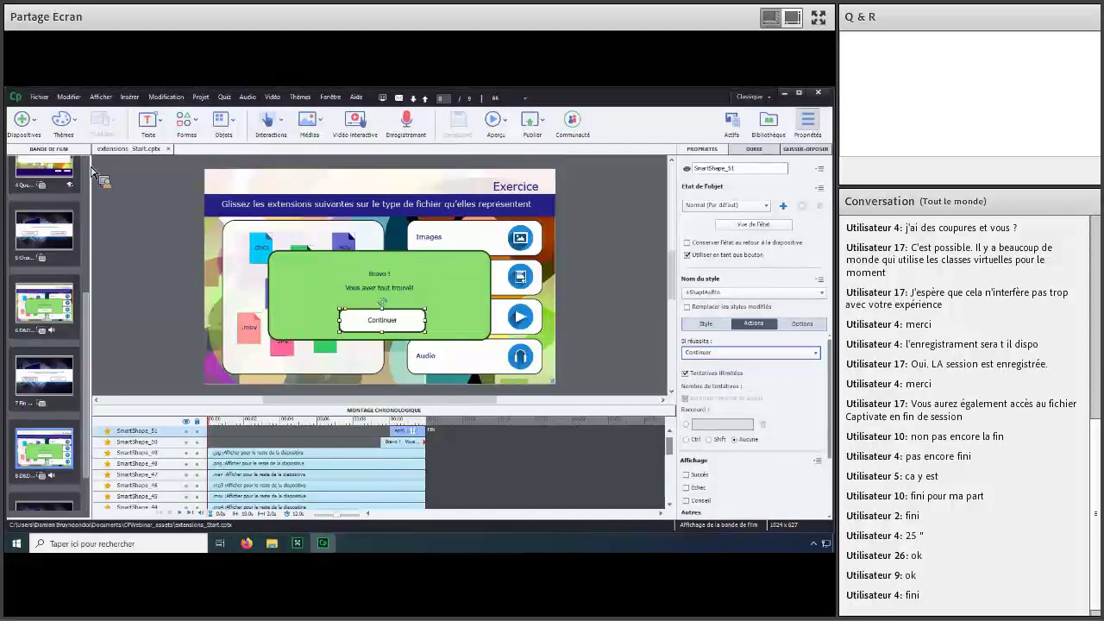
scroll(91, 167, up, 5)
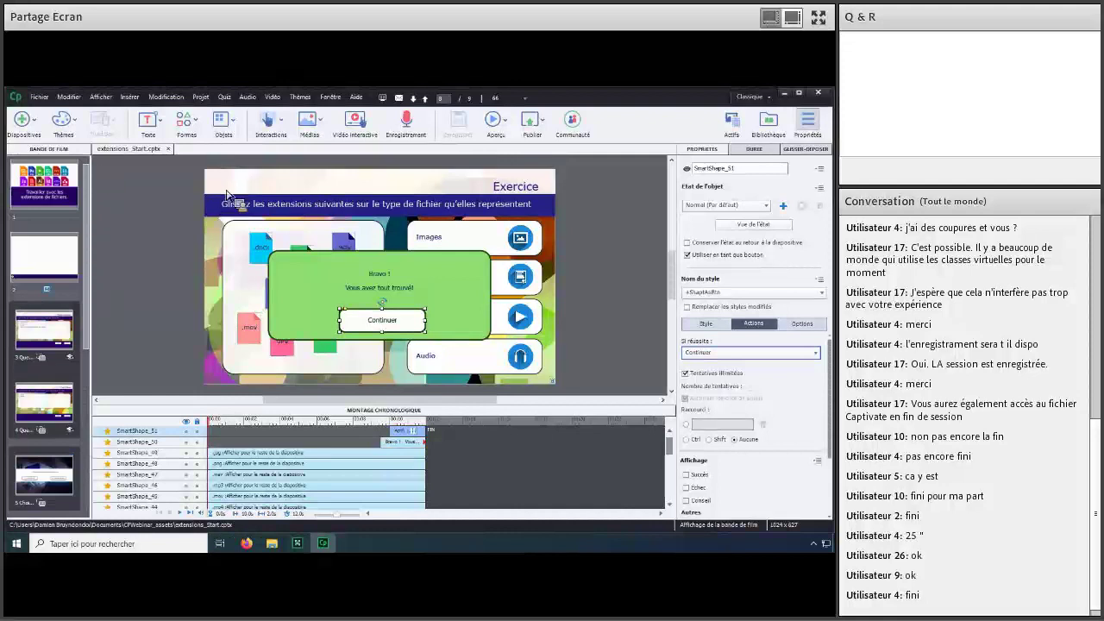
click(500, 120)
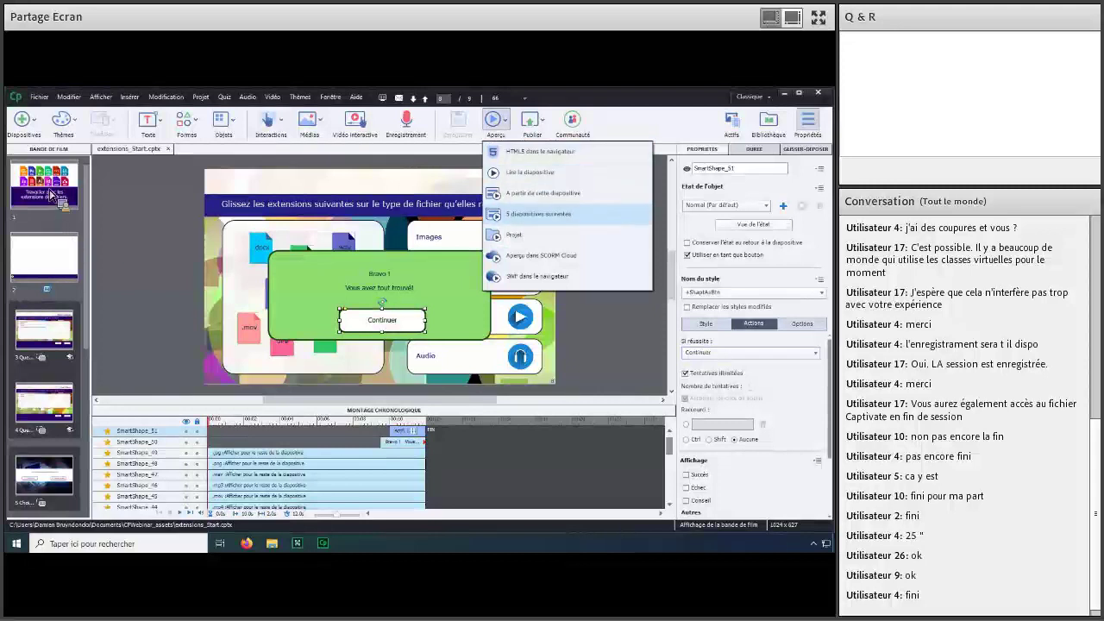
click(496, 129)
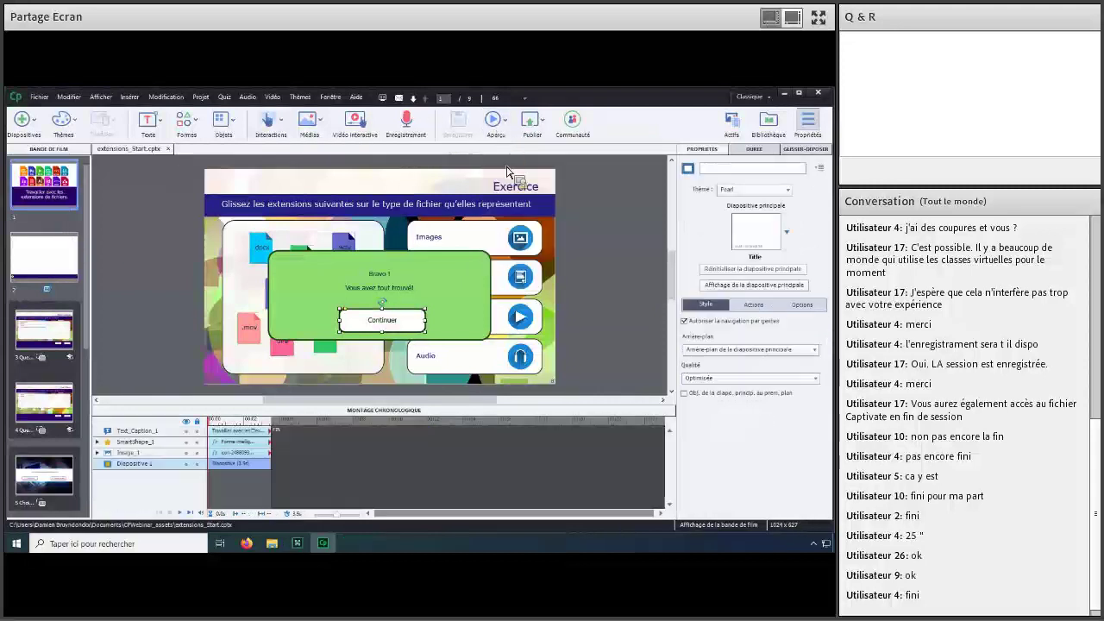
click(498, 125)
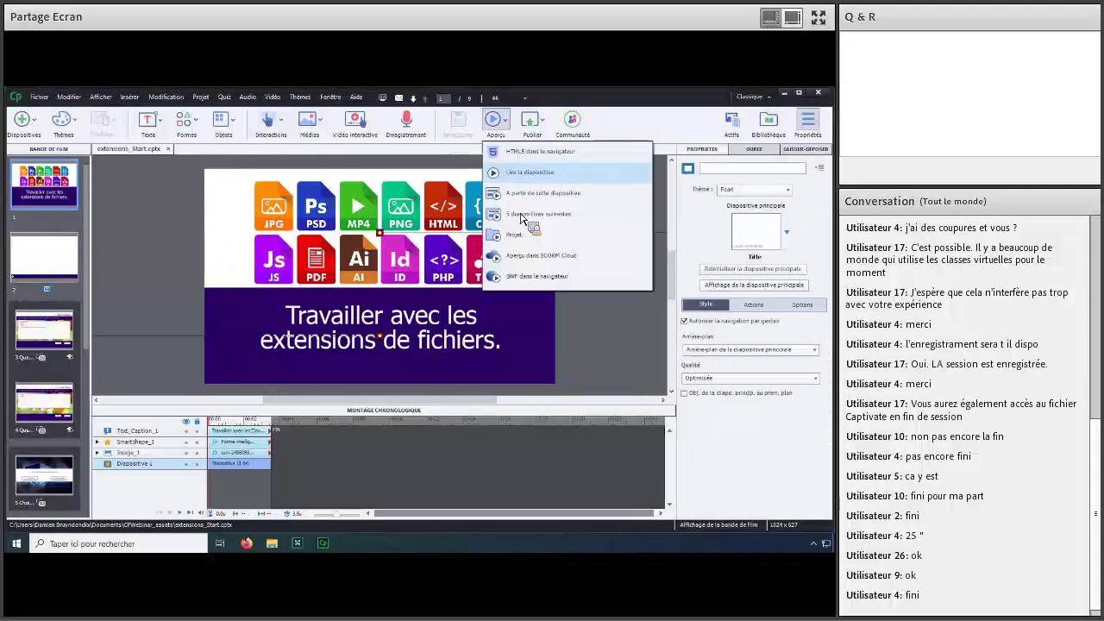
click(526, 214)
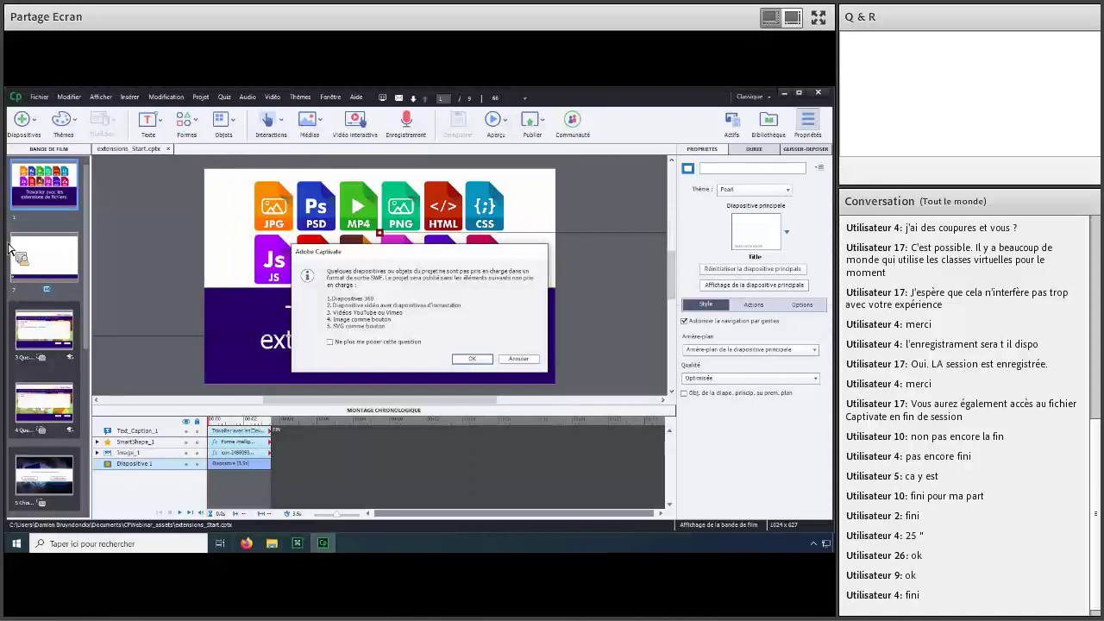
click(520, 358)
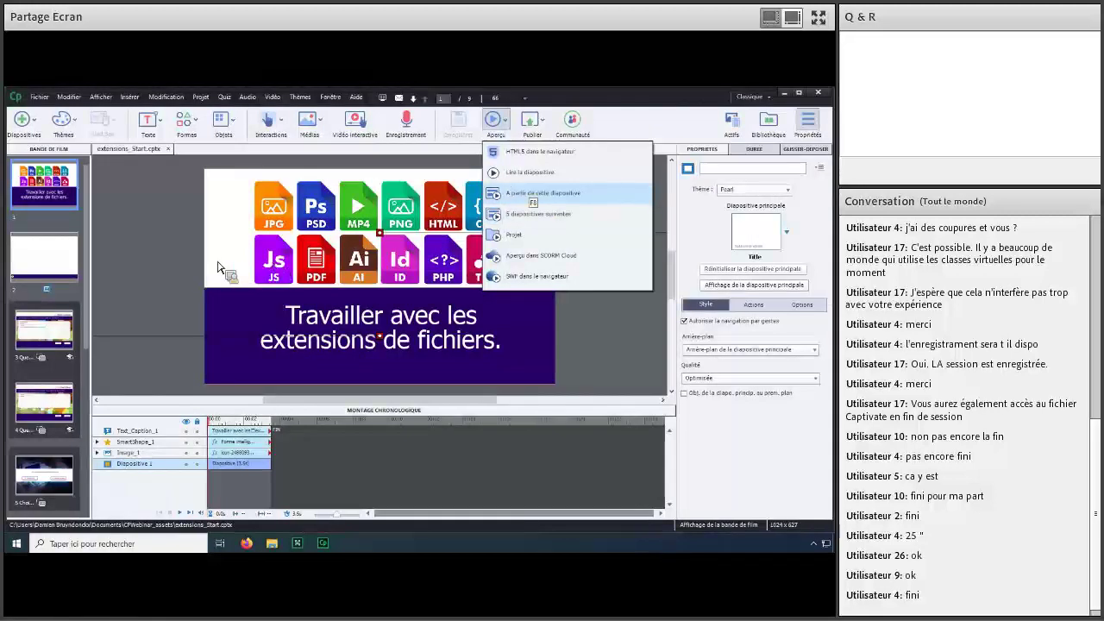
Preview the project from the title slide as HTML5 in the browser and start playback.
click(41, 198)
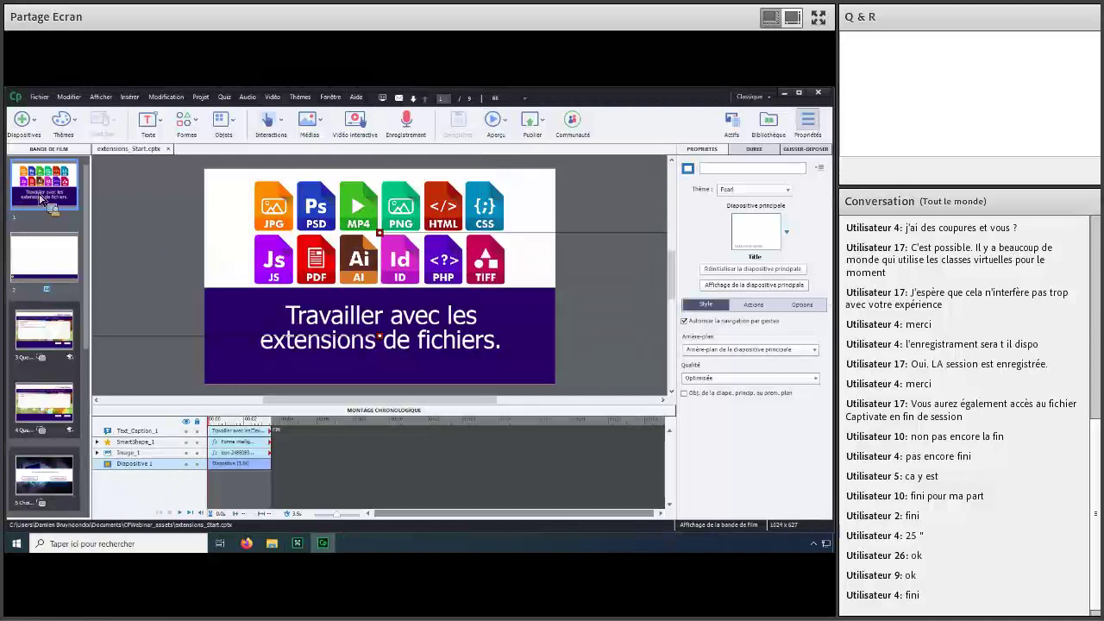
click(506, 129)
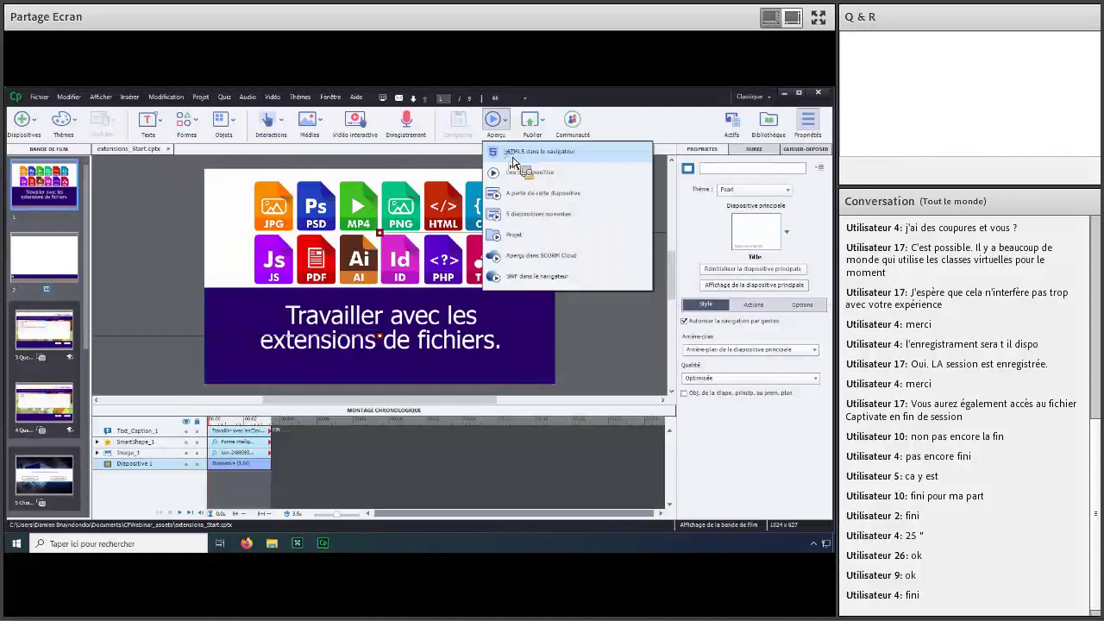
click(512, 156)
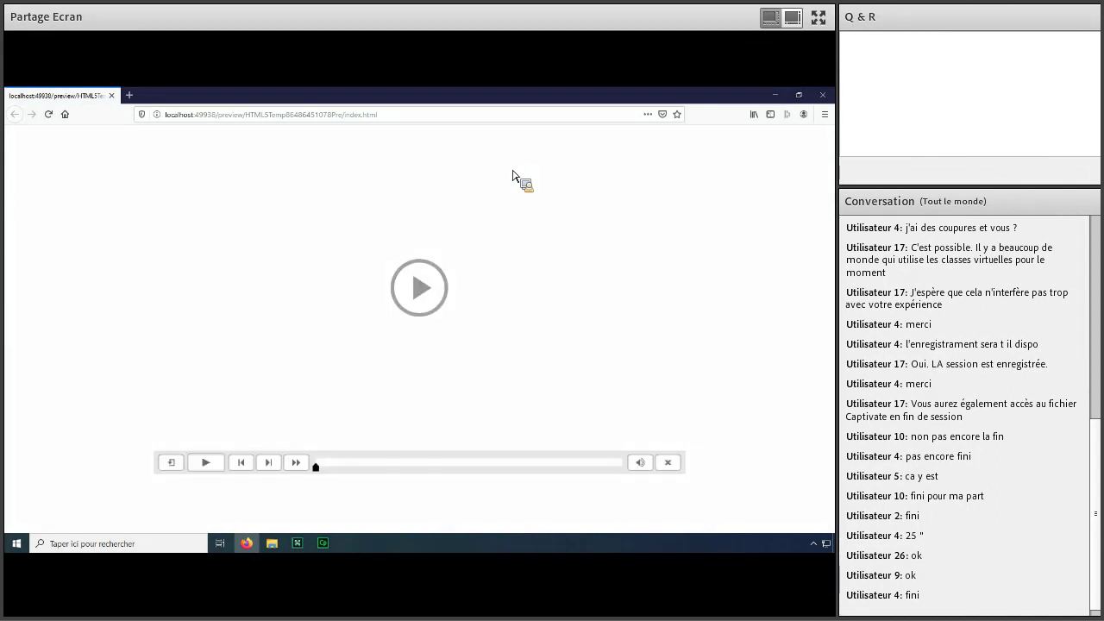
click(436, 290)
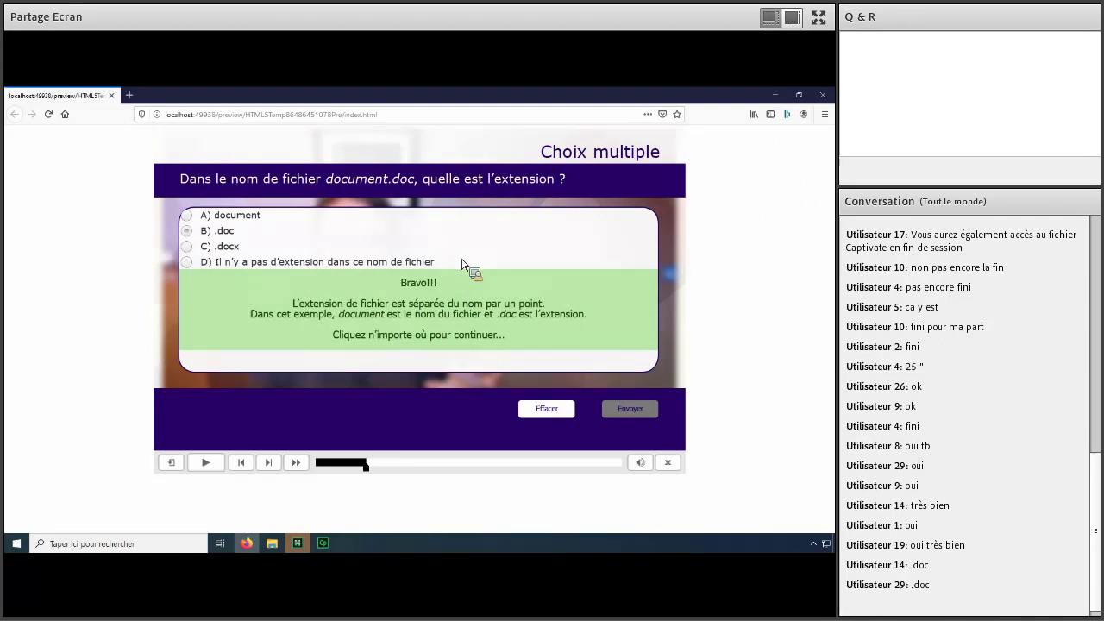
Test the preview's question overlays, continuing past the multiple-choice question, answering Faux to the true/false question and choosing Je travaille sur Mac.
click(318, 347)
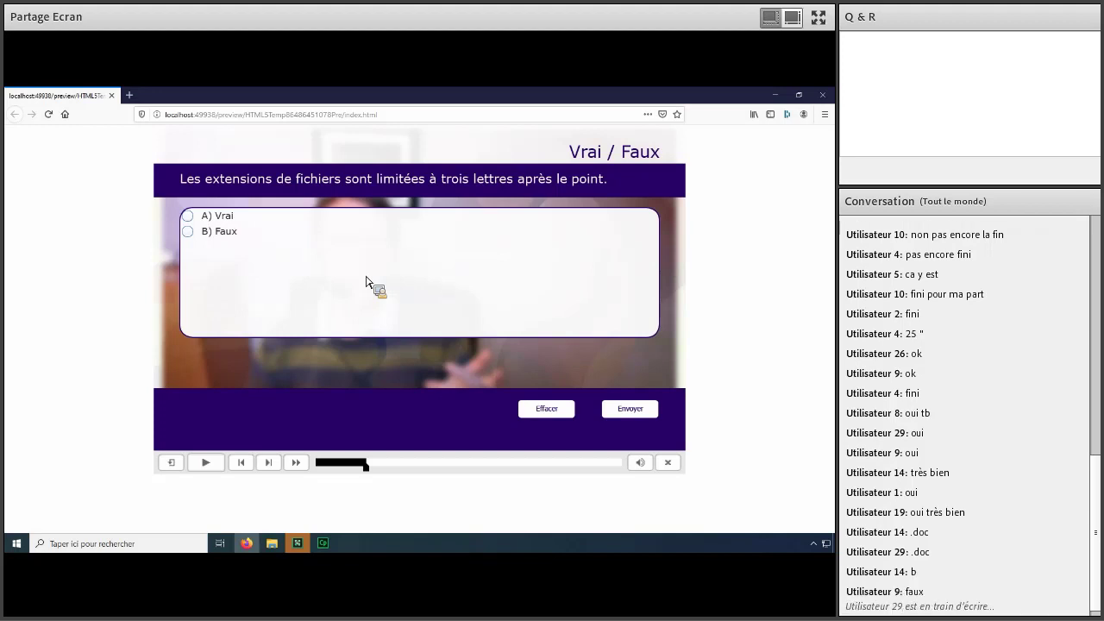
click(189, 232)
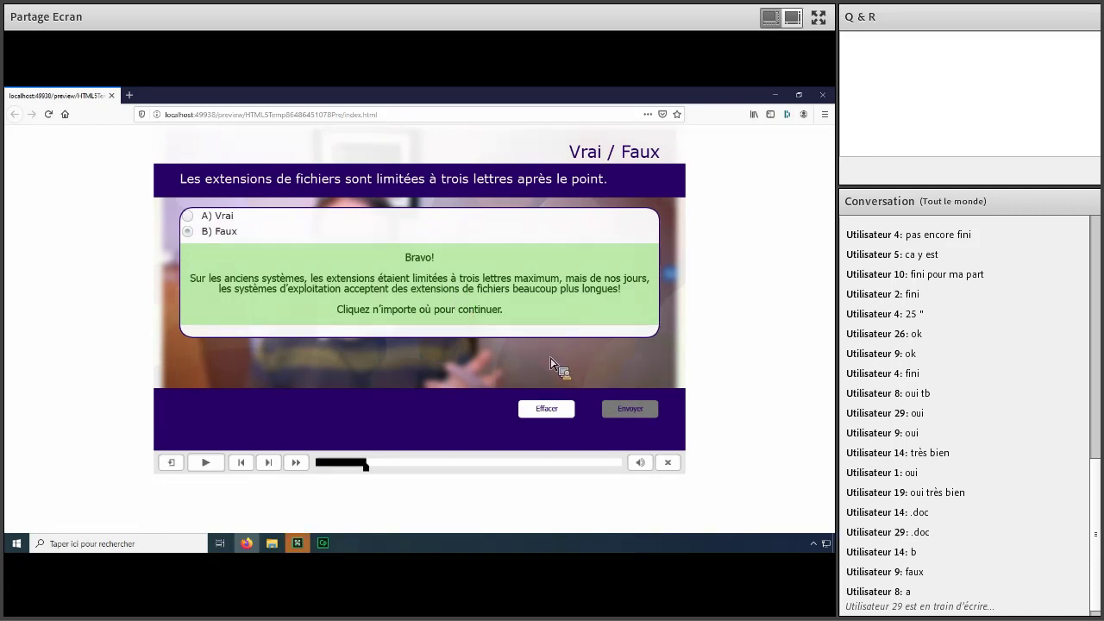
click(545, 356)
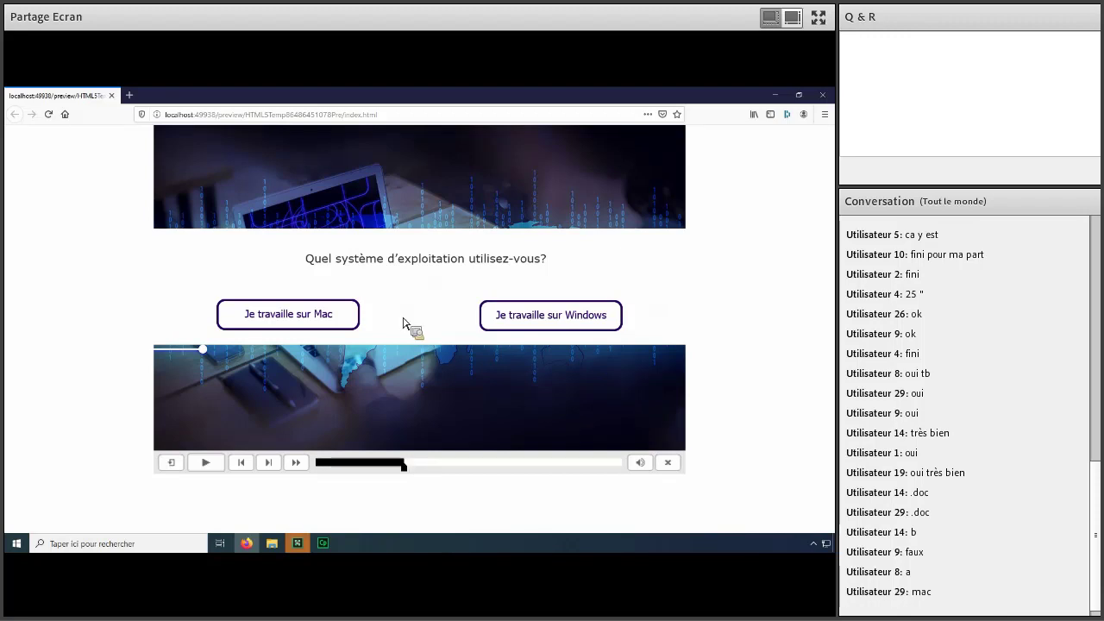
click(312, 323)
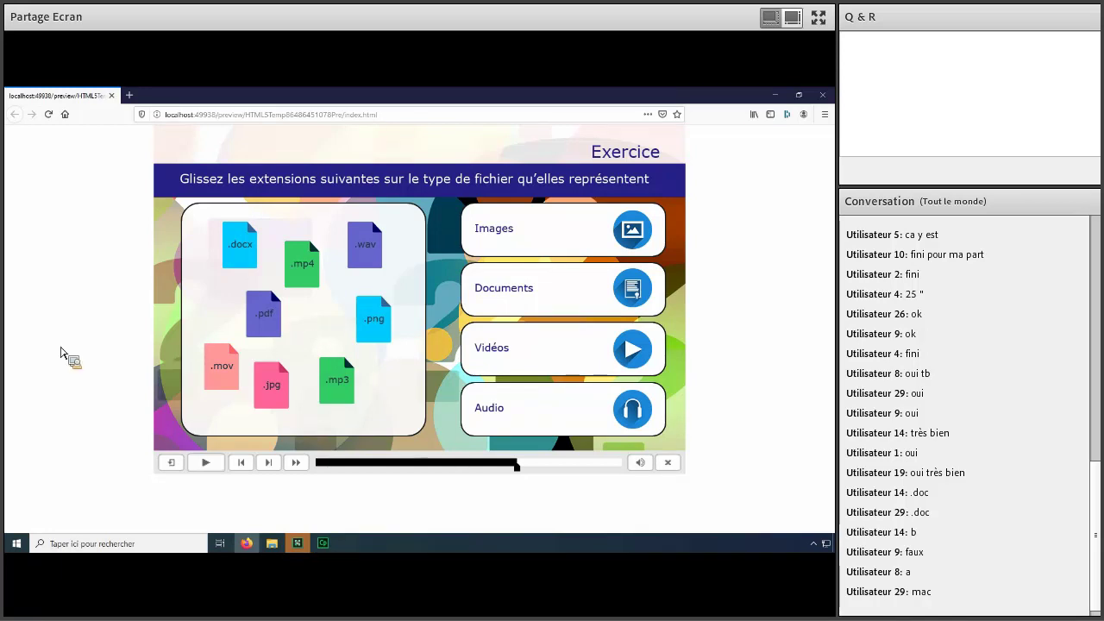
Switch back to Captivate and shift the audio recording on the D&D - Windows slide to start at about 1.0 s.
key(alt+Tab)
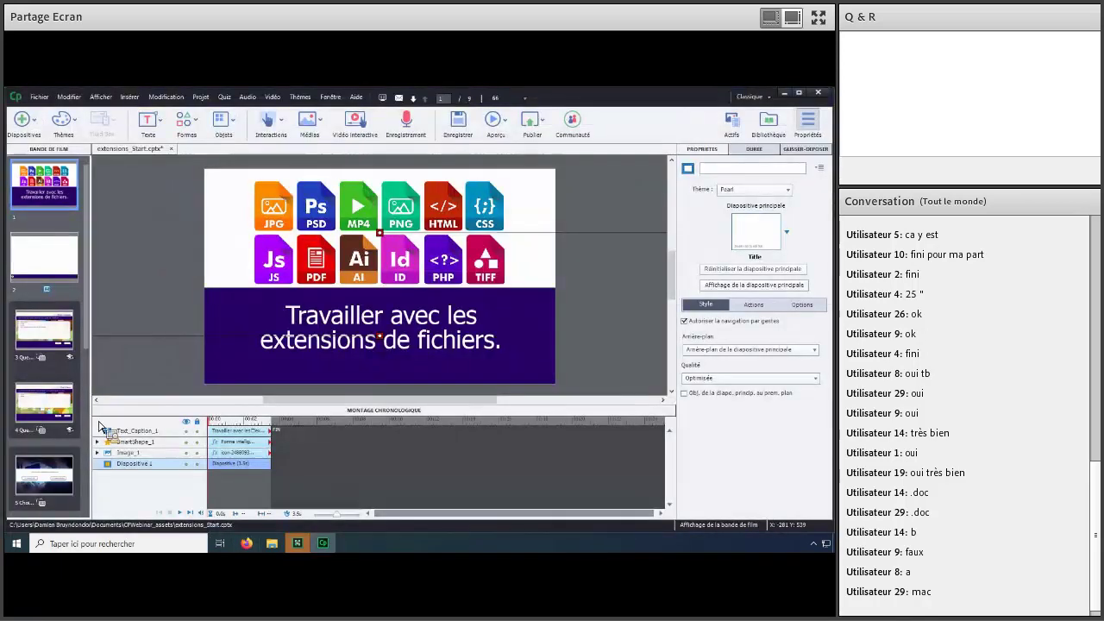
scroll(64, 384, down, 3)
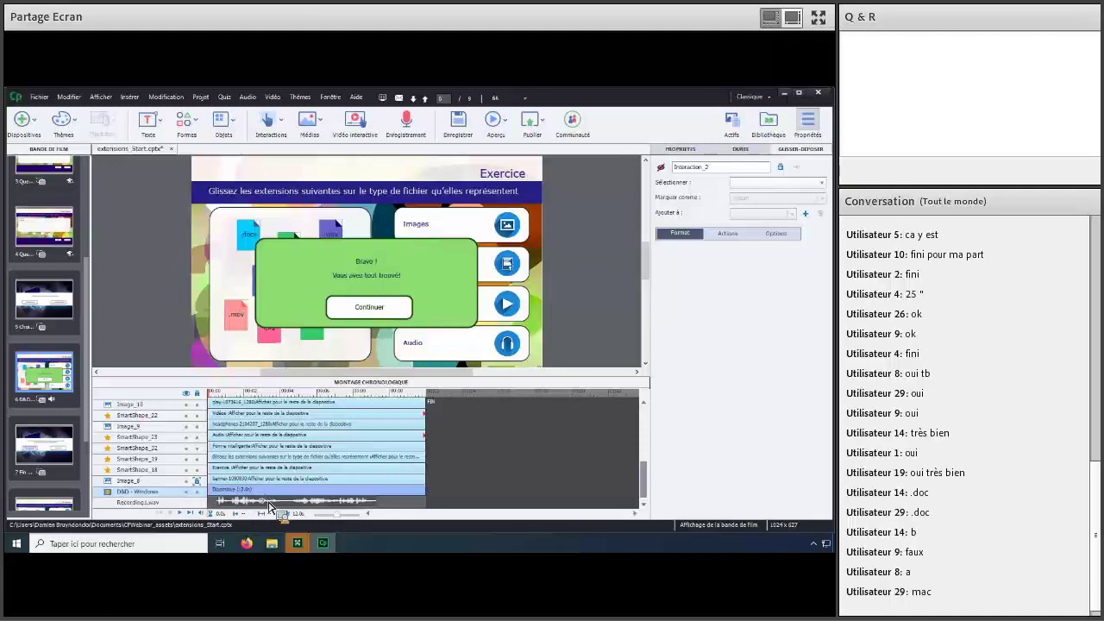
drag(261, 506, 267, 505)
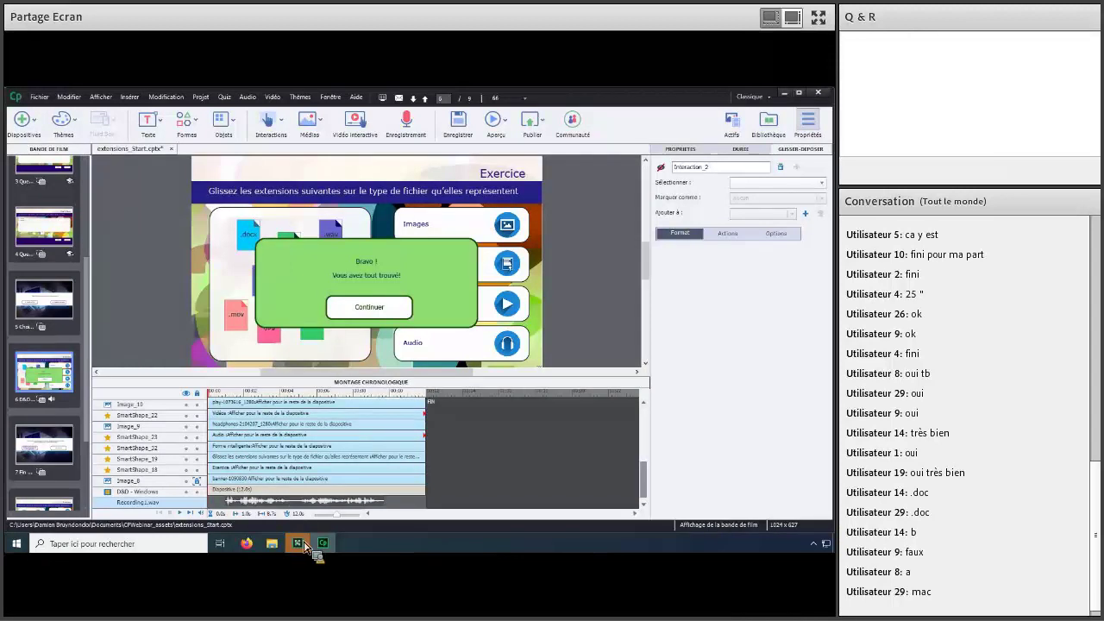
Return to the Firefox preview, complete the drag-and-drop exercise by matching all eight extensions to their file types, and continue the lesson.
click(247, 544)
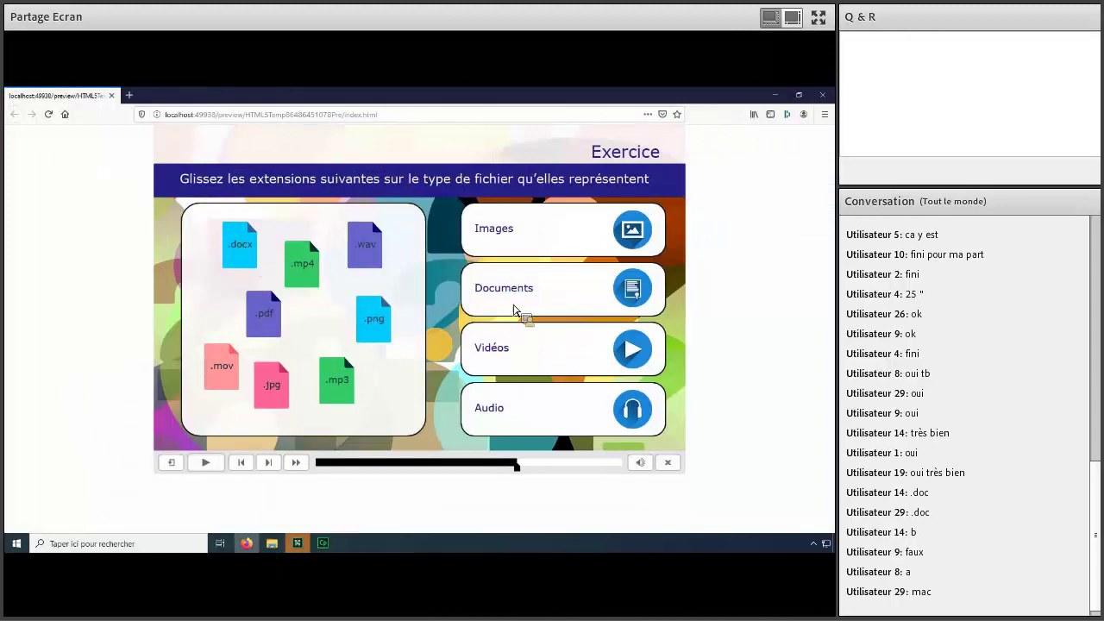
drag(239, 244, 488, 289)
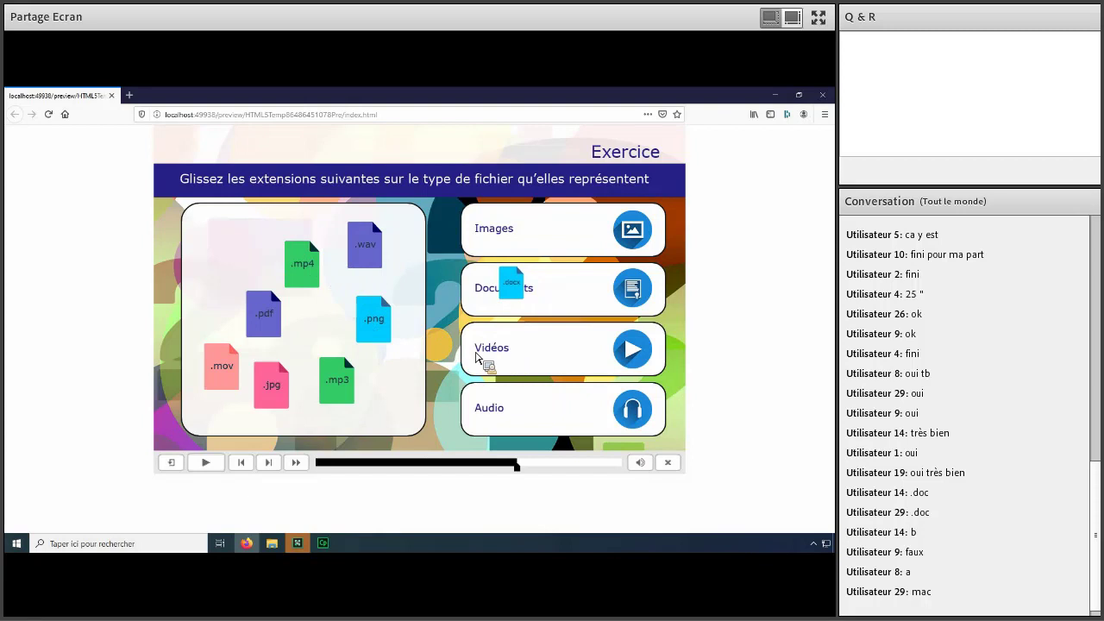
drag(302, 263, 498, 345)
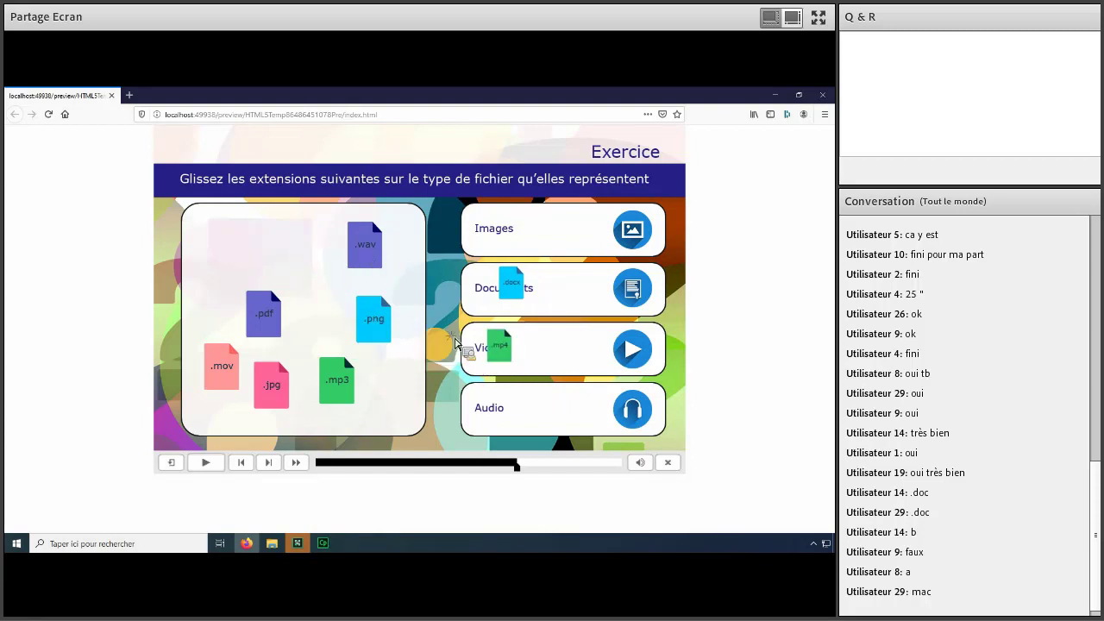
drag(517, 412, 522, 418)
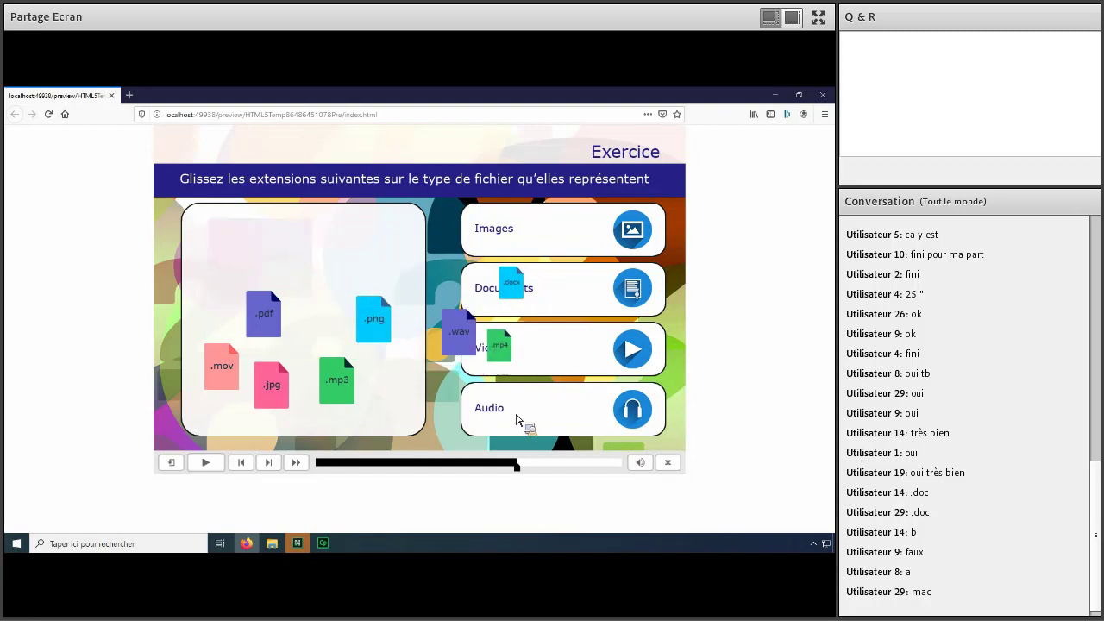
drag(373, 332, 625, 371)
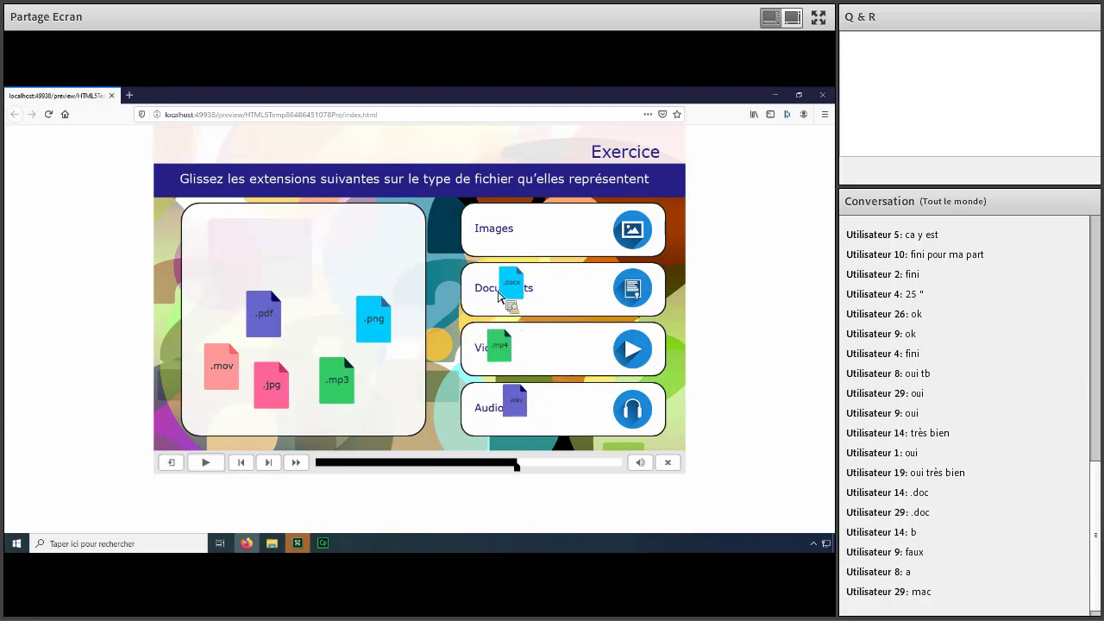
drag(390, 320, 521, 251)
drag(276, 319, 527, 310)
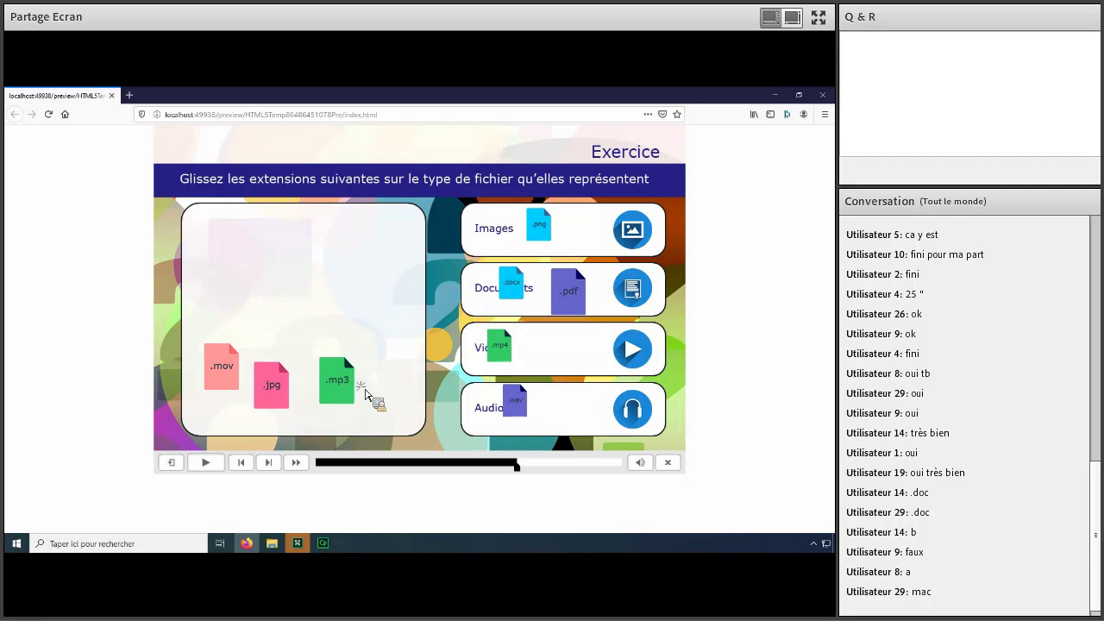
drag(339, 381, 550, 406)
drag(271, 379, 580, 224)
drag(221, 366, 550, 355)
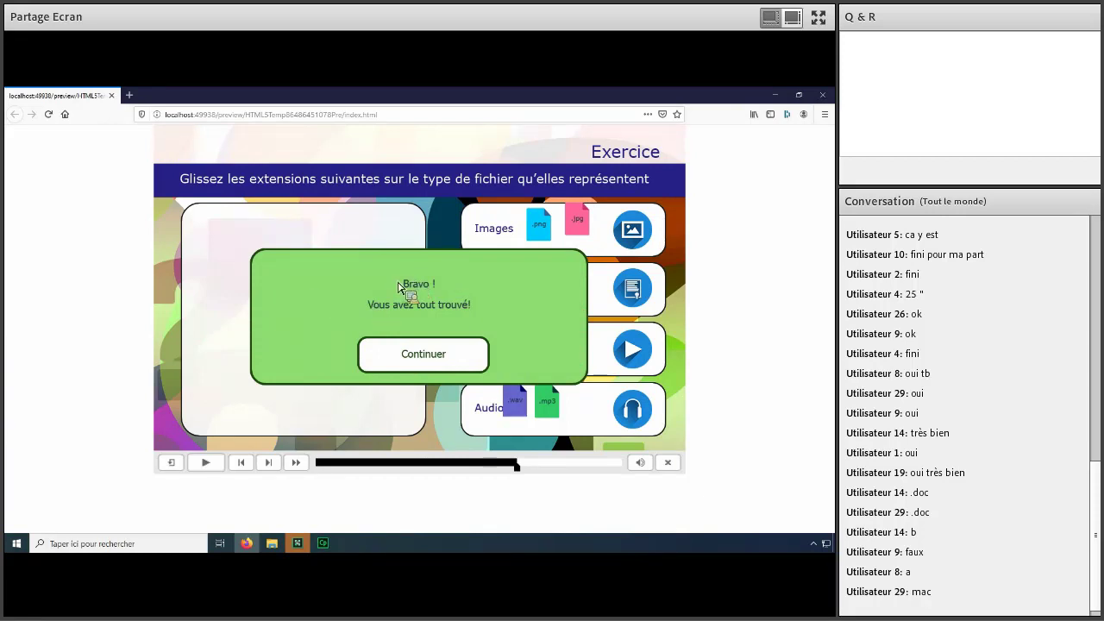
click(407, 369)
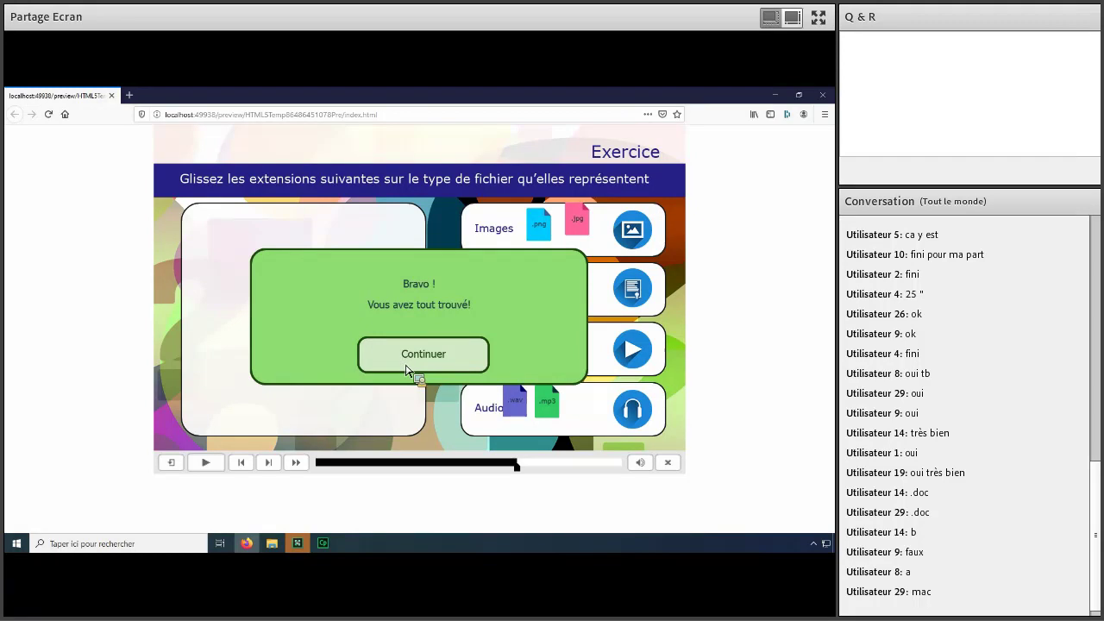
Finish the browser preview by continuing past the drag-and-drop success message and choosing J'ai terminé ! after the Mac section.
click(406, 369)
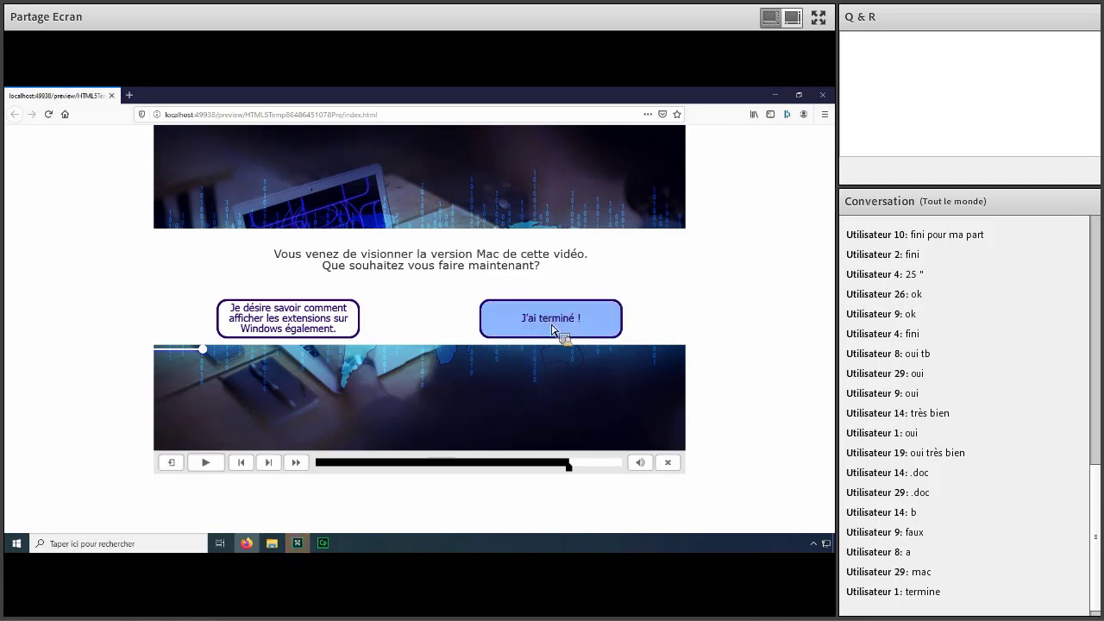
click(552, 329)
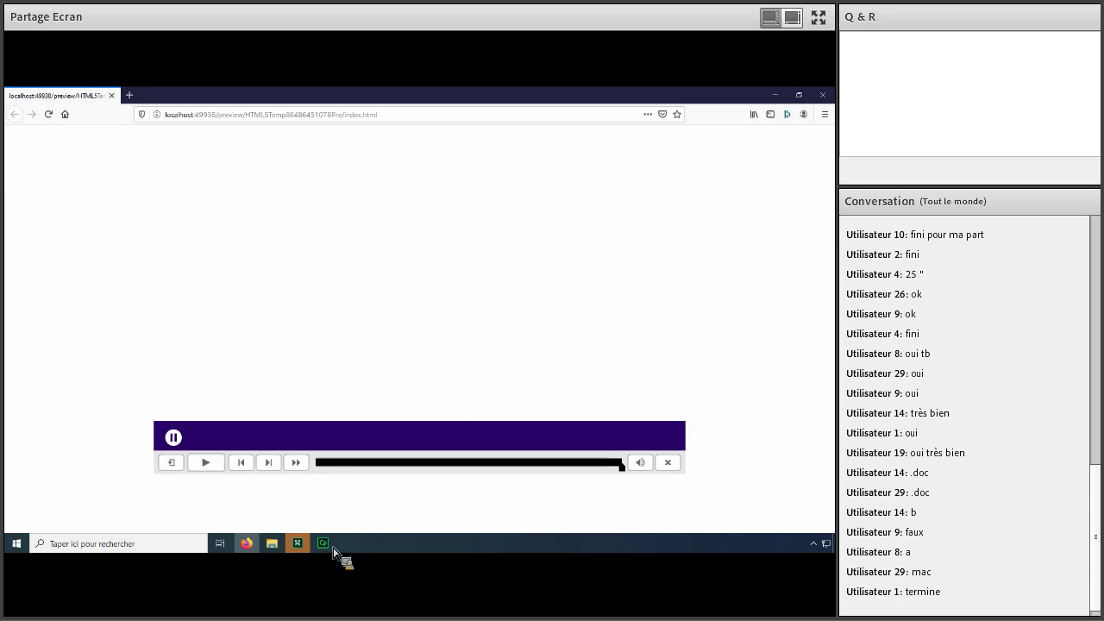
Switch back to Captivate and open slide 2 with its whole timeline in view.
key(alt+Tab)
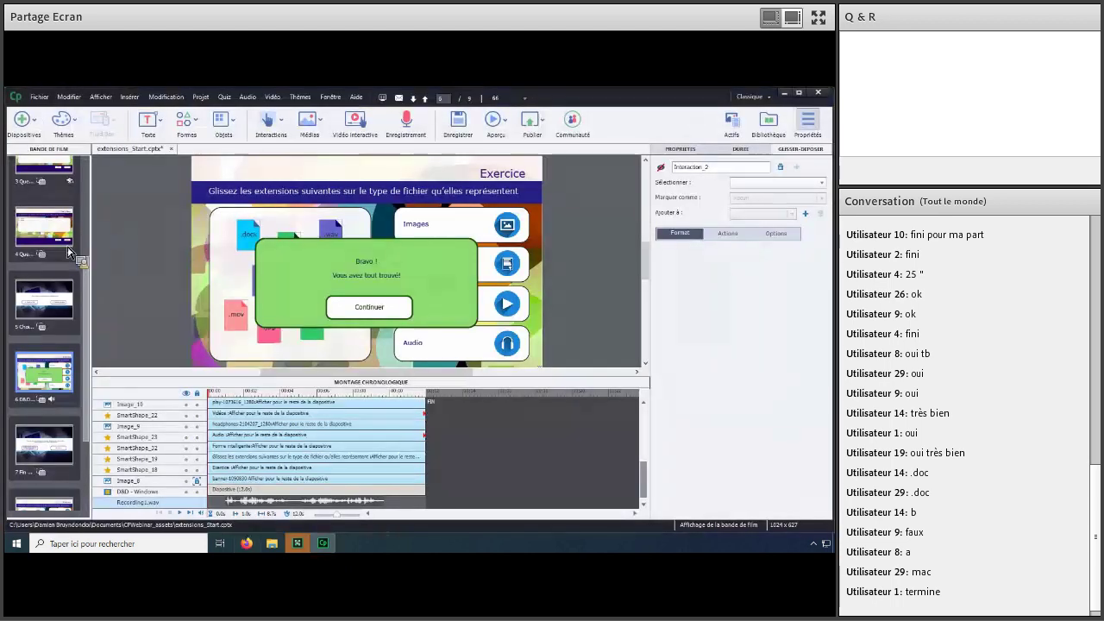
scroll(63, 255, up, 3)
scroll(63, 256, up, 2)
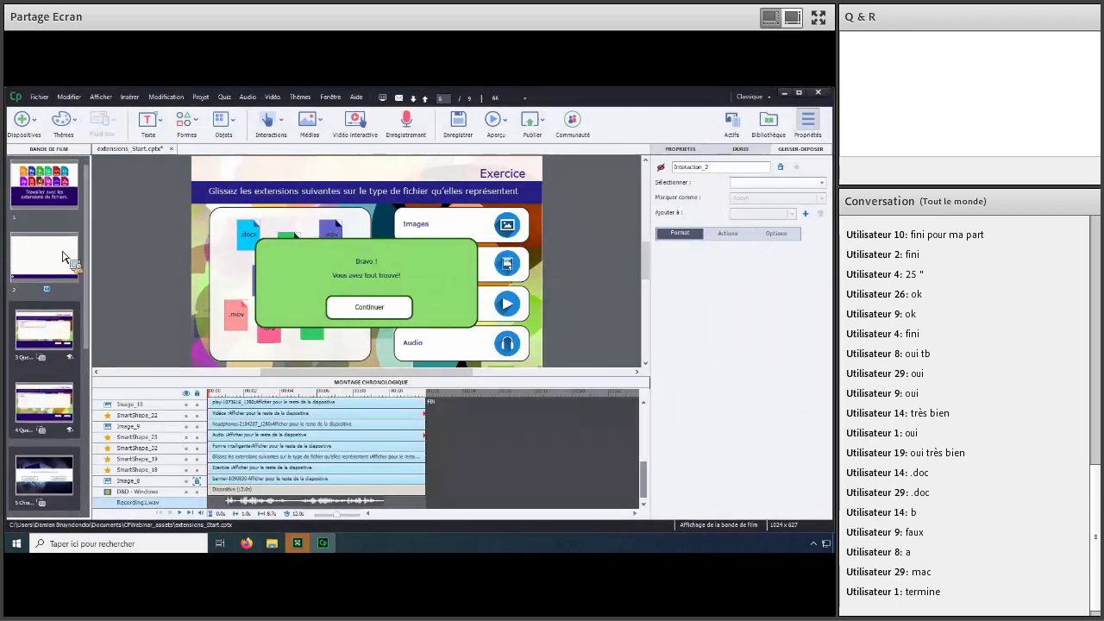
click(45, 256)
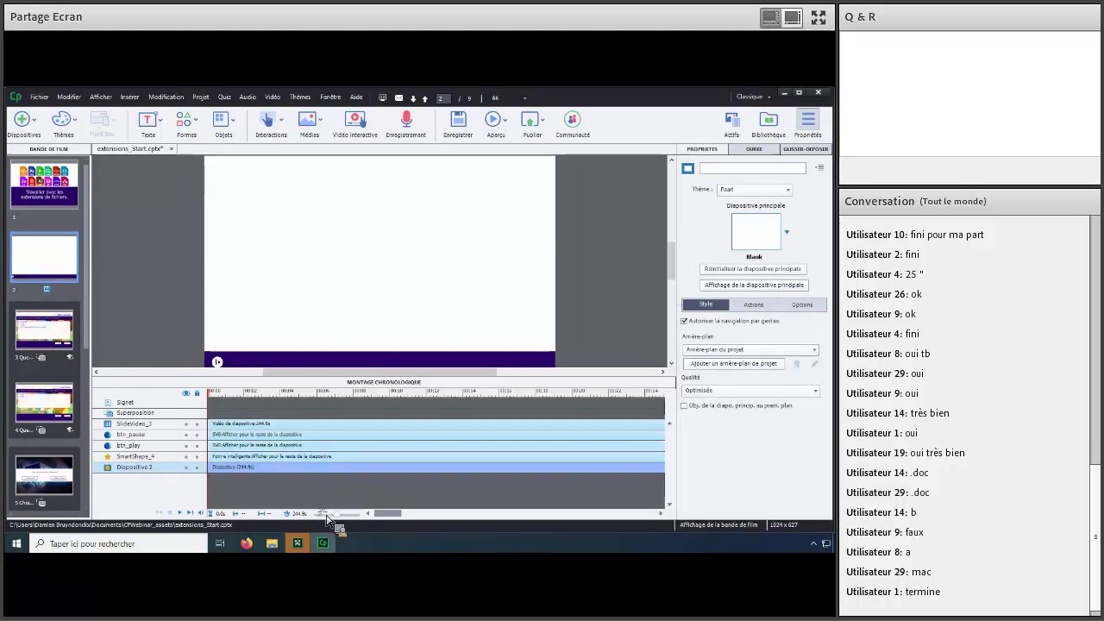
drag(325, 517, 319, 521)
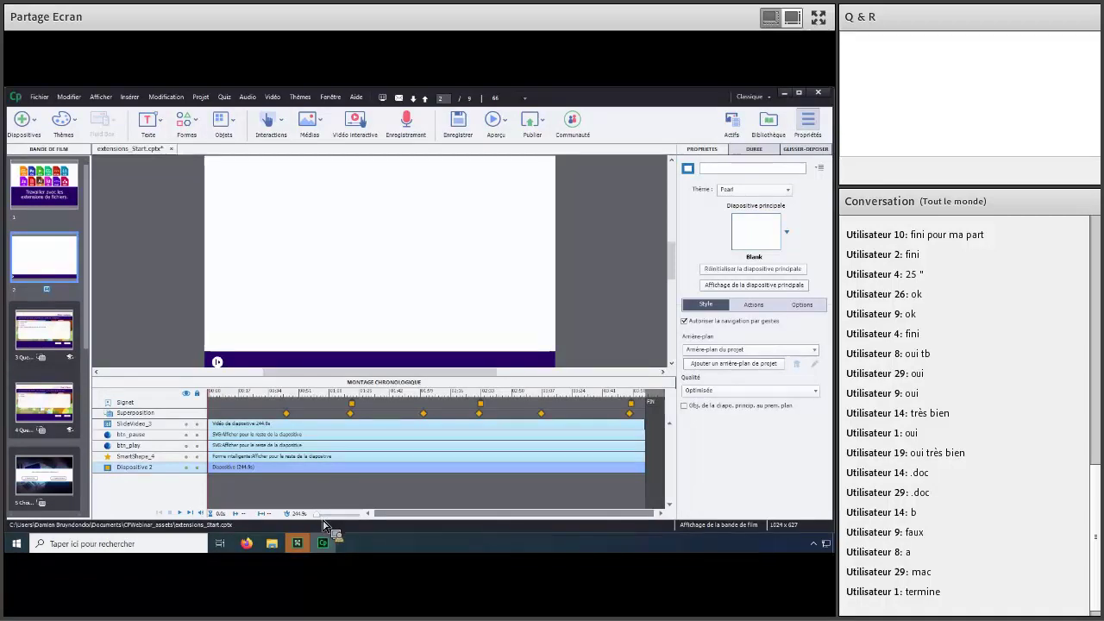
Shift the first question overlay on slide 2's timeline to about 43.6 s.
drag(271, 454, 294, 424)
mouse_move(289, 415)
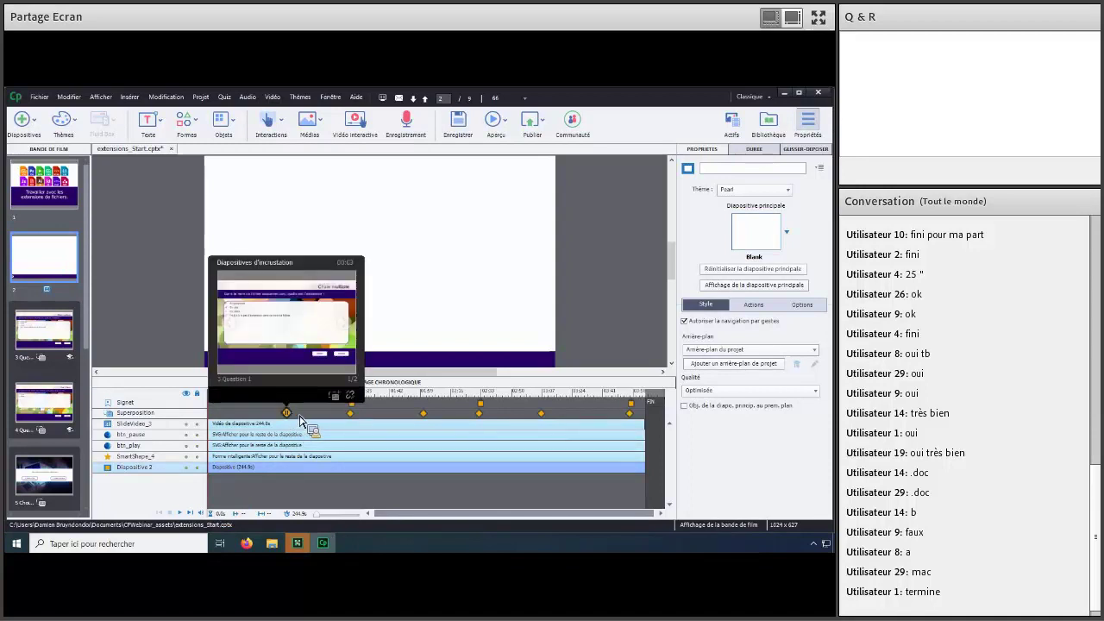
click(289, 417)
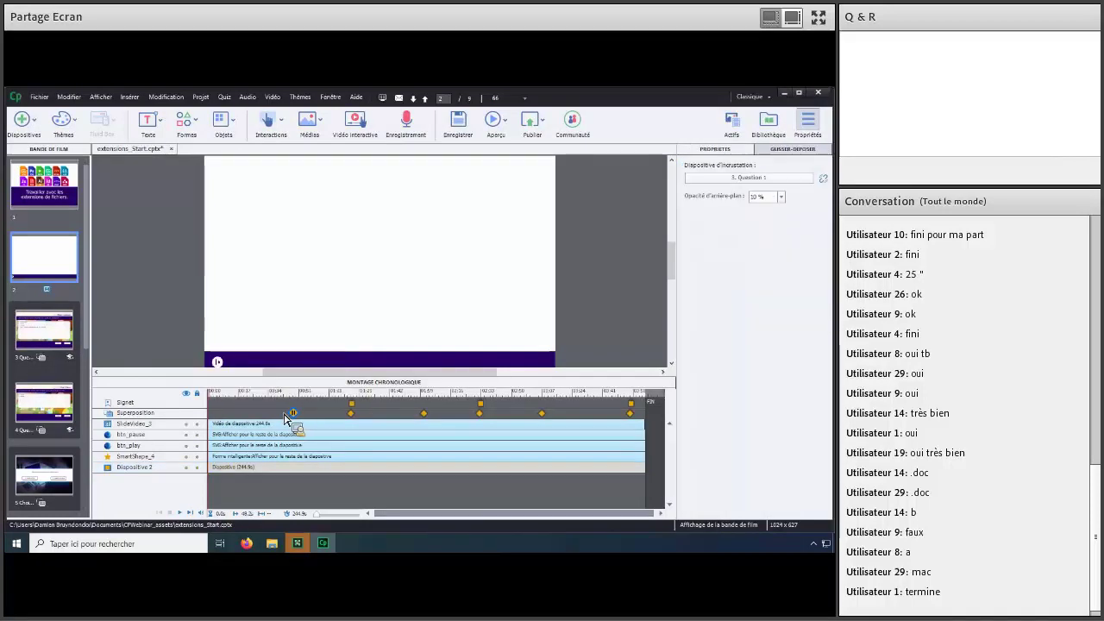
drag(292, 414, 282, 414)
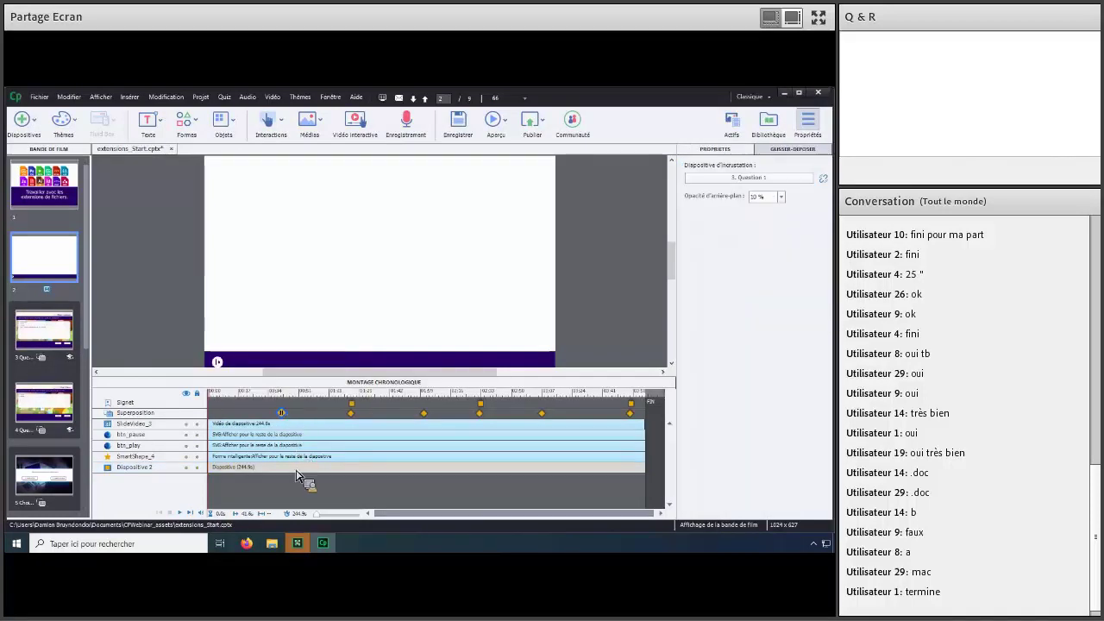
mouse_move(296, 474)
mouse_down()
mouse_move(303, 439)
mouse_move(288, 412)
mouse_up()
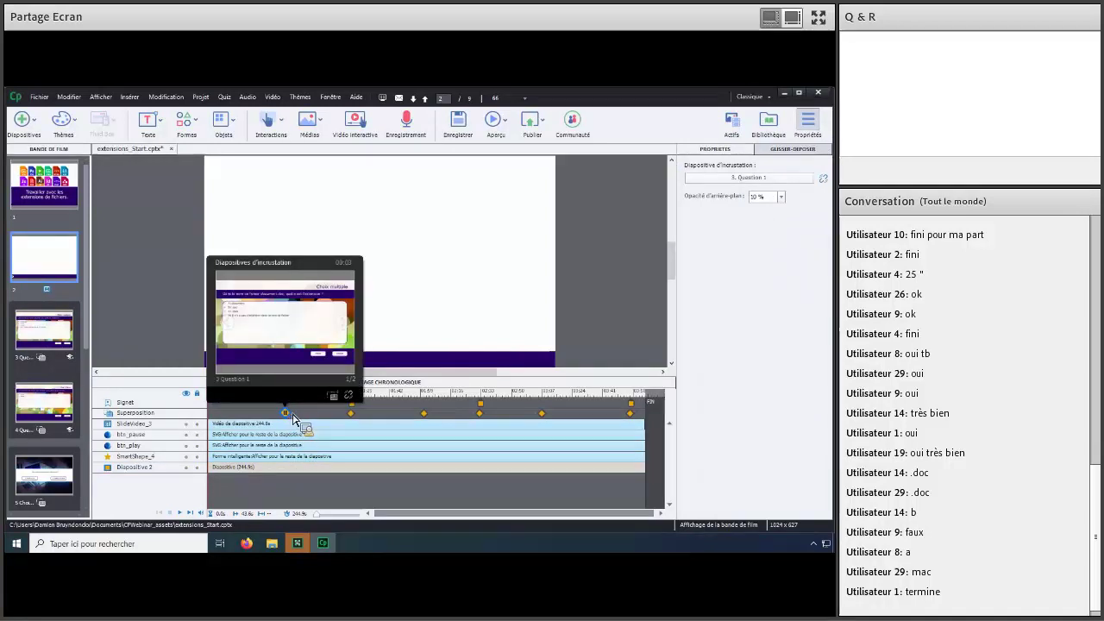
drag(288, 416, 291, 419)
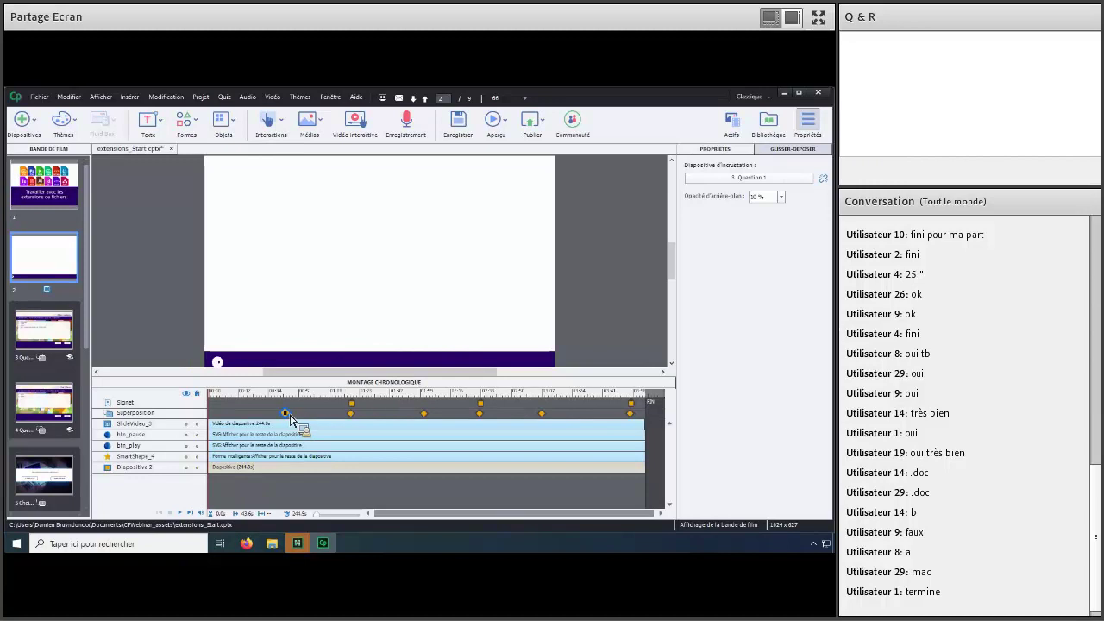
Page through the Question 1 and Question 2 slides contained in the first overlay.
mouse_move(289, 414)
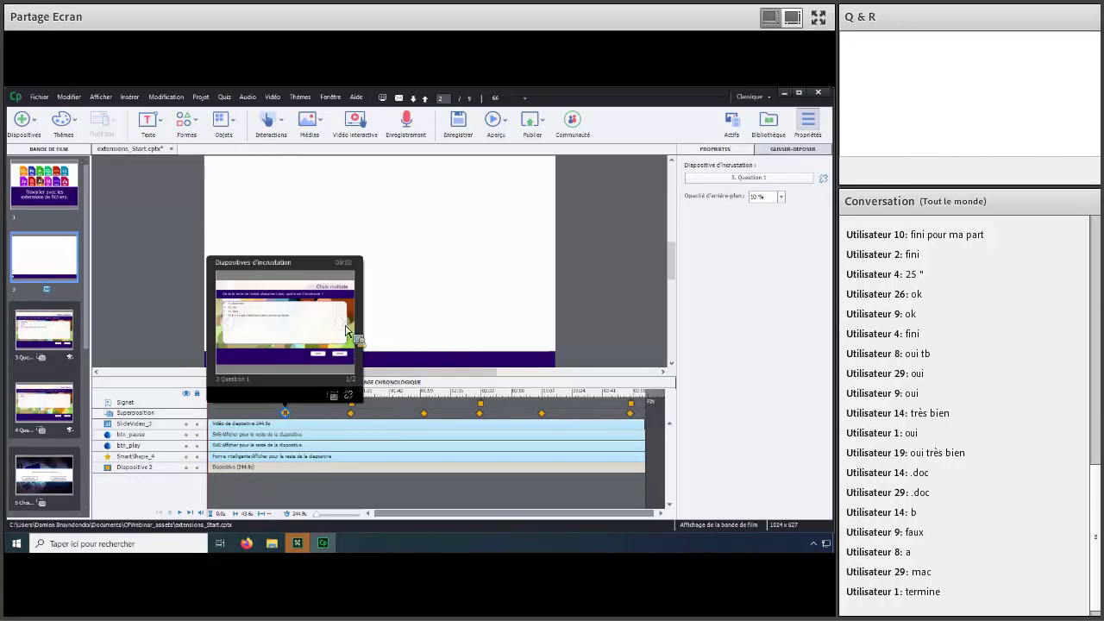
click(346, 327)
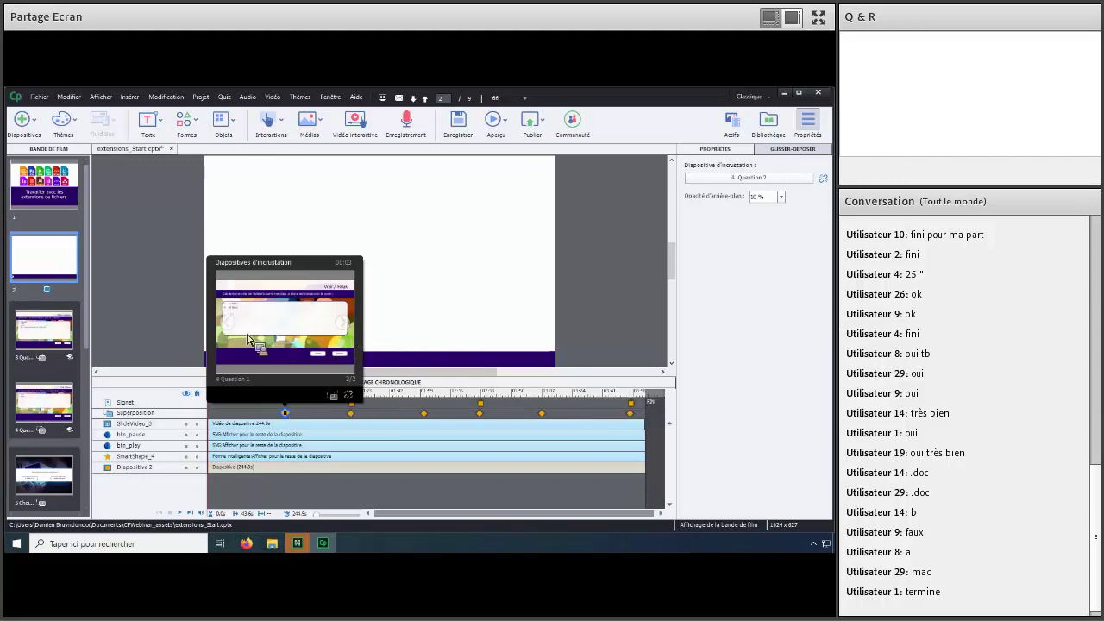
click(236, 333)
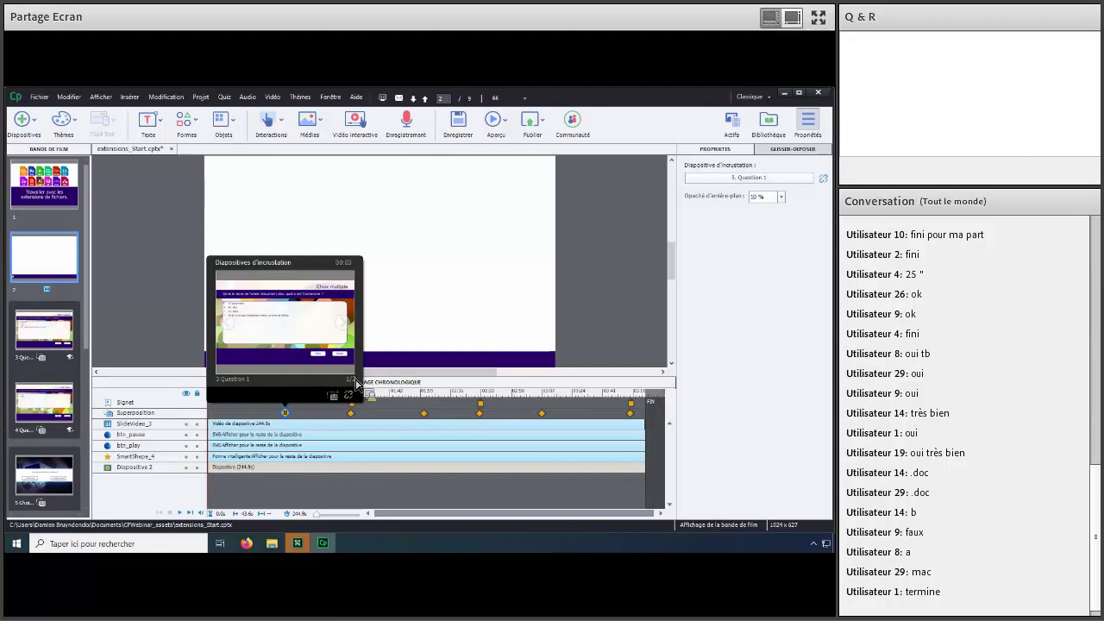
Dissociate both question slides, Question 1 and Question 2, from the first overlay on slide 2's timeline.
drag(348, 396, 441, 294)
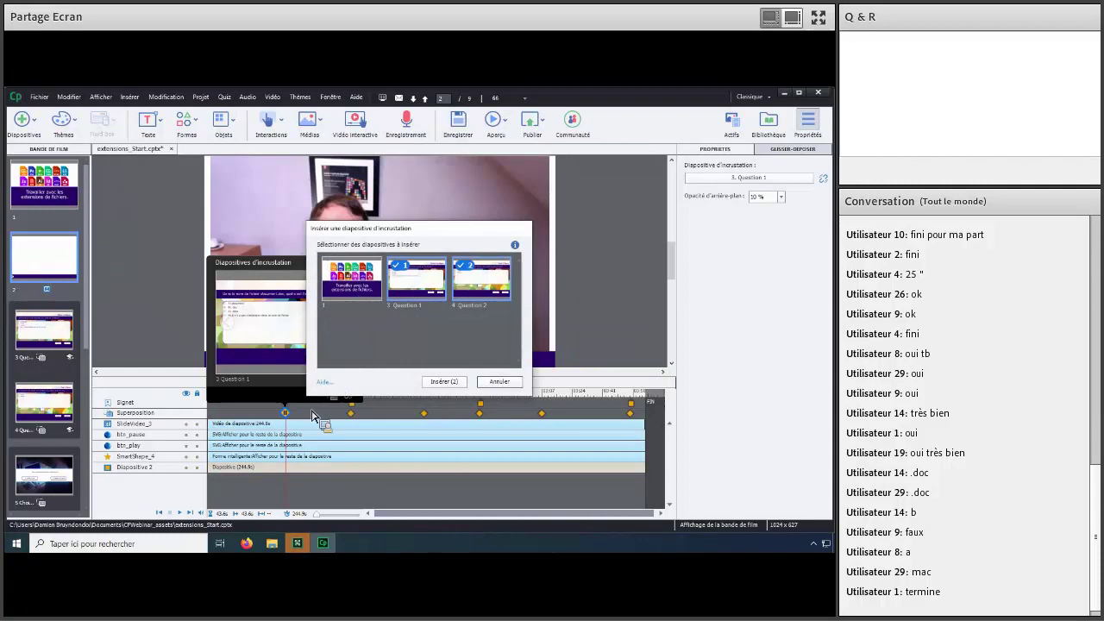
key(Escape)
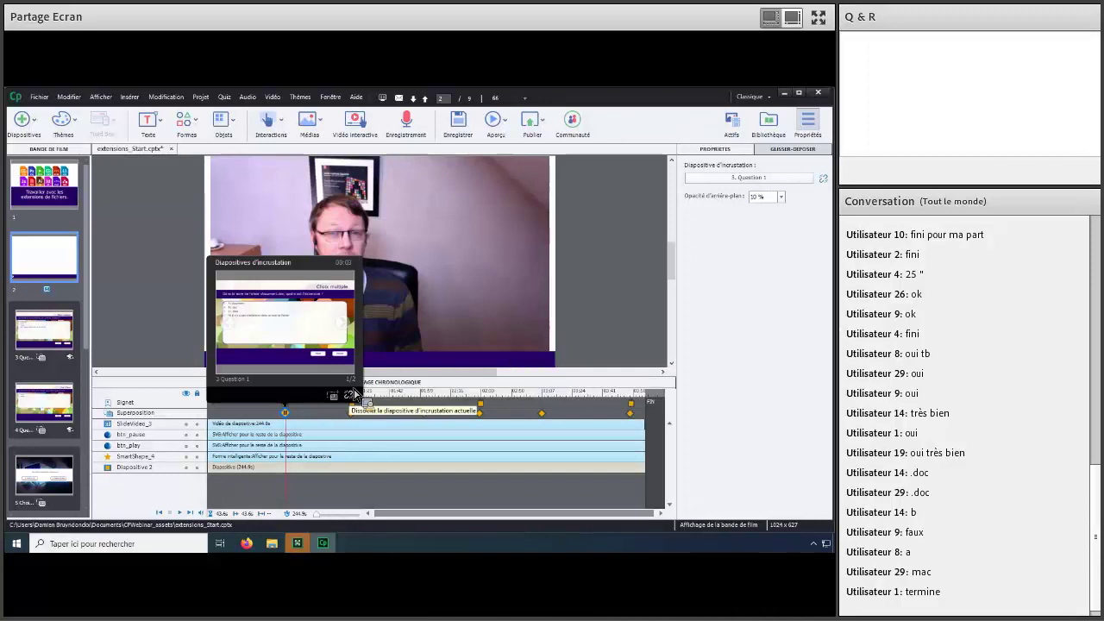
click(351, 397)
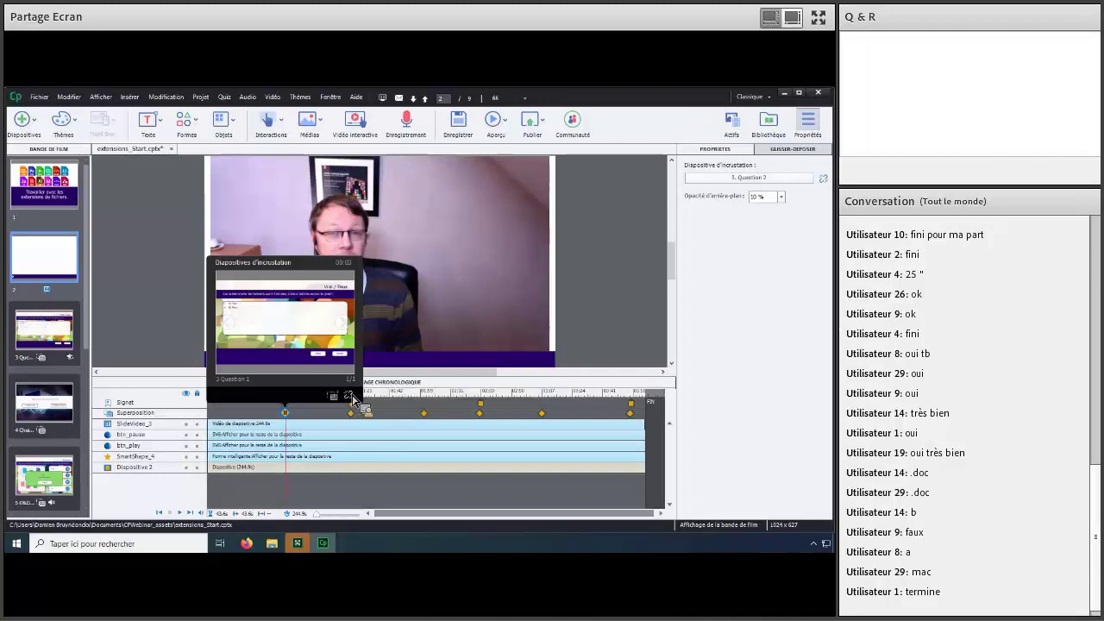
click(291, 421)
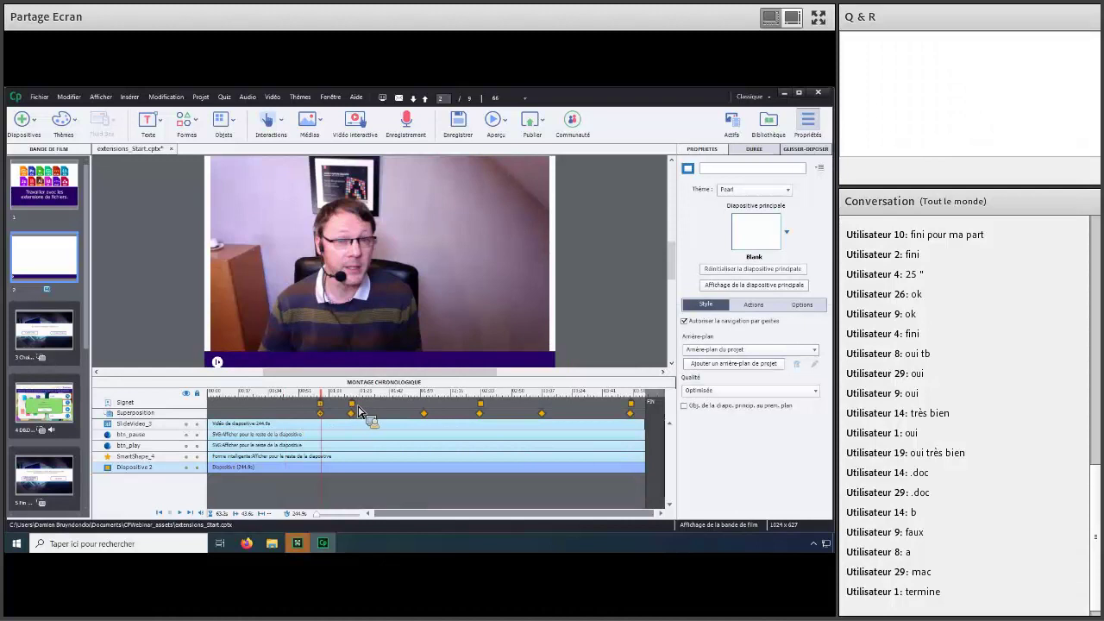
Delete the first bookmark on slide 2's timeline, above the operating-system choice overlay.
mouse_move(356, 405)
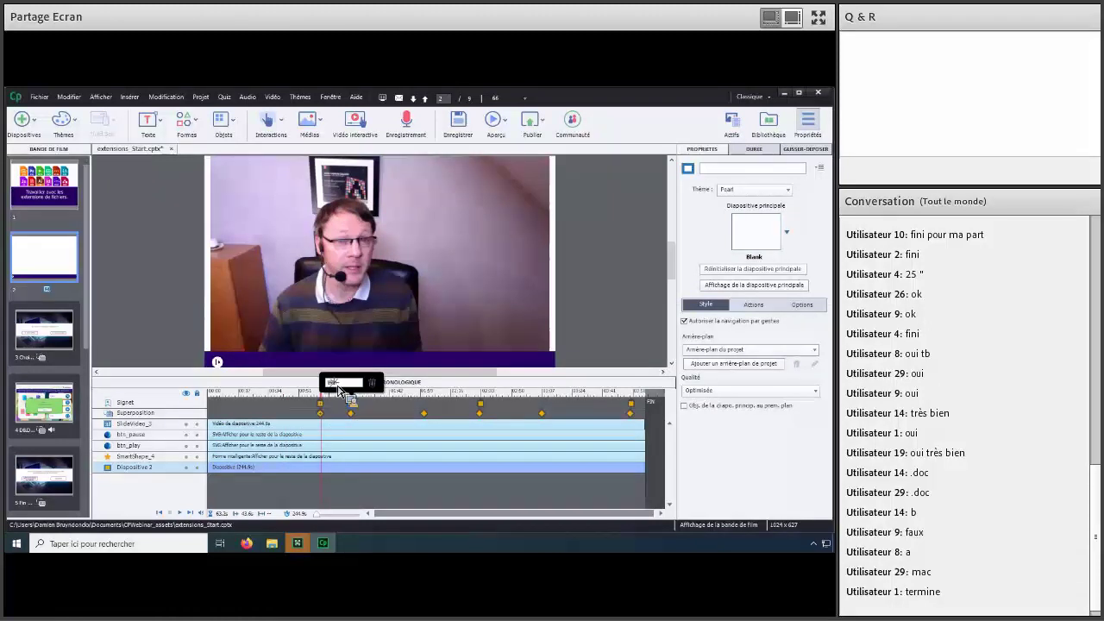
drag(333, 383, 344, 391)
key(ctrl+a)
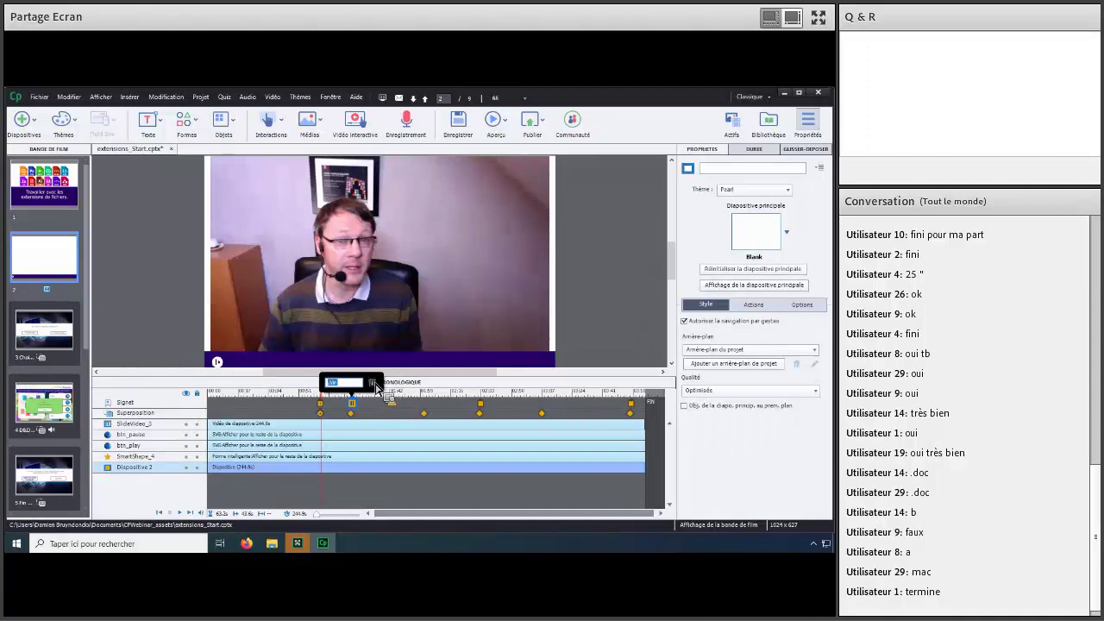
drag(377, 418, 374, 419)
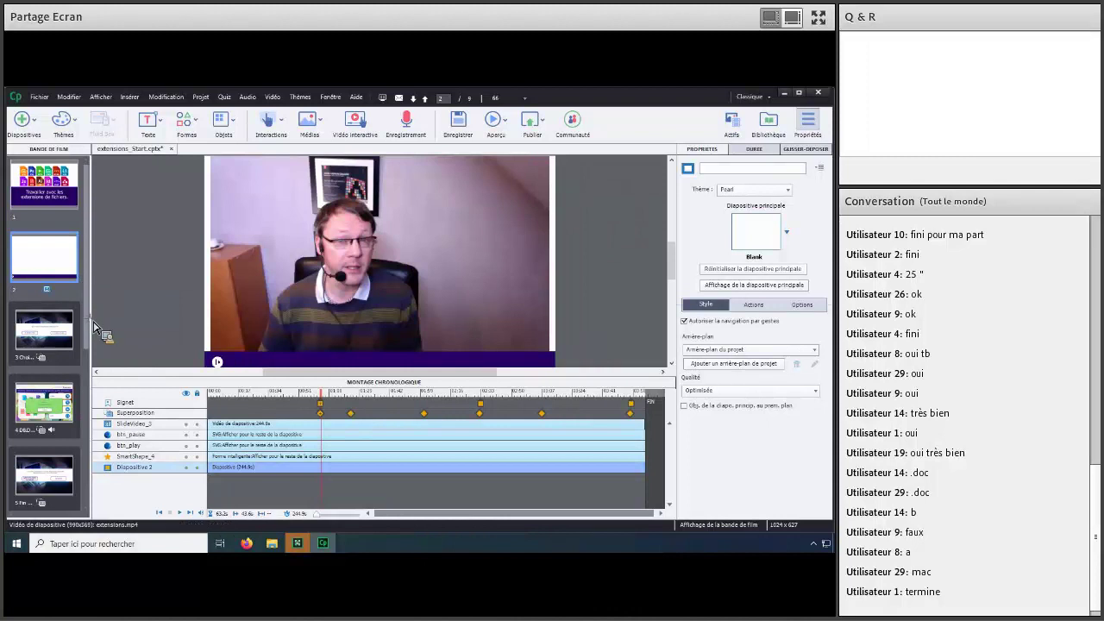
Examine the operating-system choice slide, the D&D - Windows slide with its audio track, and the remaining overlay slides in the filmstrip.
drag(94, 418, 67, 327)
click(51, 356)
drag(328, 523, 330, 523)
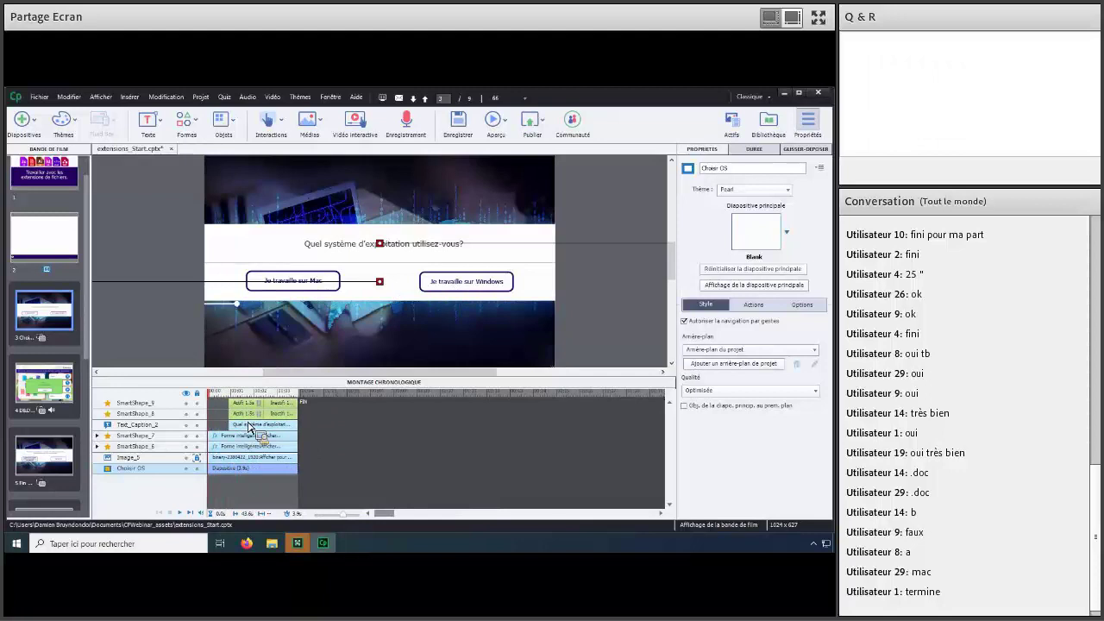
drag(250, 428, 36, 394)
click(35, 391)
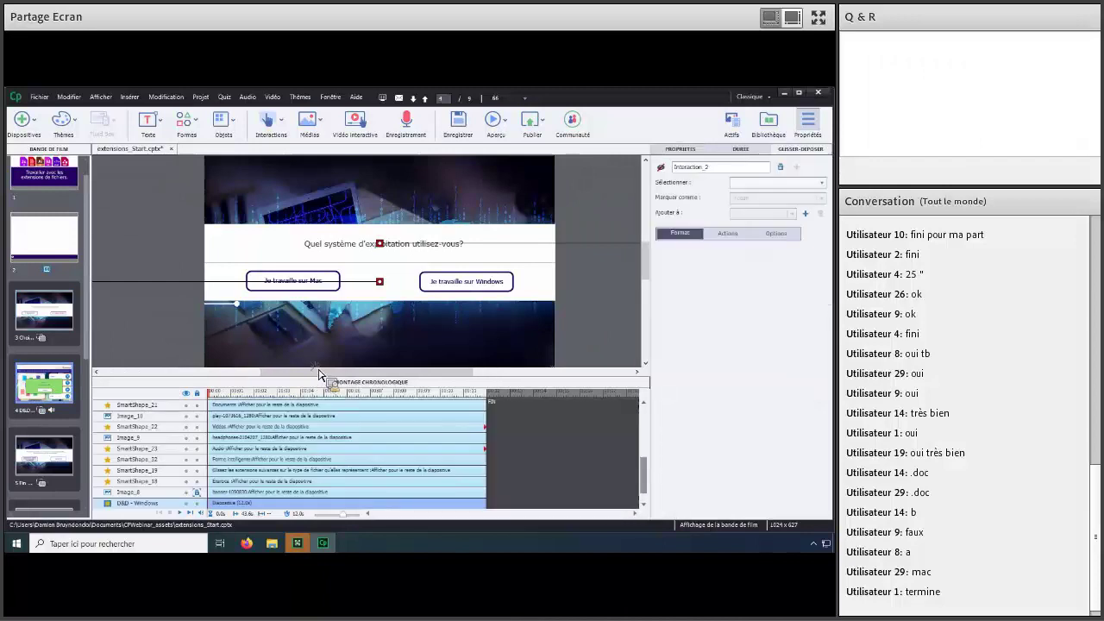
drag(318, 371, 319, 362)
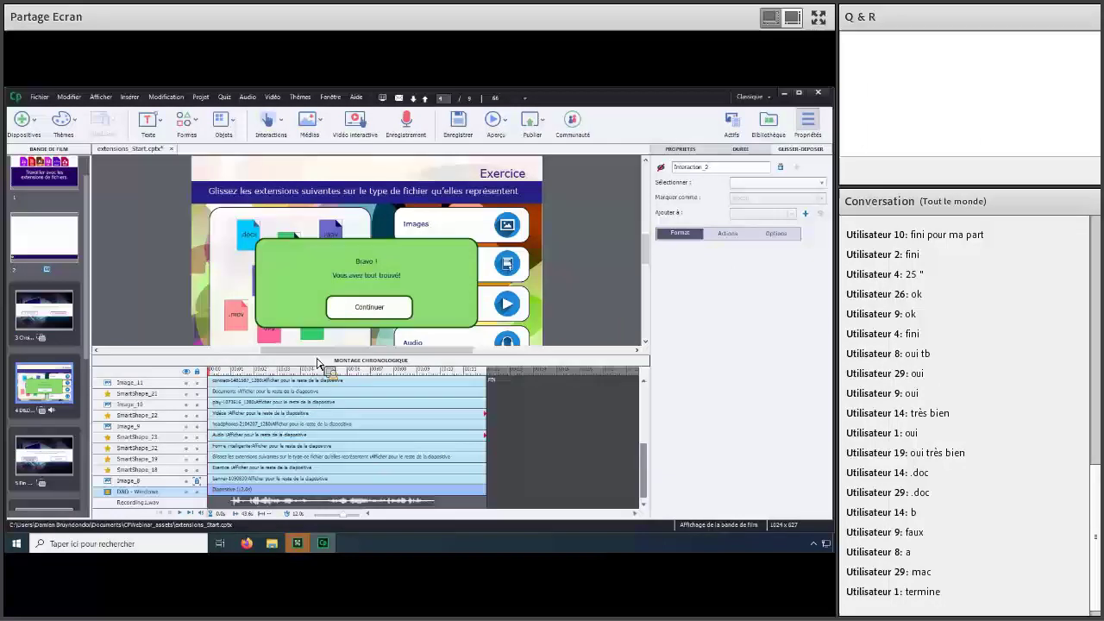
drag(89, 307, 93, 337)
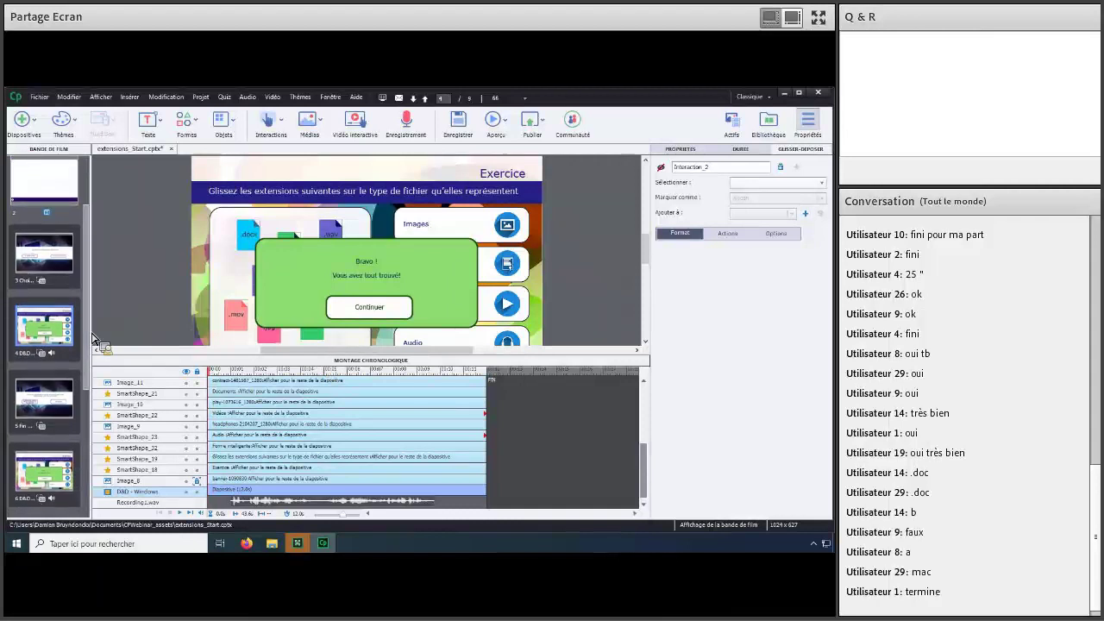
drag(93, 337, 93, 337)
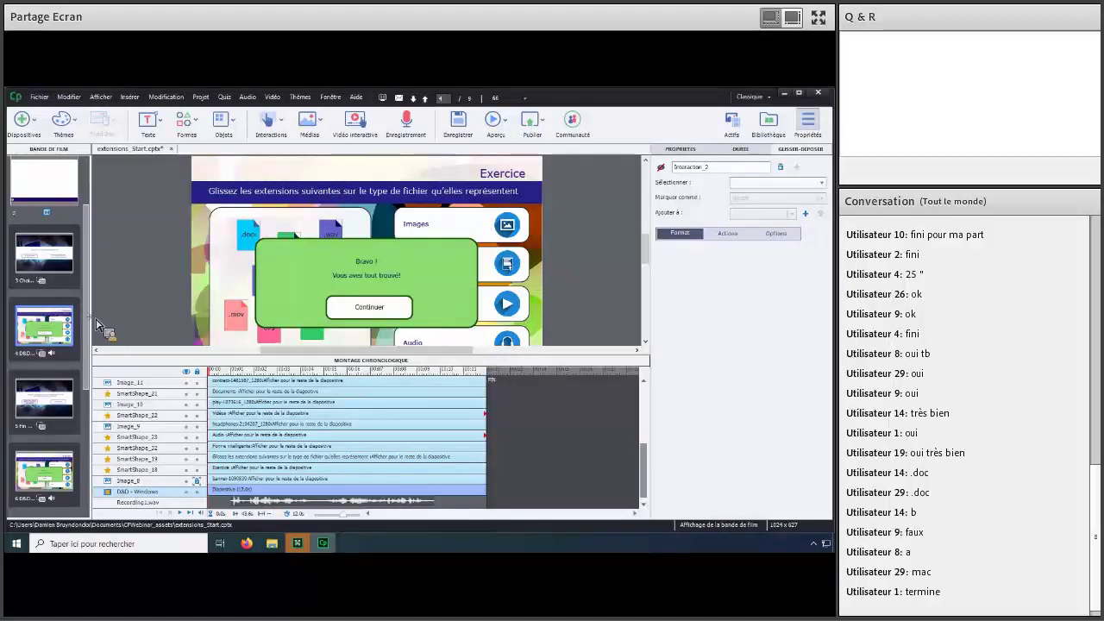
scroll(96, 350, down, 1)
scroll(12, 288, down, 5)
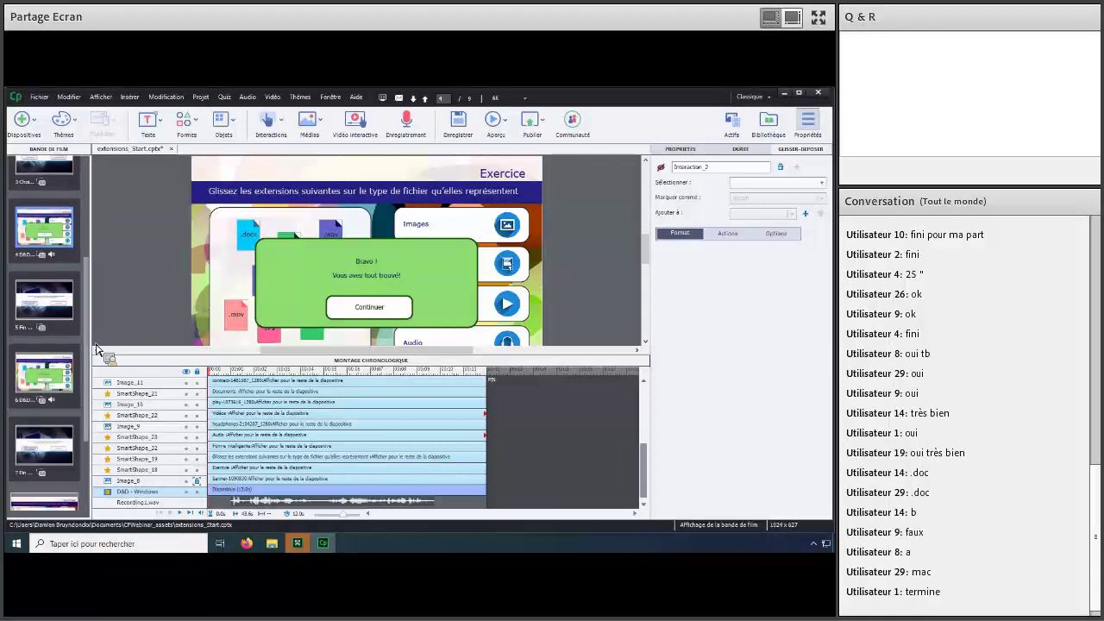